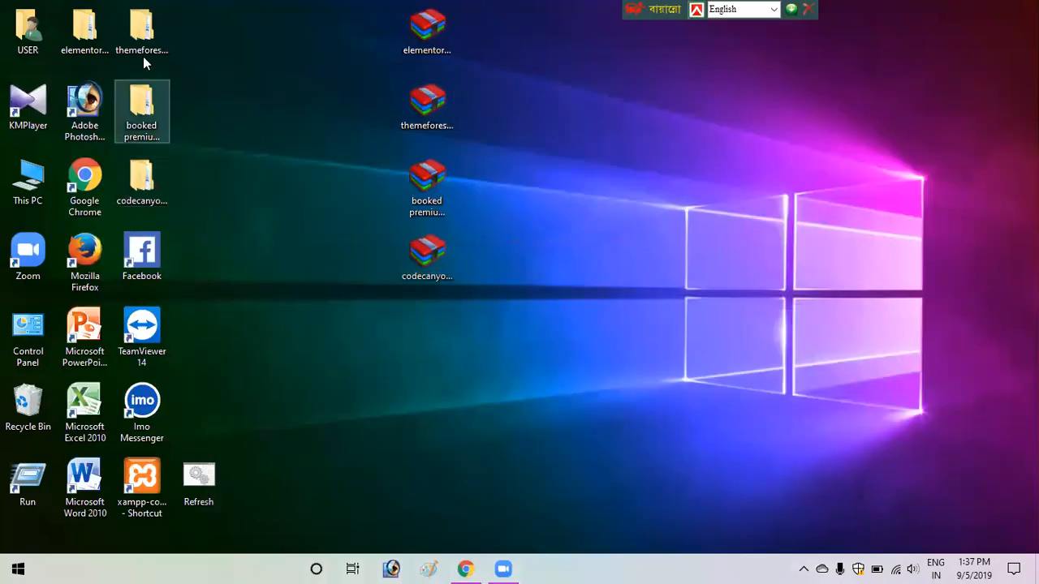
Copy the elementor-pro folder out of the elementor-builder-pro folder on the desktop
{"action": "left_click", "coordinate": [140, 52]}
{"action": "left_click", "coordinate": [96, 52]}
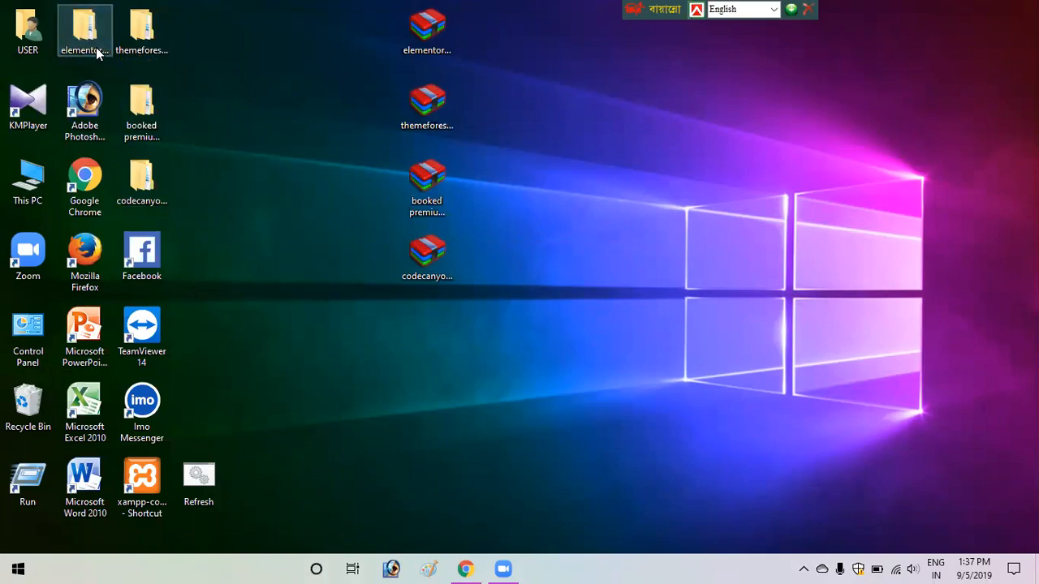
{"action": "double_click", "coordinate": [96, 47]}
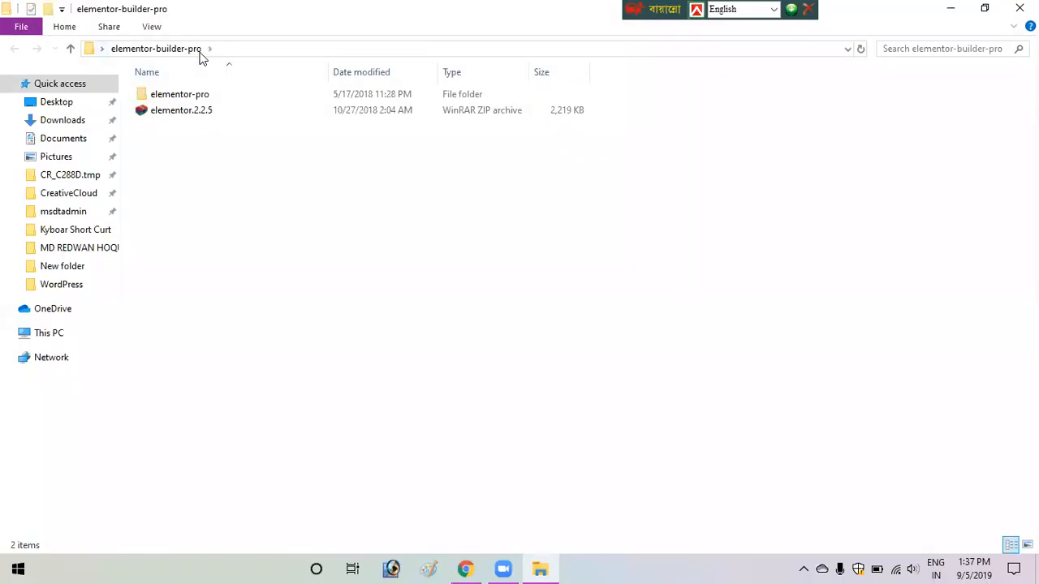
{"action": "double_click", "coordinate": [231, 100]}
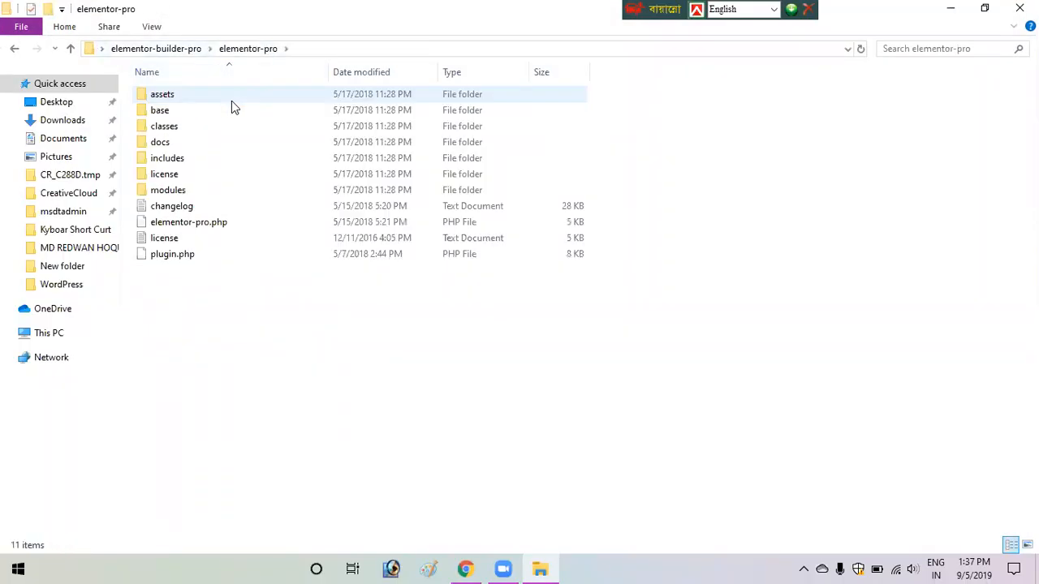
{"action": "key", "text": "alt+Left"}
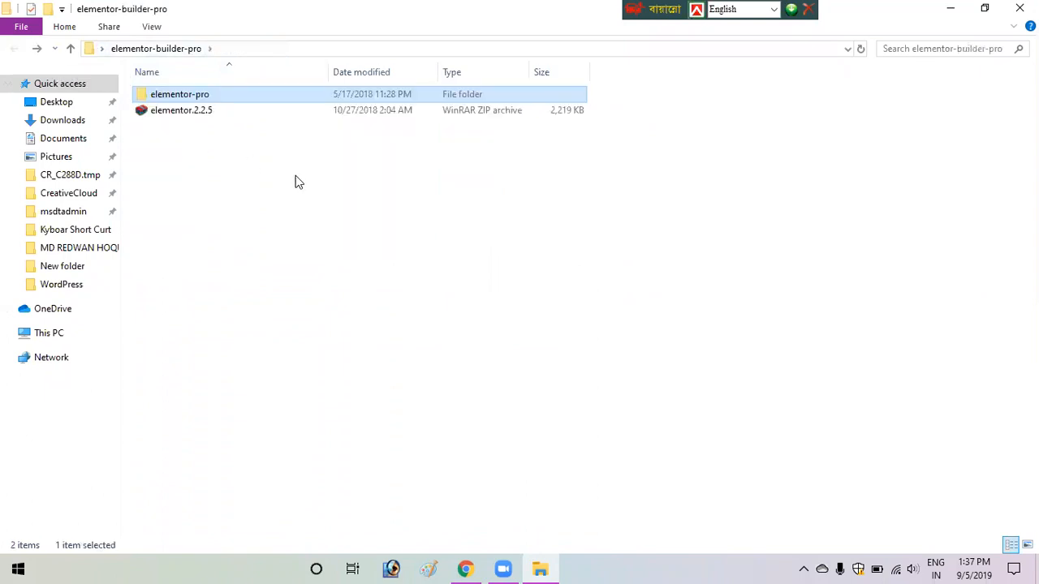
Open the WordPress site's wp-content\plugins folder inside C:\xampp\htdocs
{"action": "left_click", "coordinate": [91, 334]}
{"action": "left_click", "coordinate": [253, 216]}
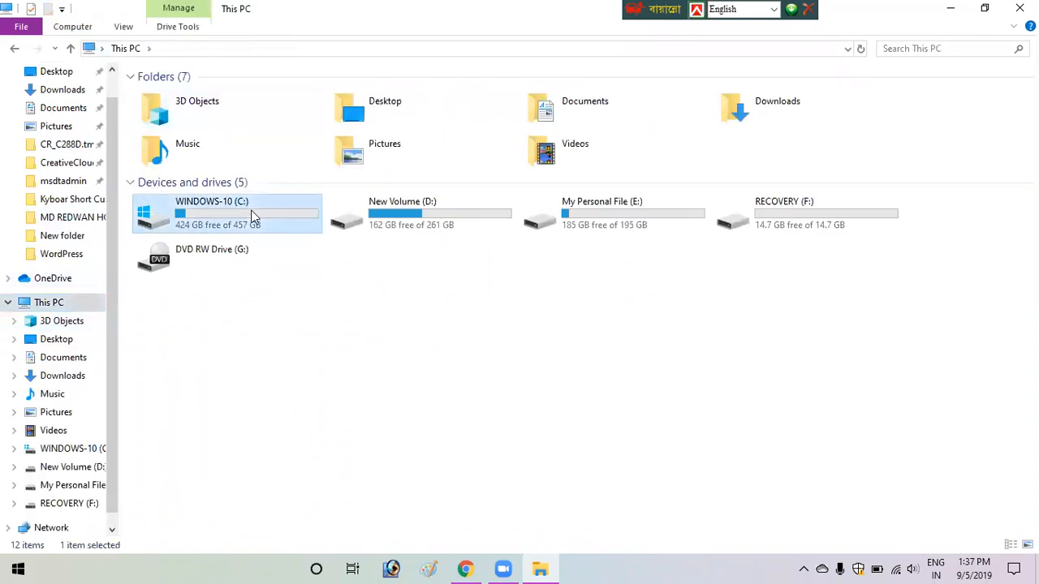
{"action": "double_click", "coordinate": [253, 216]}
{"action": "double_click", "coordinate": [225, 195]}
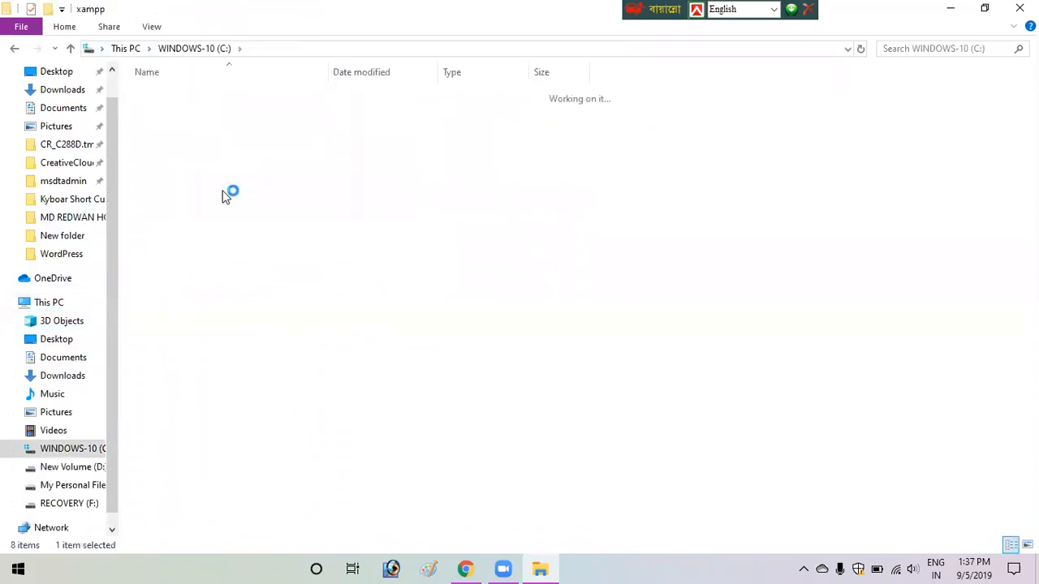
{"action": "double_click", "coordinate": [219, 177]}
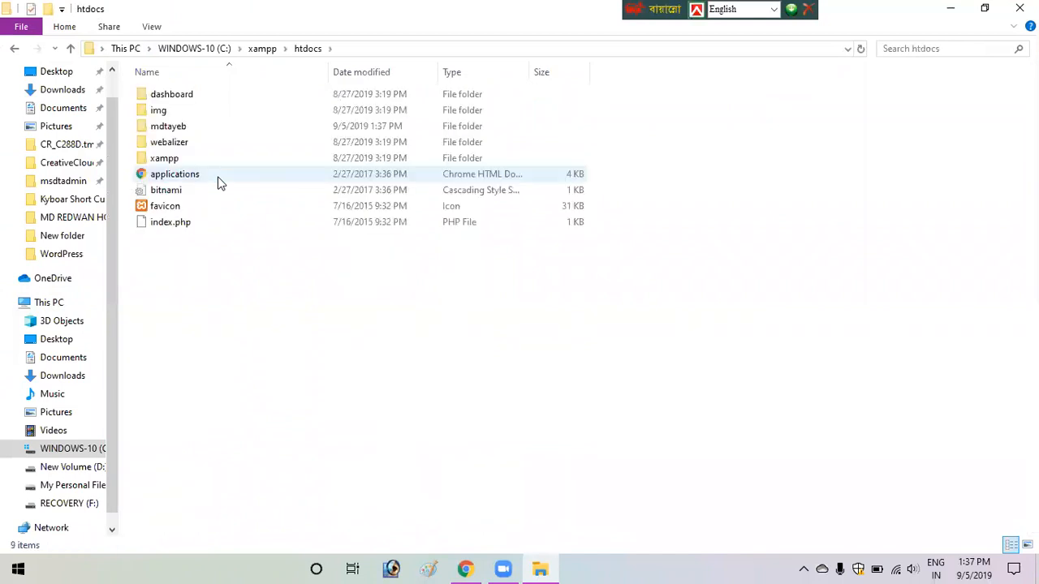
{"action": "left_click", "coordinate": [215, 118]}
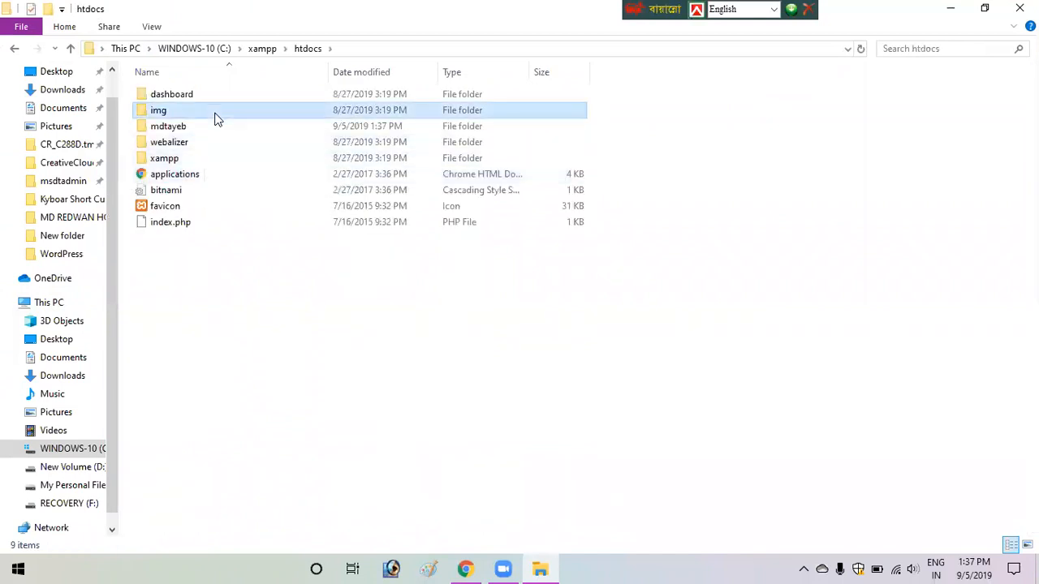
{"action": "double_click", "coordinate": [216, 128]}
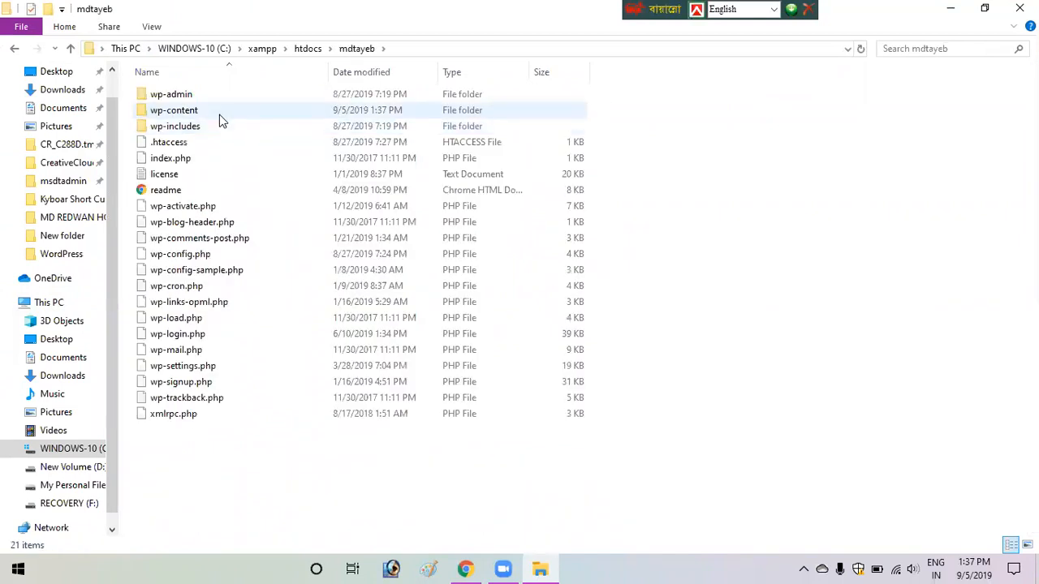
{"action": "double_click", "coordinate": [220, 114]}
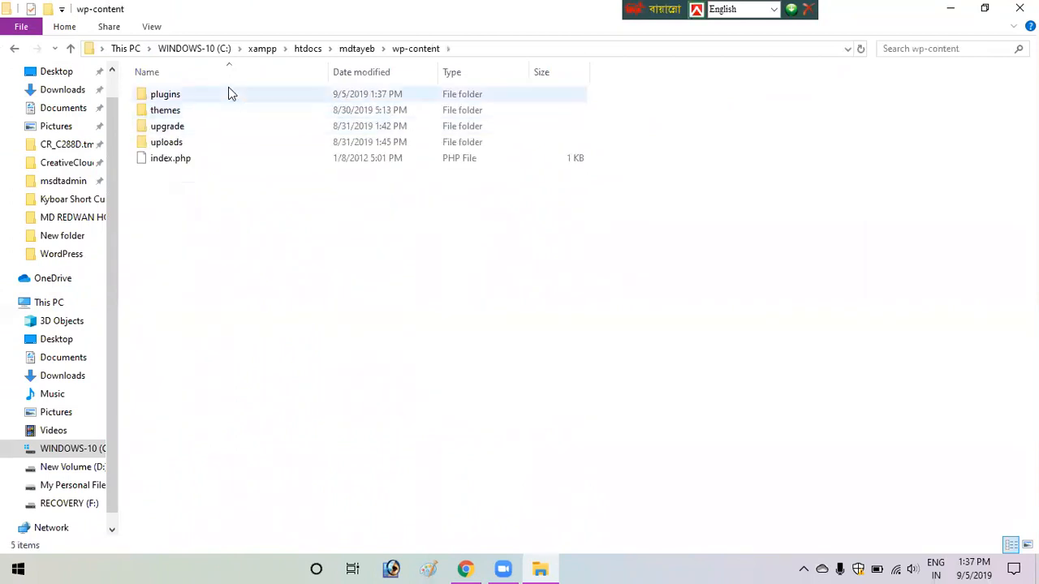
{"action": "double_click", "coordinate": [229, 93]}
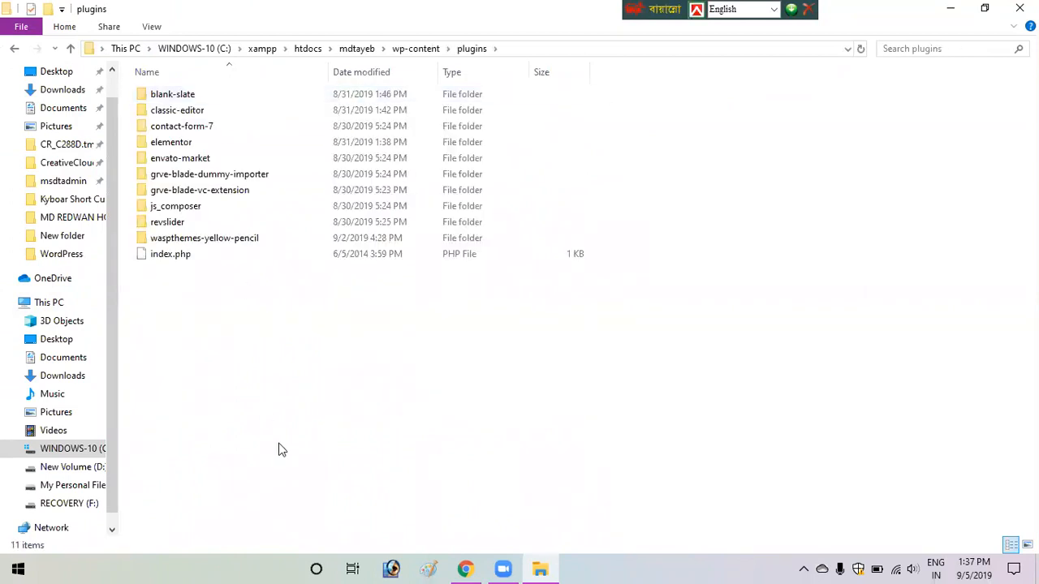
Paste the copied elementor-pro folder into the plugins folder and minimize the file window
{"action": "key", "text": "ctrl+v"}
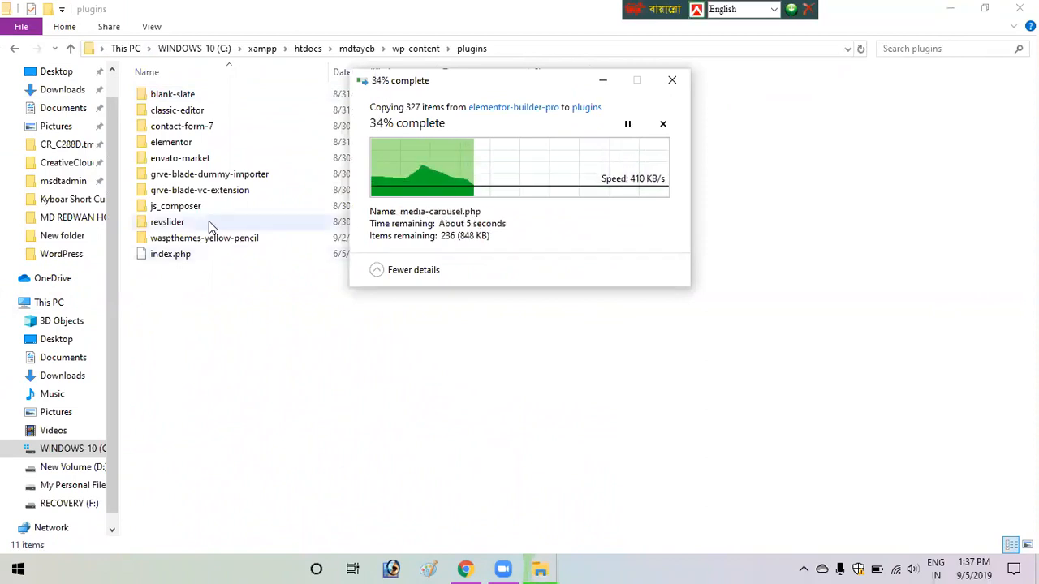
{"action": "left_click", "coordinate": [185, 160]}
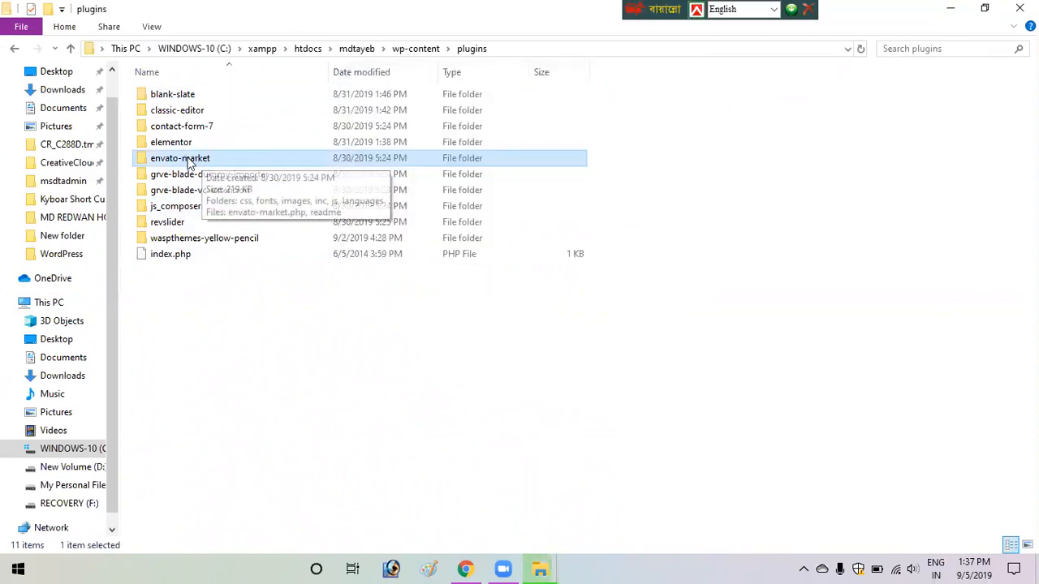
{"action": "left_click", "coordinate": [517, 273]}
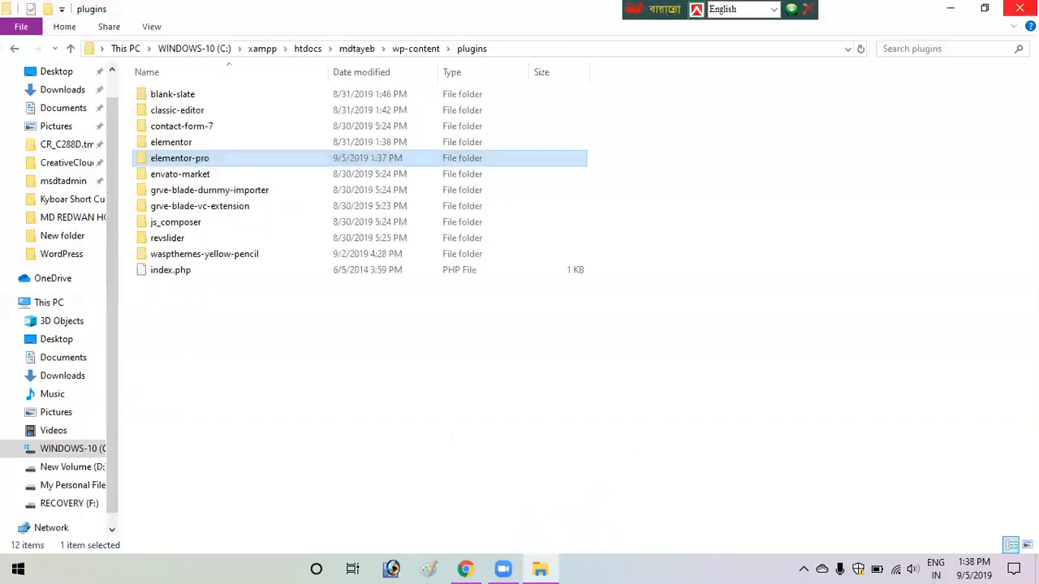
{"action": "left_click", "coordinate": [950, 8]}
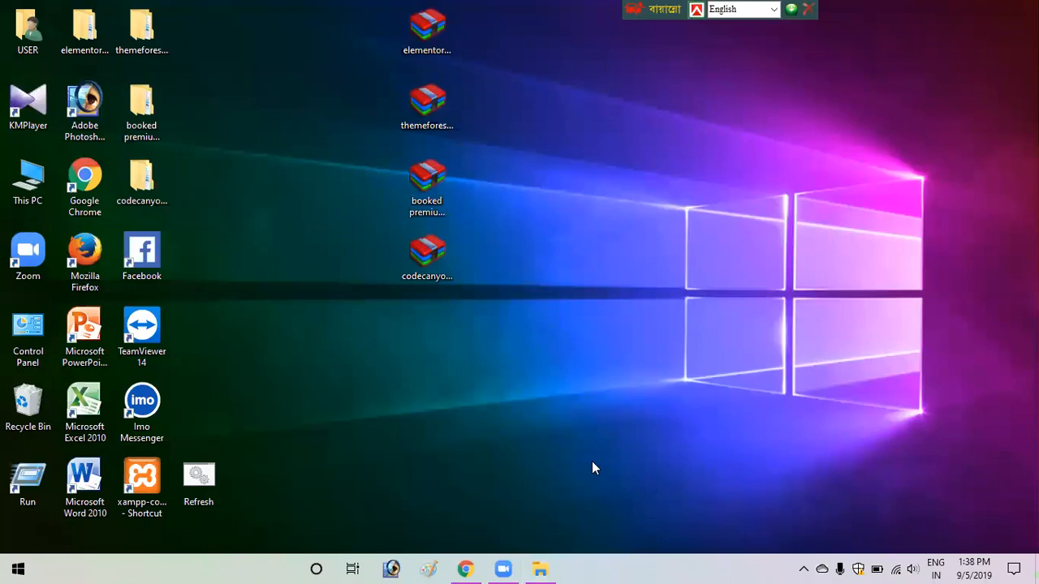
Switch to Chrome and activate the Elementor Pro plugin from the WordPress site's installed plugins
{"action": "left_click", "coordinate": [464, 569]}
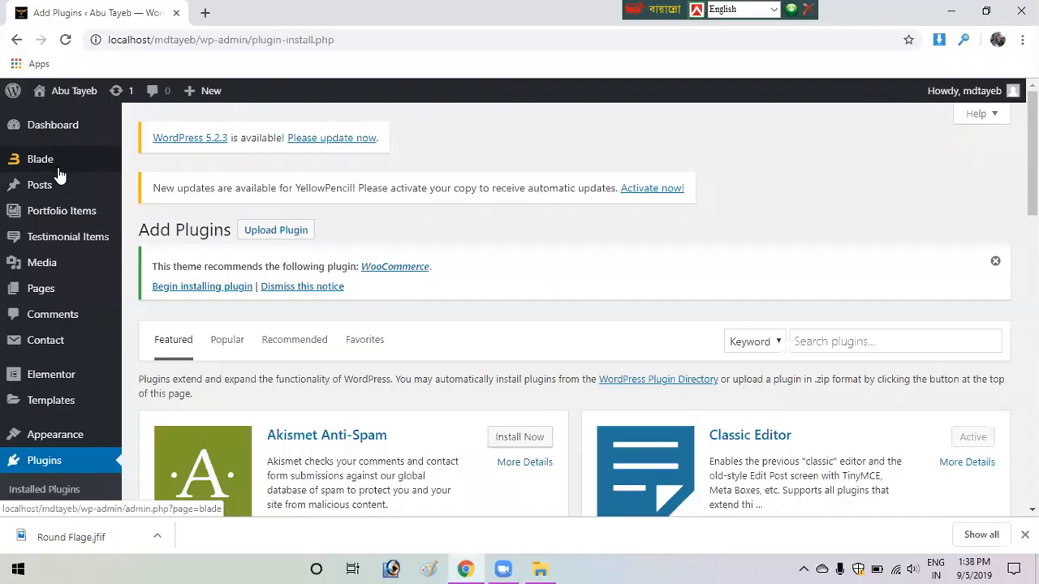
{"action": "left_click", "coordinate": [59, 463]}
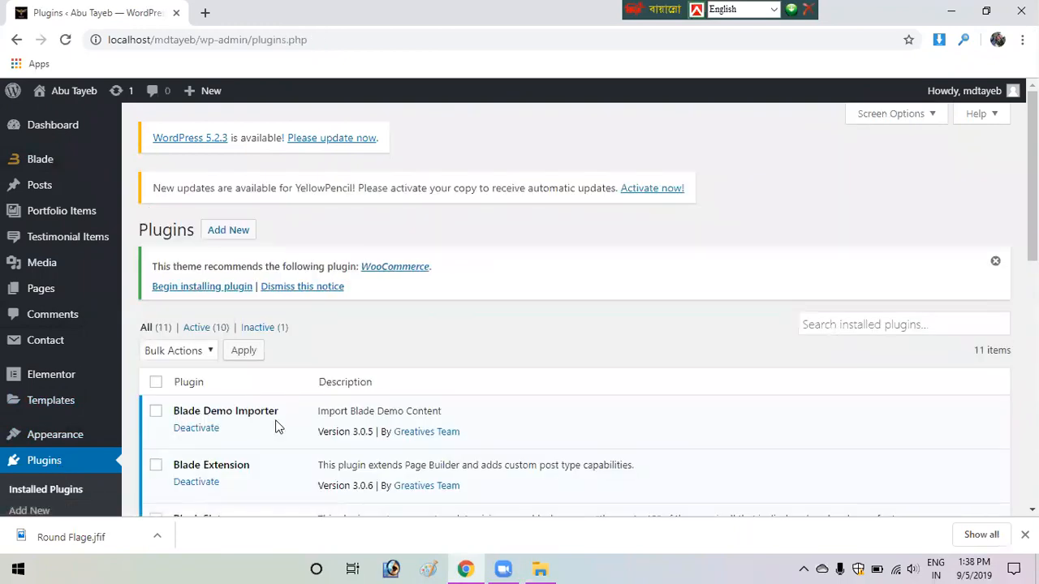
{"action": "scroll", "coordinate": [575, 308], "scroll_direction": "down", "scroll_amount": 6}
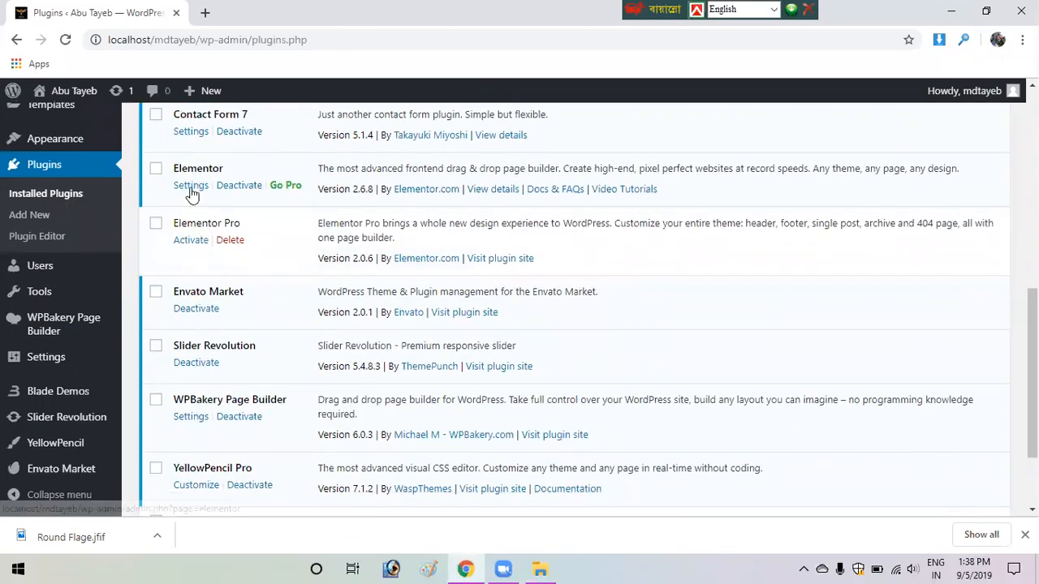
{"action": "left_click", "coordinate": [192, 240]}
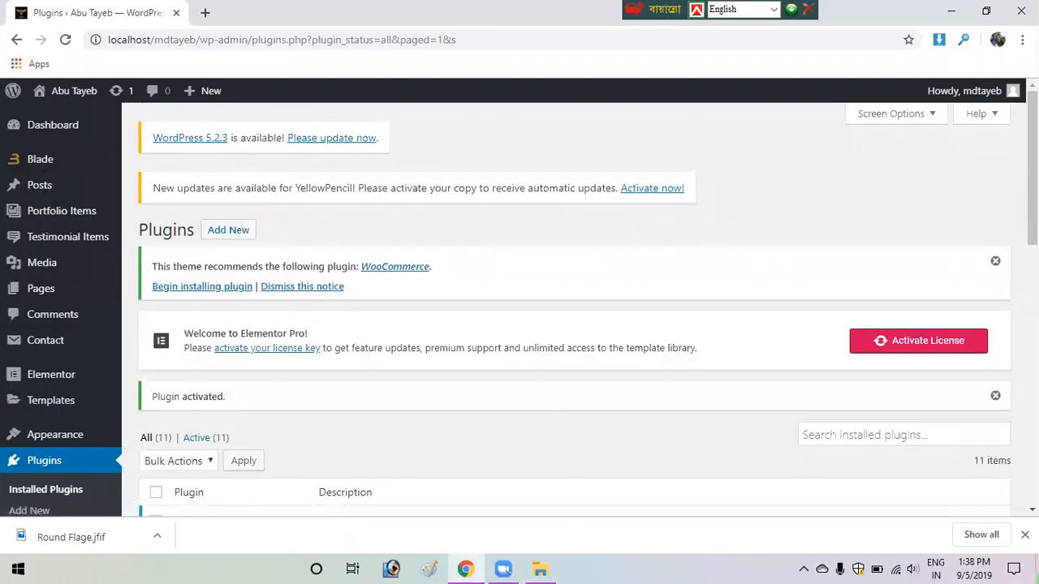
Examine the Elementor Pro entry in the installed plugins list
{"action": "left_click", "coordinate": [1022, 39]}
{"action": "left_click", "coordinate": [764, 134]}
{"action": "left_click_drag", "start_coordinate": [1033, 162], "coordinate": [1033, 353]}
{"action": "mouse_move", "coordinate": [1010, 92]}
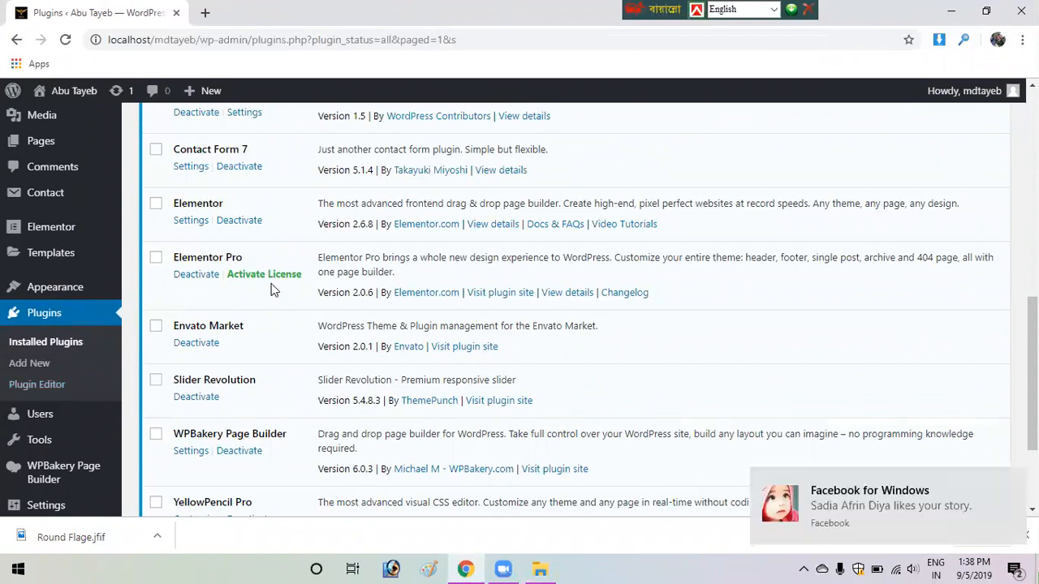
{"action": "mouse_move", "coordinate": [760, 519]}
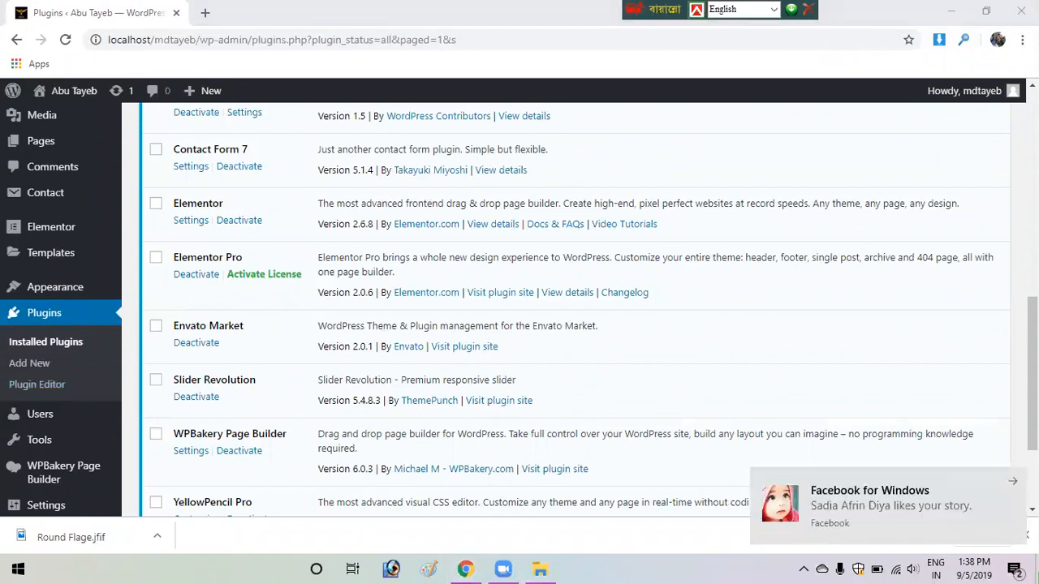
{"action": "left_click", "coordinate": [862, 506]}
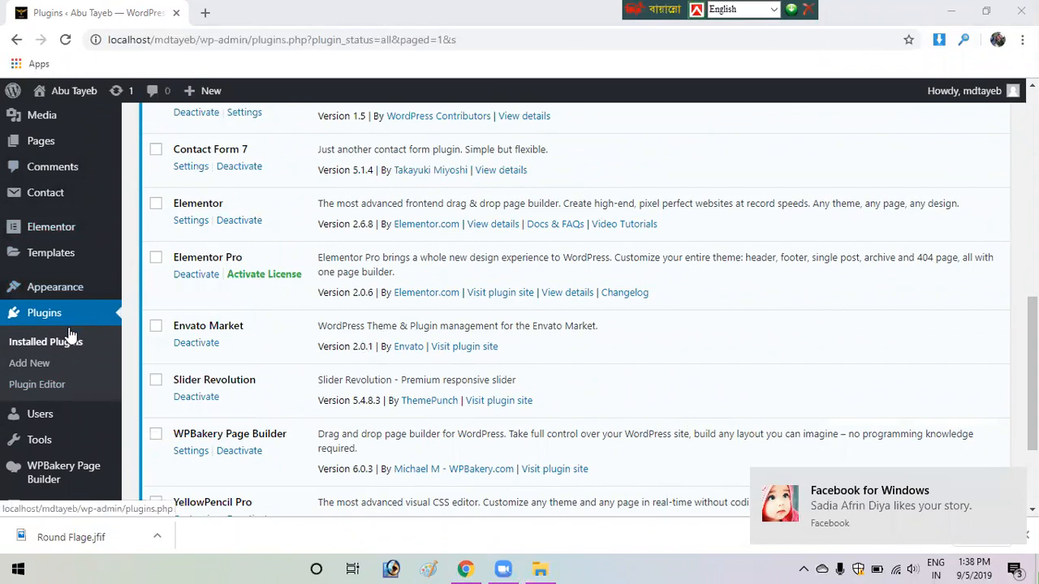
Add a new WordPress page titled "Landing page"
{"action": "mouse_move", "coordinate": [92, 143]}
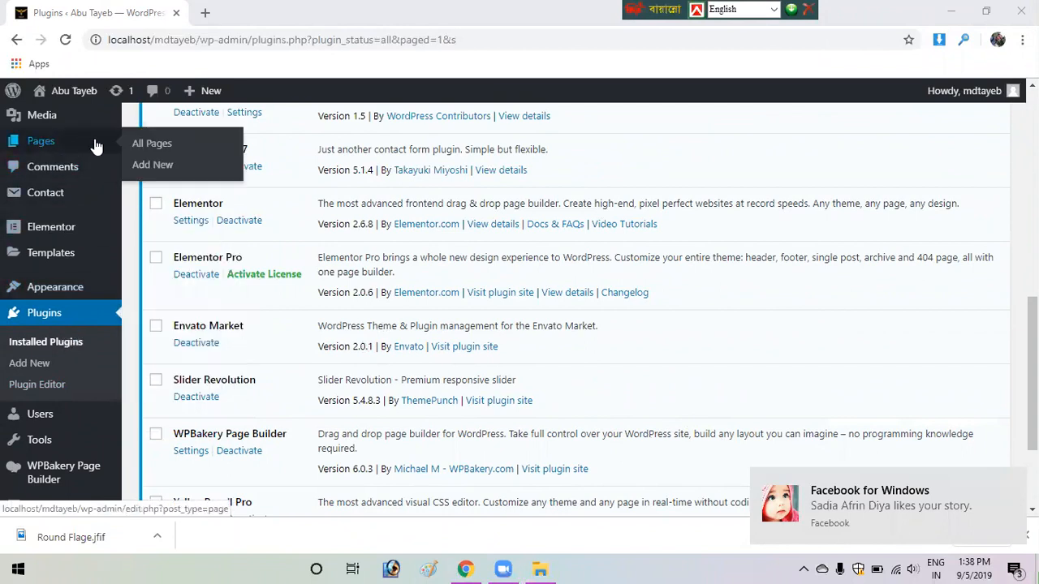
{"action": "left_click", "coordinate": [149, 143]}
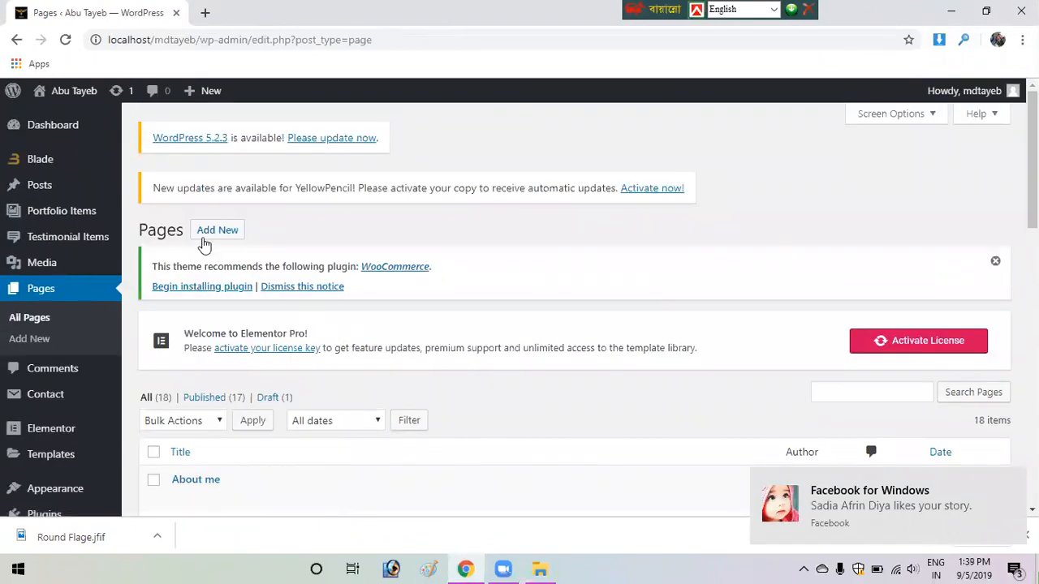
{"action": "left_click", "coordinate": [230, 239]}
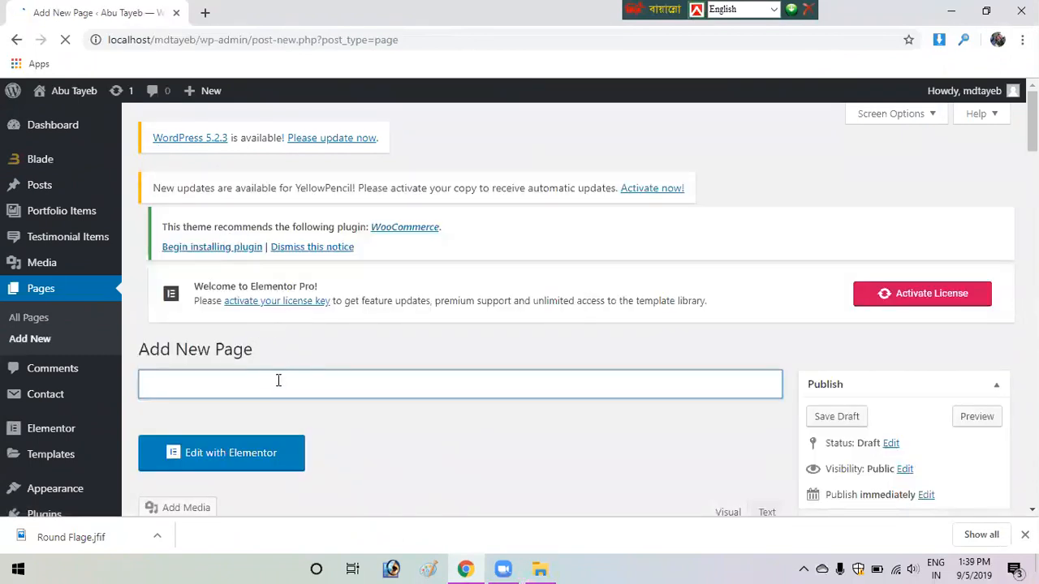
{"action": "type", "text": "and"}
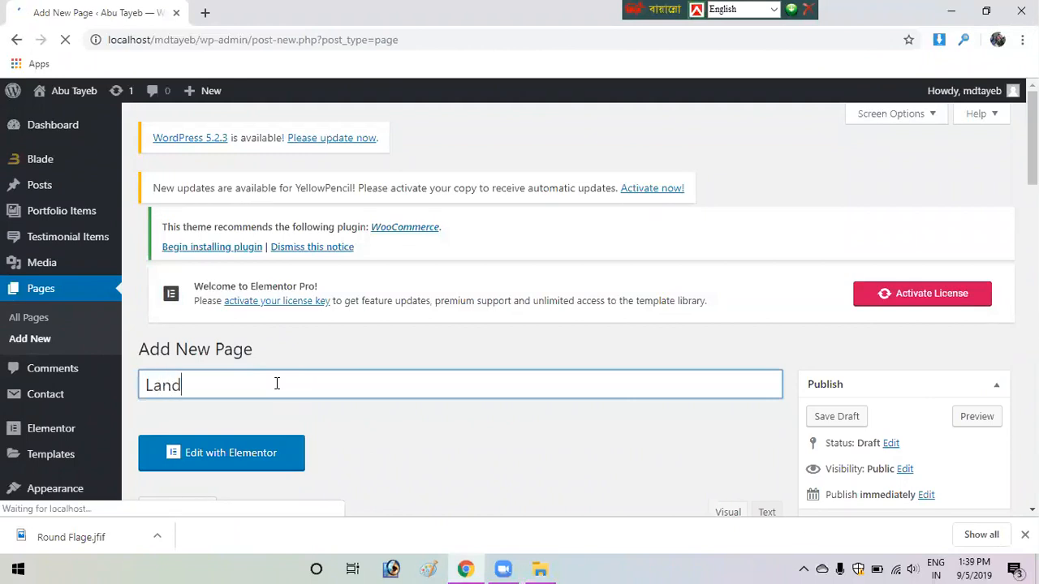
{"action": "type", "text": "ing page"}
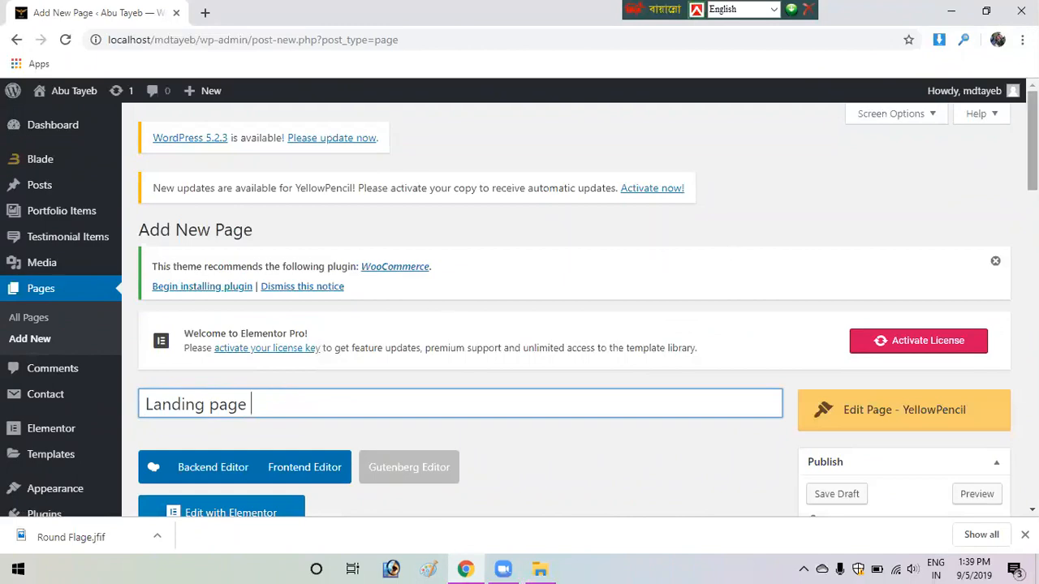
Set the new page's template to Blank Slate and publish the page
{"action": "scroll", "coordinate": [303, 370], "scroll_direction": "down", "scroll_amount": 2}
{"action": "scroll", "coordinate": [952, 281], "scroll_direction": "down", "scroll_amount": 4}
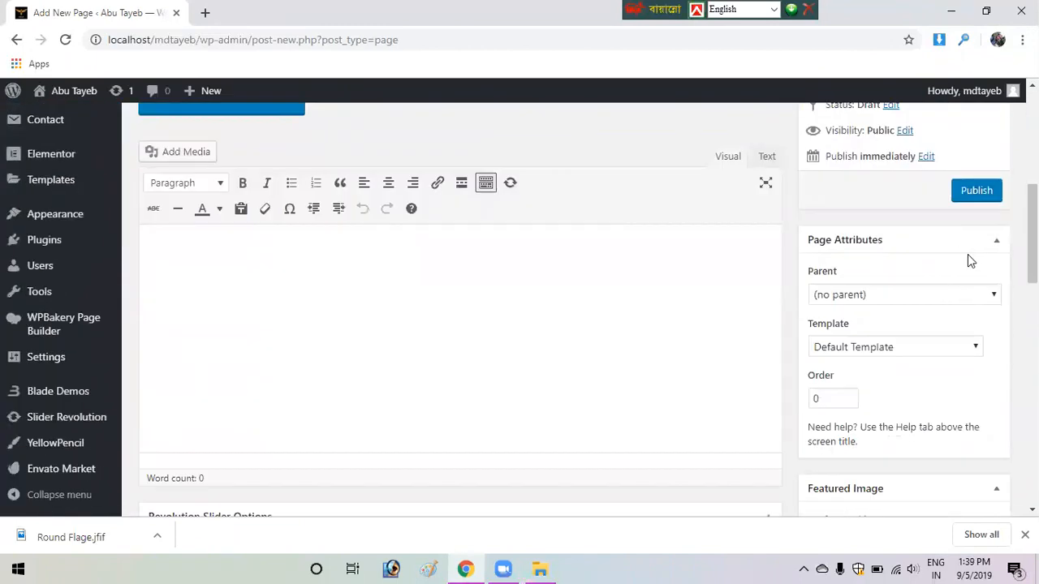
{"action": "left_click", "coordinate": [940, 344]}
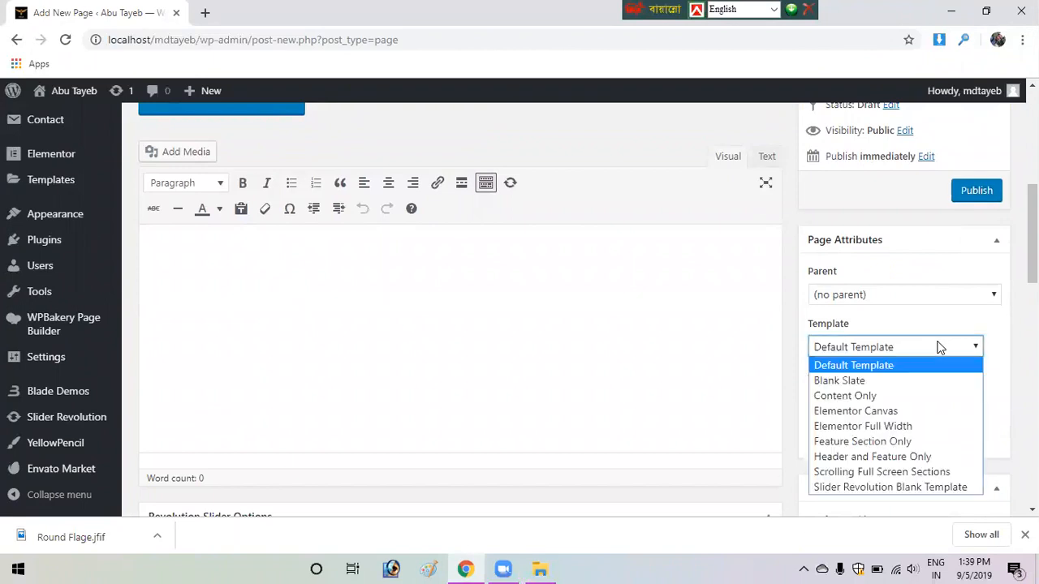
{"action": "left_click", "coordinate": [924, 385]}
{"action": "left_click", "coordinate": [989, 195]}
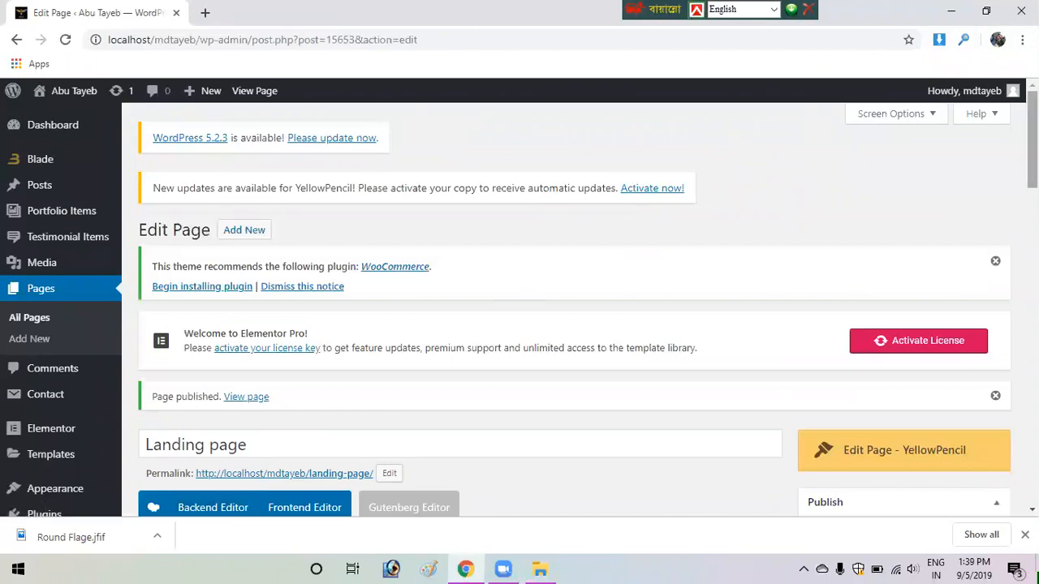
Open the published Landing page for editing with Elementor
{"action": "scroll", "coordinate": [514, 317], "scroll_direction": "down", "scroll_amount": 2}
{"action": "scroll", "coordinate": [427, 317], "scroll_direction": "down", "scroll_amount": 2}
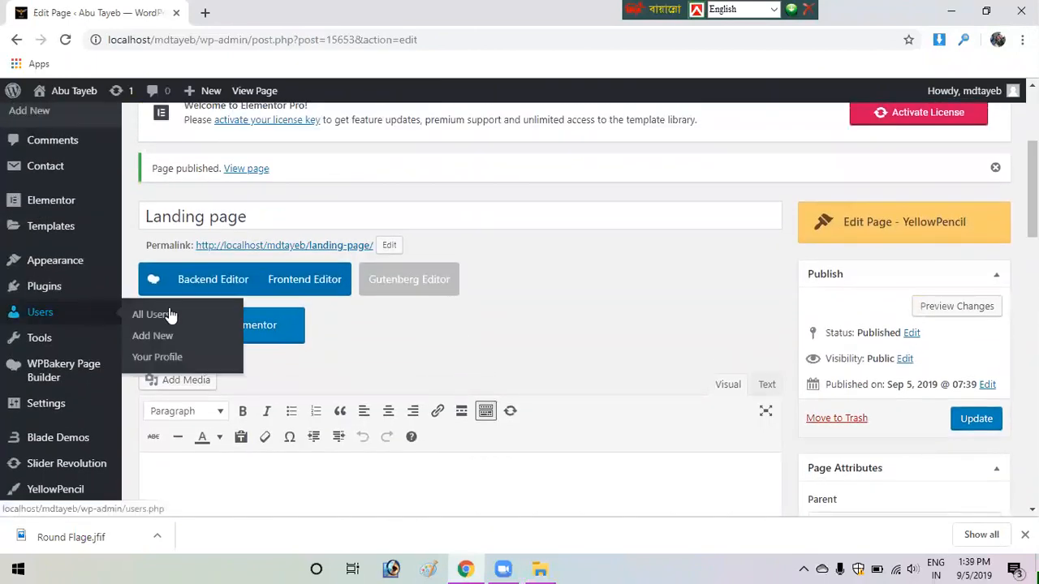
{"action": "left_click", "coordinate": [265, 326]}
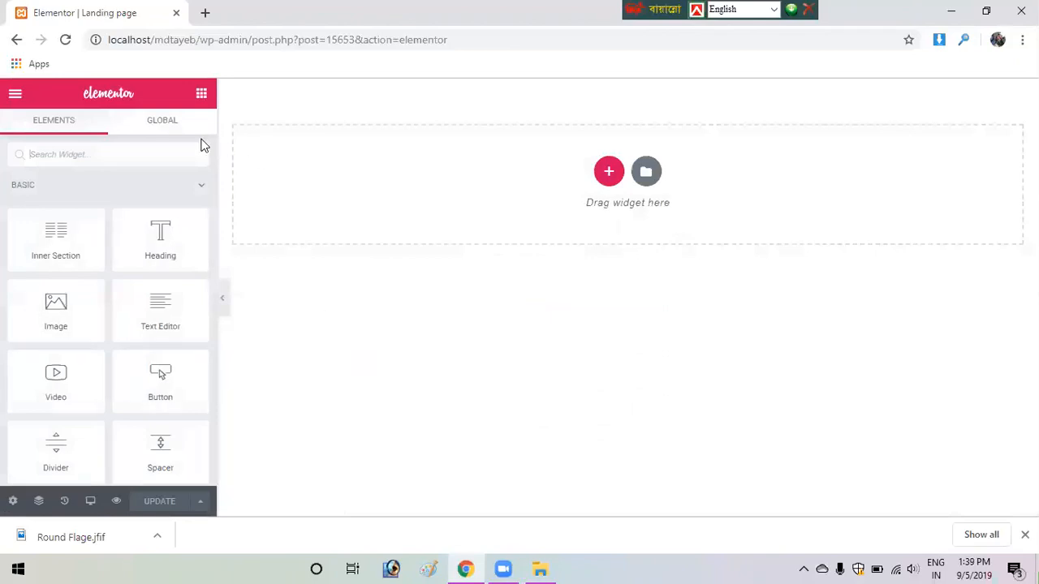
Examine the available Basic, Pro and General widgets in the Elementor widget list
{"action": "left_click_drag", "start_coordinate": [218, 184], "coordinate": [223, 184]}
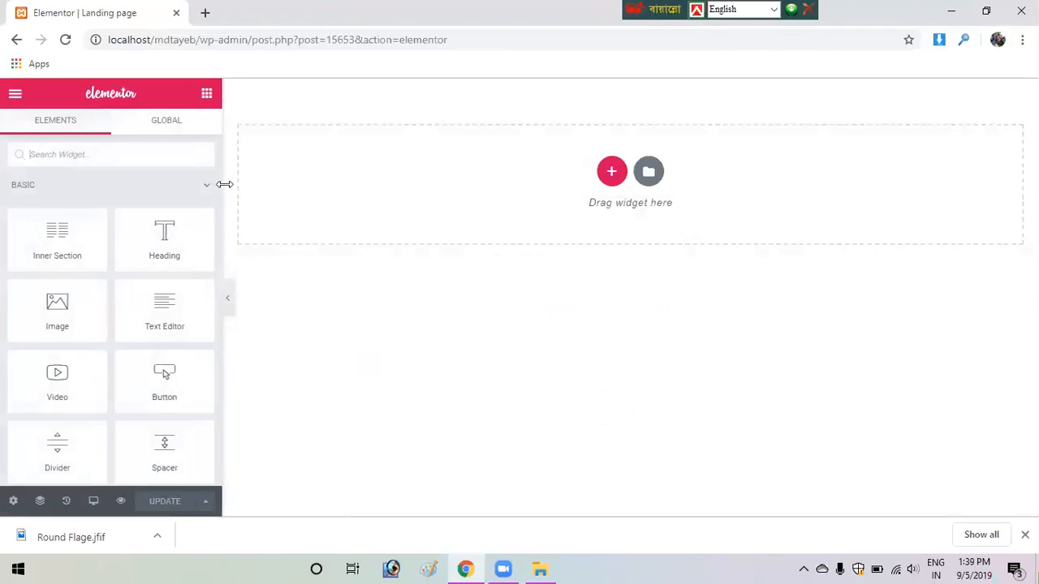
{"action": "scroll", "coordinate": [109, 381], "scroll_direction": "down", "scroll_amount": 1}
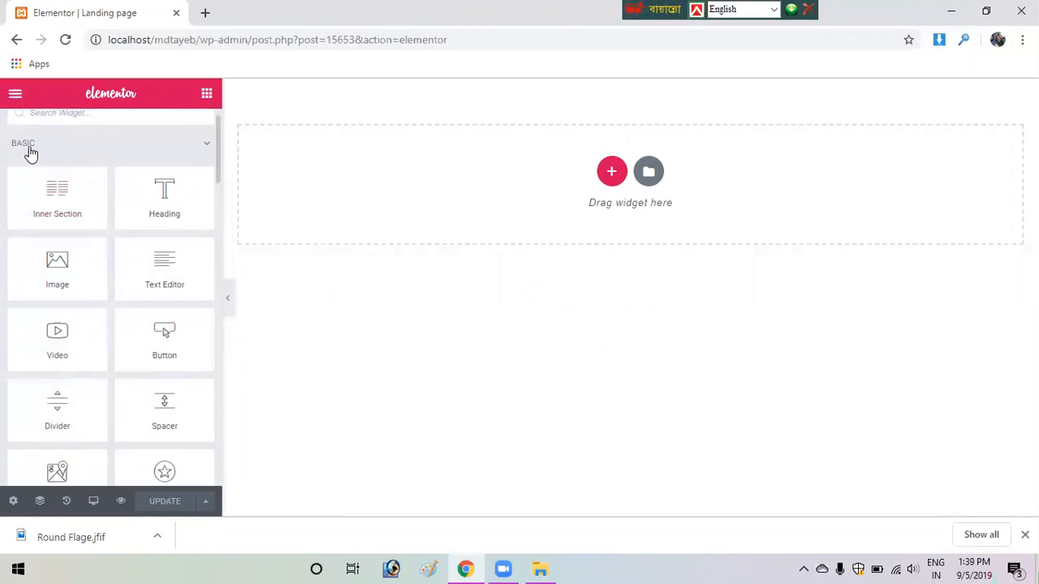
{"action": "scroll", "coordinate": [141, 269], "scroll_direction": "down", "scroll_amount": 3}
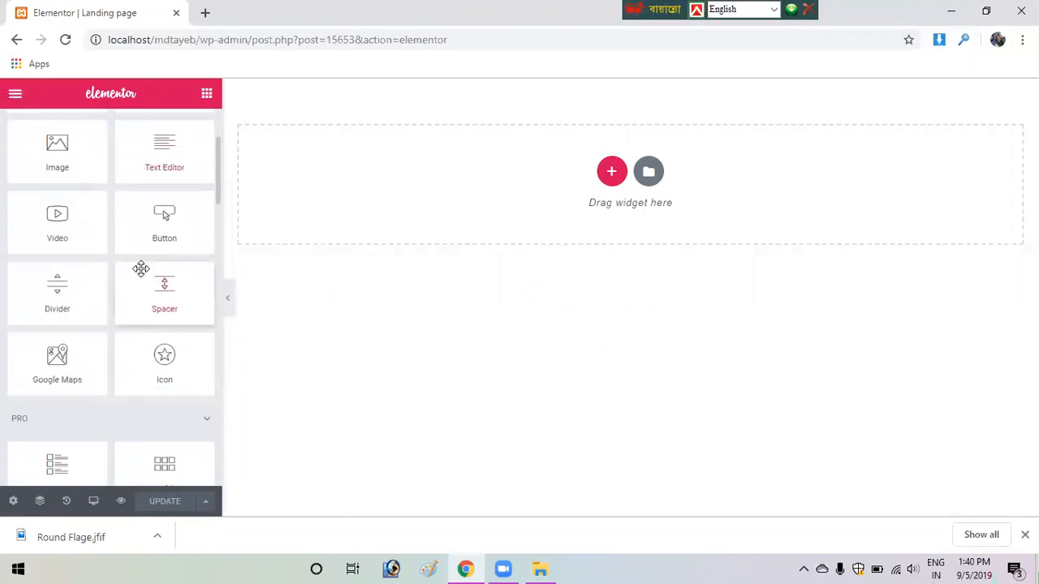
{"action": "scroll", "coordinate": [141, 268], "scroll_direction": "down", "scroll_amount": 3}
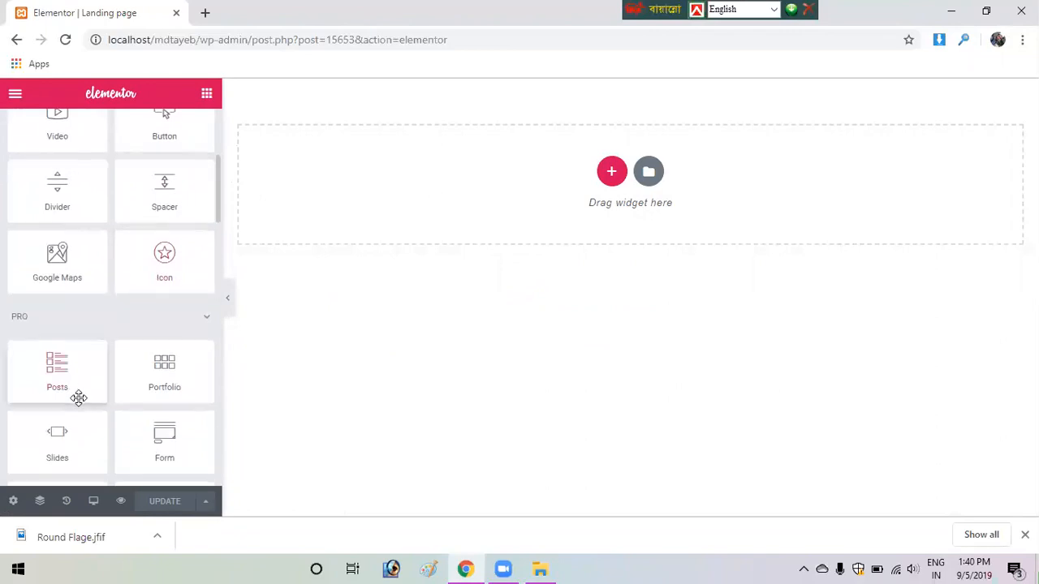
{"action": "scroll", "coordinate": [76, 397], "scroll_direction": "down", "scroll_amount": 1}
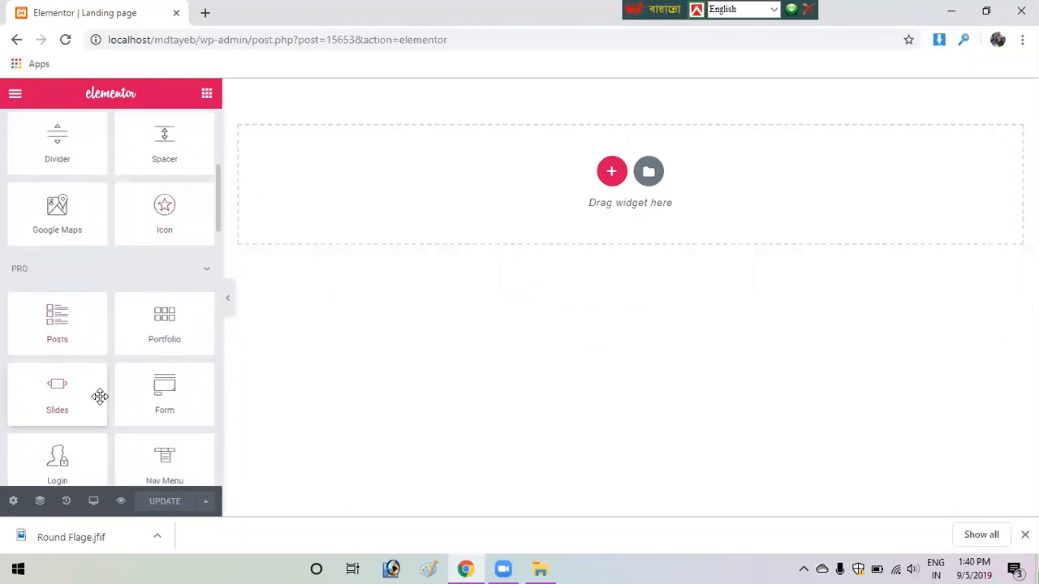
{"action": "scroll", "coordinate": [100, 396], "scroll_direction": "down", "scroll_amount": 5}
{"action": "scroll", "coordinate": [99, 393], "scroll_direction": "down", "scroll_amount": 1}
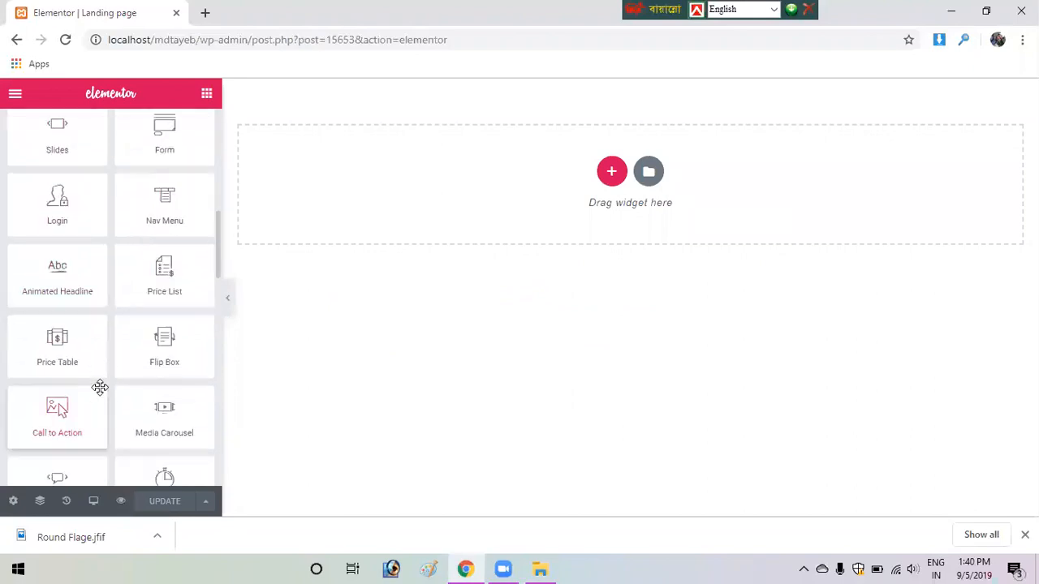
{"action": "scroll", "coordinate": [99, 387], "scroll_direction": "down", "scroll_amount": 7}
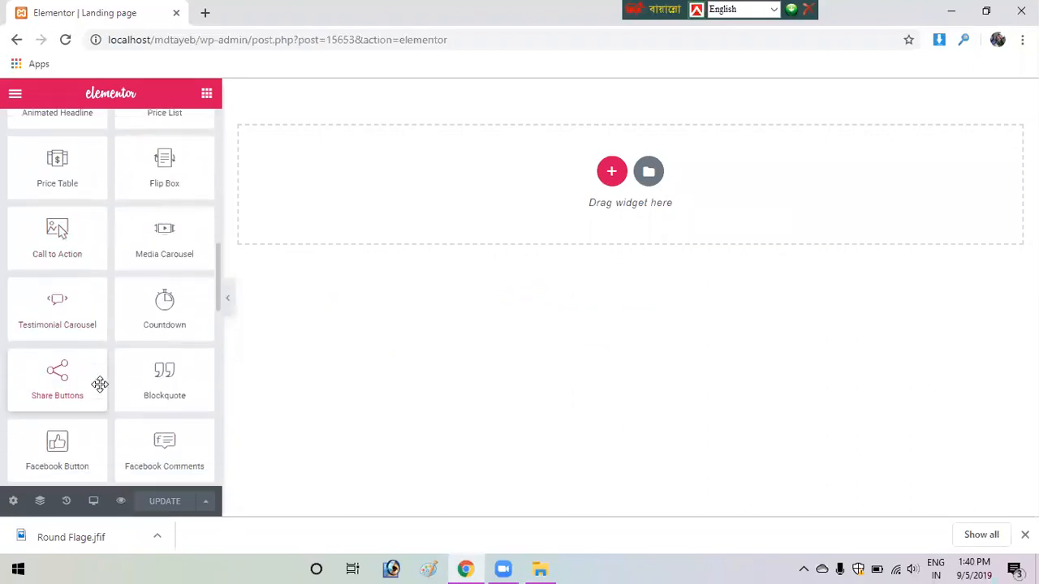
{"action": "scroll", "coordinate": [100, 384], "scroll_direction": "down", "scroll_amount": 3}
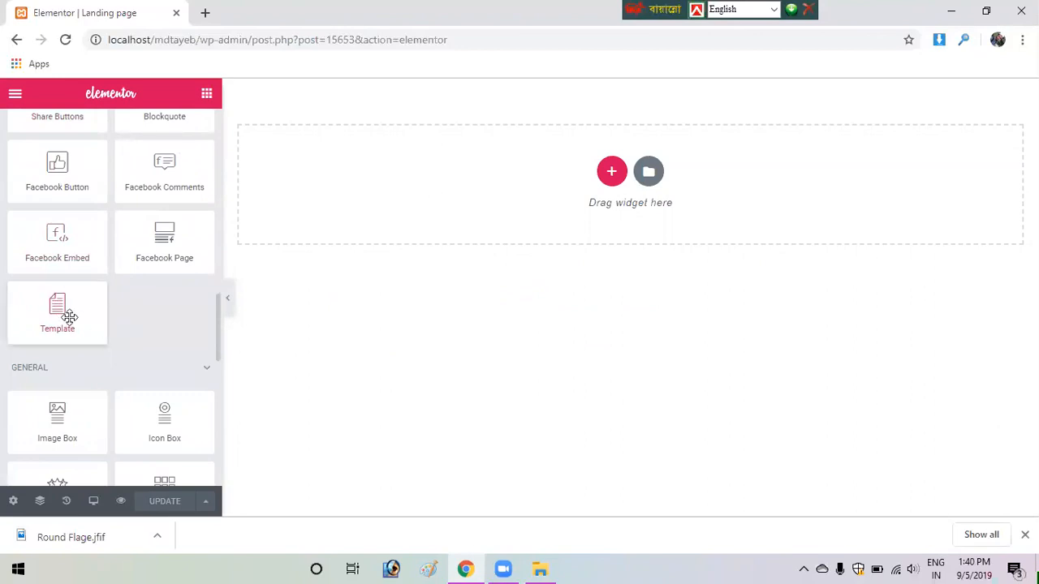
{"action": "scroll", "coordinate": [159, 311], "scroll_direction": "down", "scroll_amount": 1}
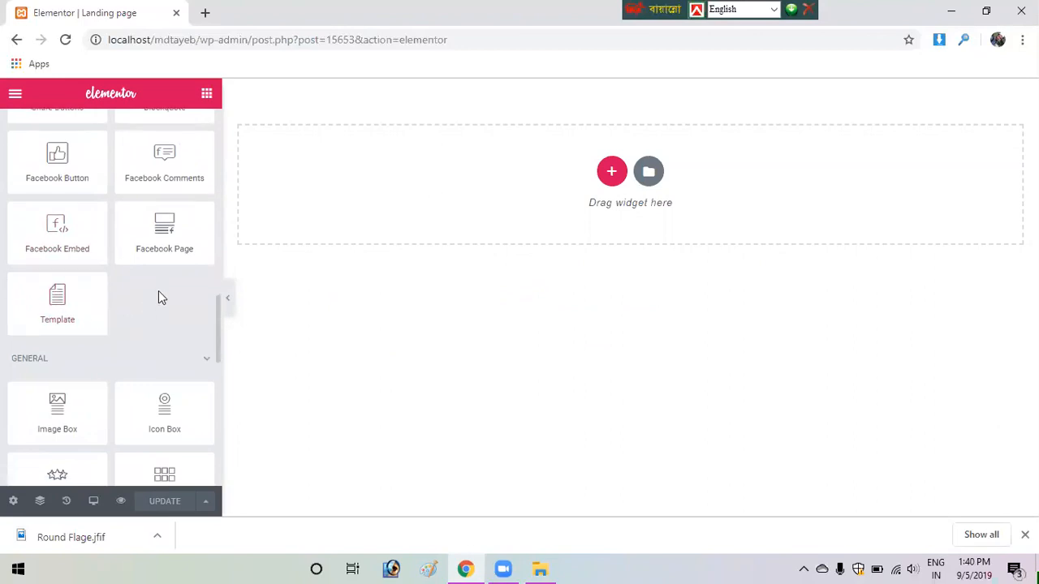
{"action": "scroll", "coordinate": [74, 450], "scroll_direction": "down", "scroll_amount": 8}
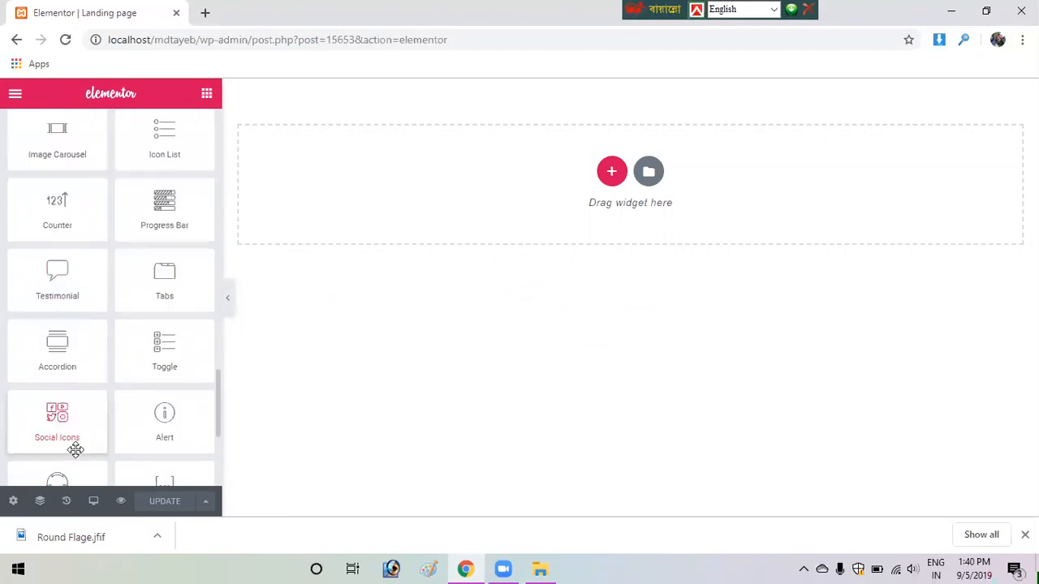
{"action": "scroll", "coordinate": [74, 451], "scroll_direction": "up", "scroll_amount": 11}
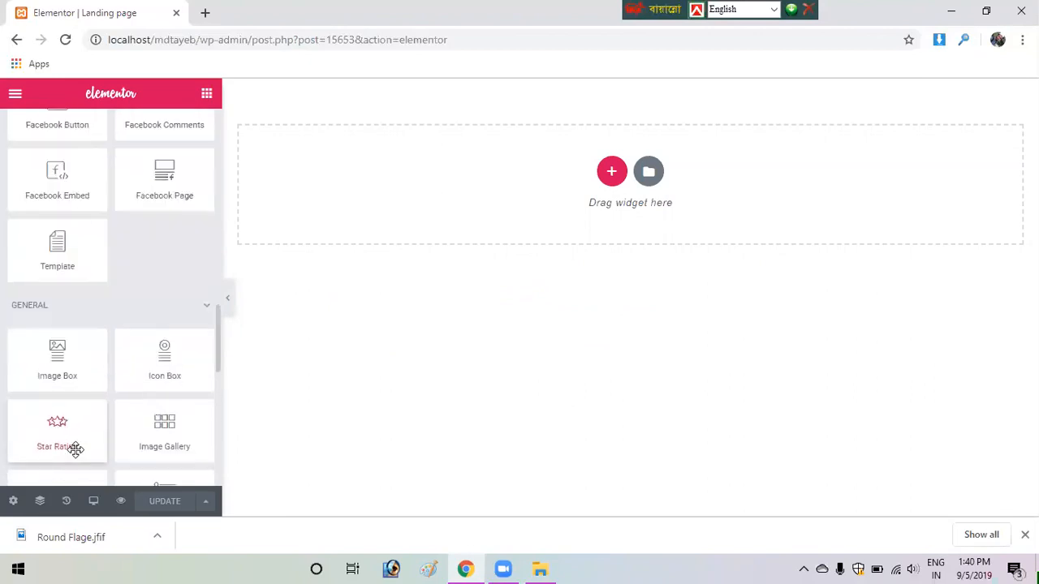
{"action": "scroll", "coordinate": [78, 459], "scroll_direction": "up", "scroll_amount": 5}
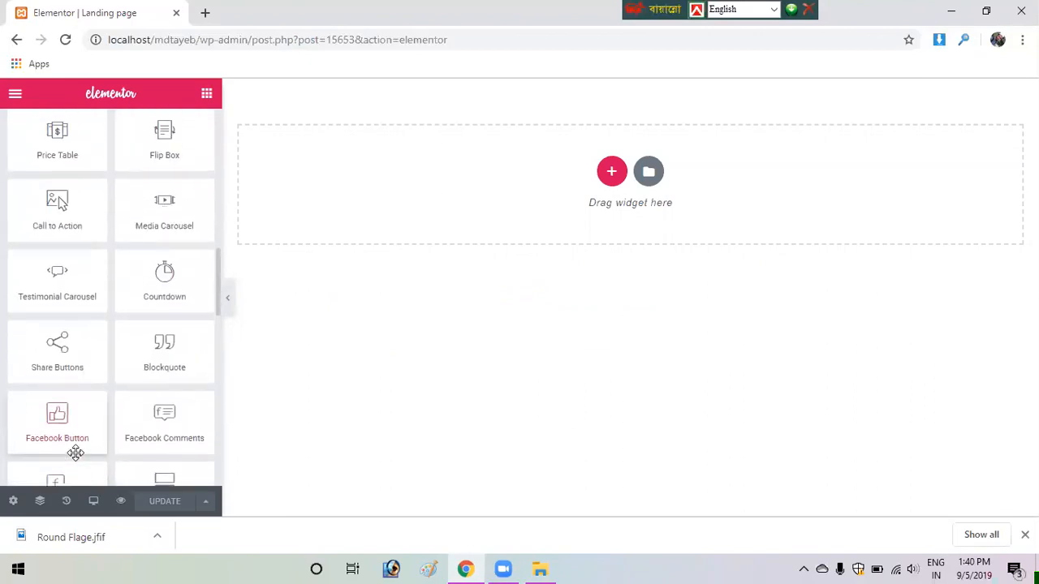
{"action": "scroll", "coordinate": [75, 453], "scroll_direction": "up", "scroll_amount": 2}
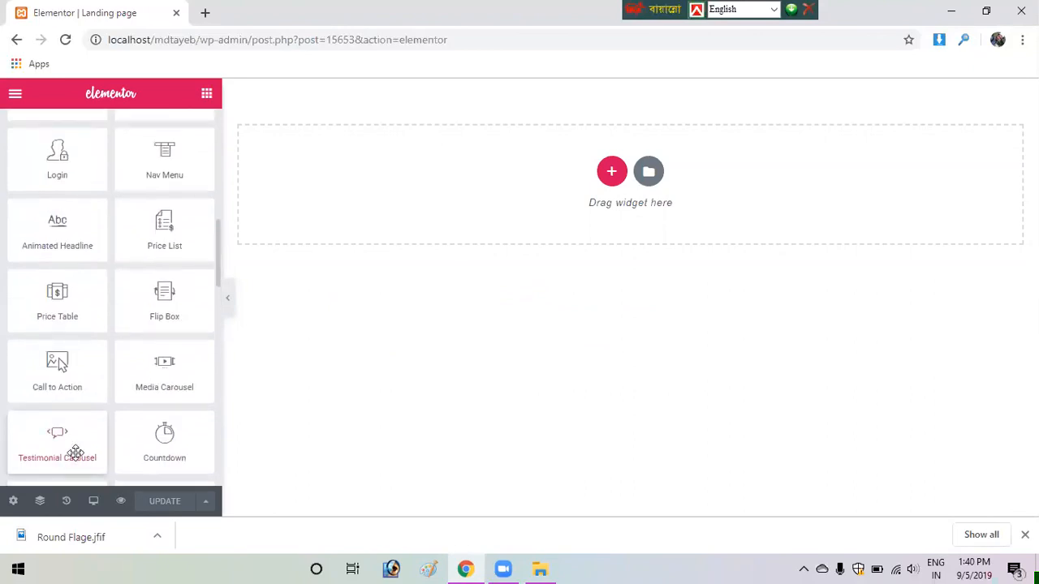
{"action": "scroll", "coordinate": [75, 453], "scroll_direction": "up", "scroll_amount": 1}
{"action": "scroll", "coordinate": [100, 332], "scroll_direction": "up", "scroll_amount": 1}
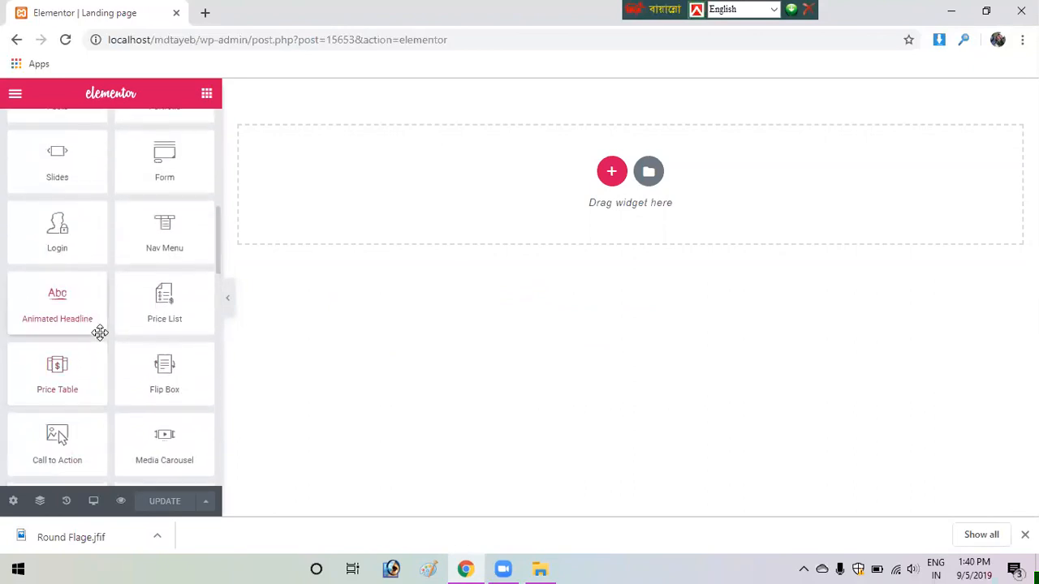
{"action": "scroll", "coordinate": [100, 333], "scroll_direction": "up", "scroll_amount": 1}
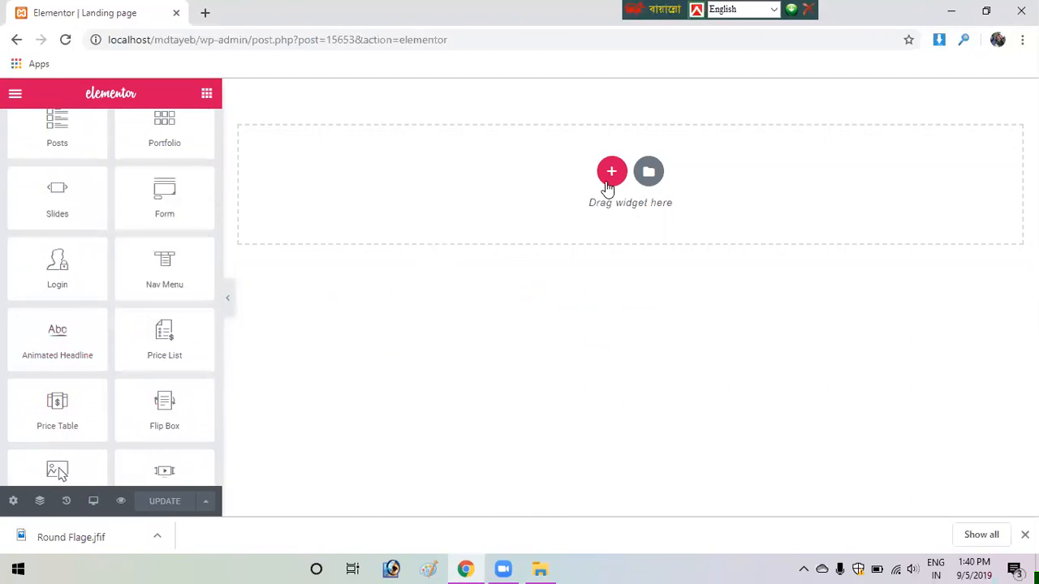
Add a single-column section to the page and set its content width to Full Width
{"action": "left_click", "coordinate": [610, 171]}
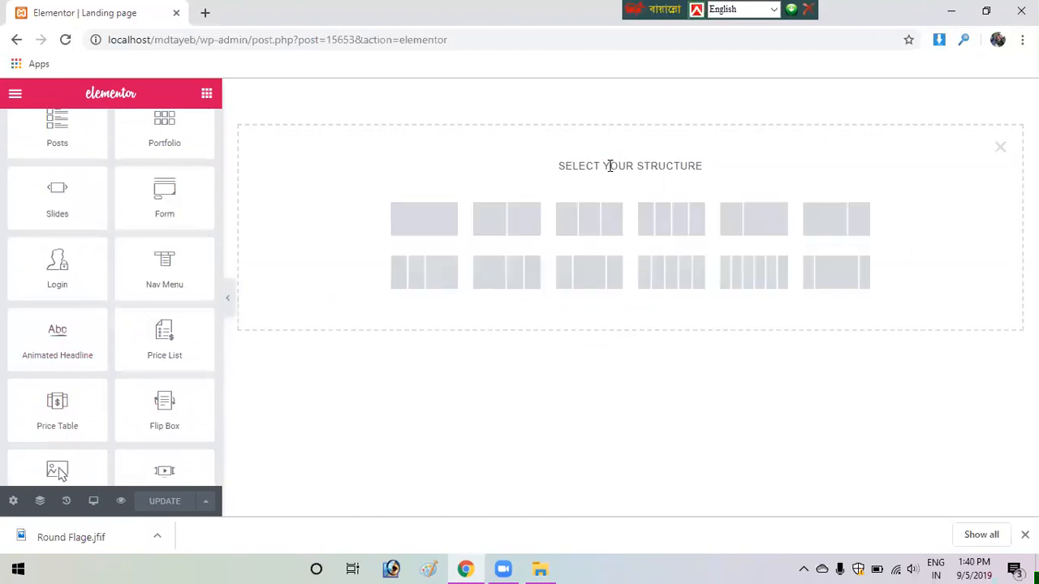
{"action": "left_click", "coordinate": [426, 220]}
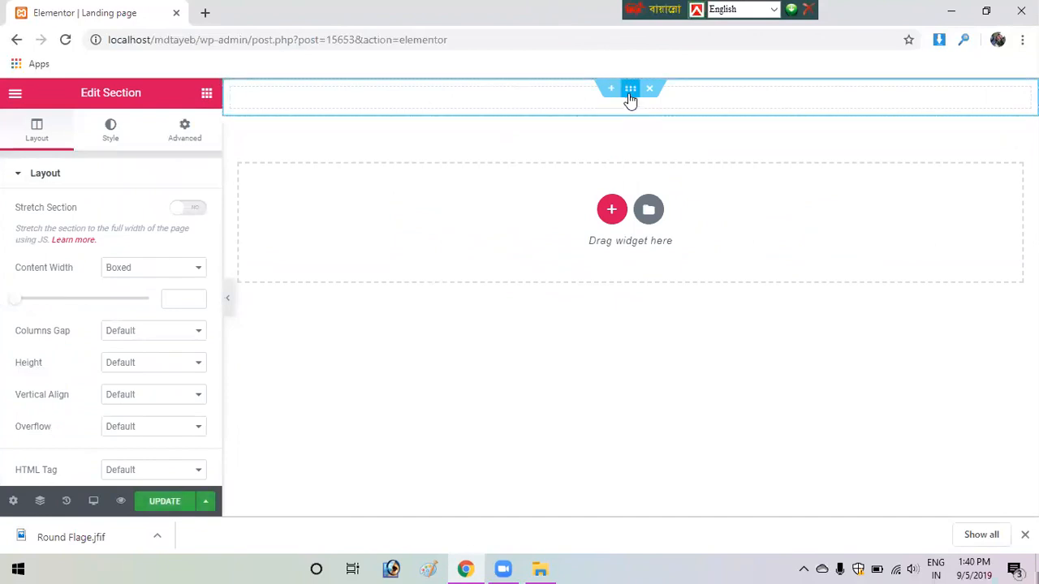
{"action": "left_click", "coordinate": [165, 273]}
{"action": "left_click", "coordinate": [166, 296]}
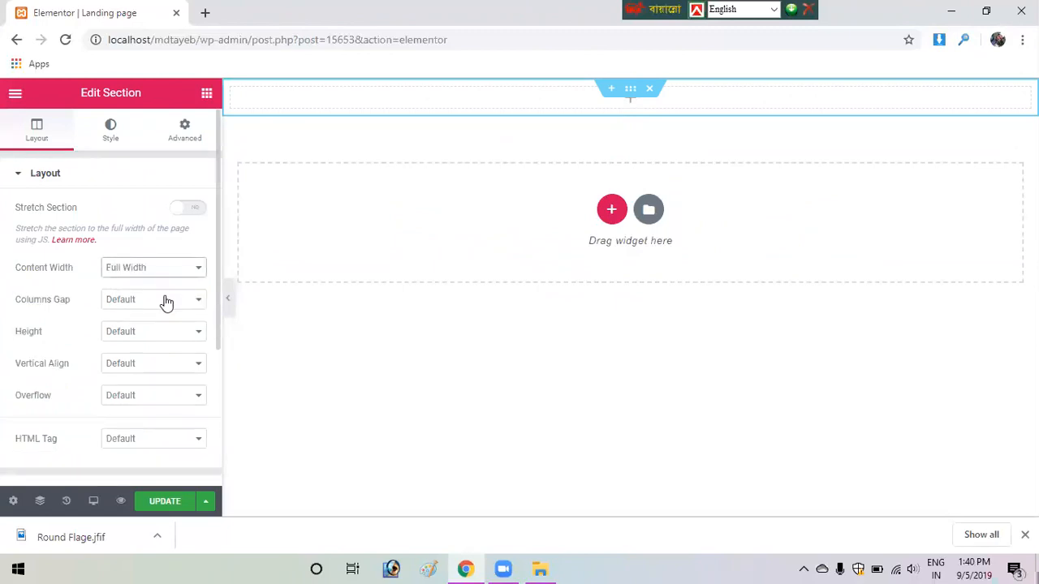
{"action": "left_click", "coordinate": [167, 302]}
{"action": "left_click", "coordinate": [167, 302]}
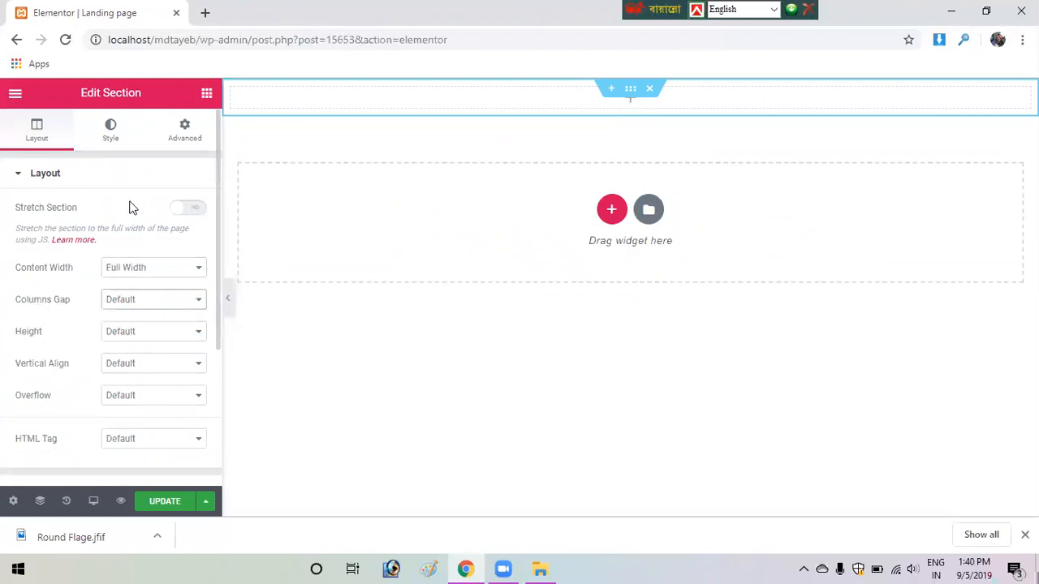
{"action": "left_click", "coordinate": [180, 130]}
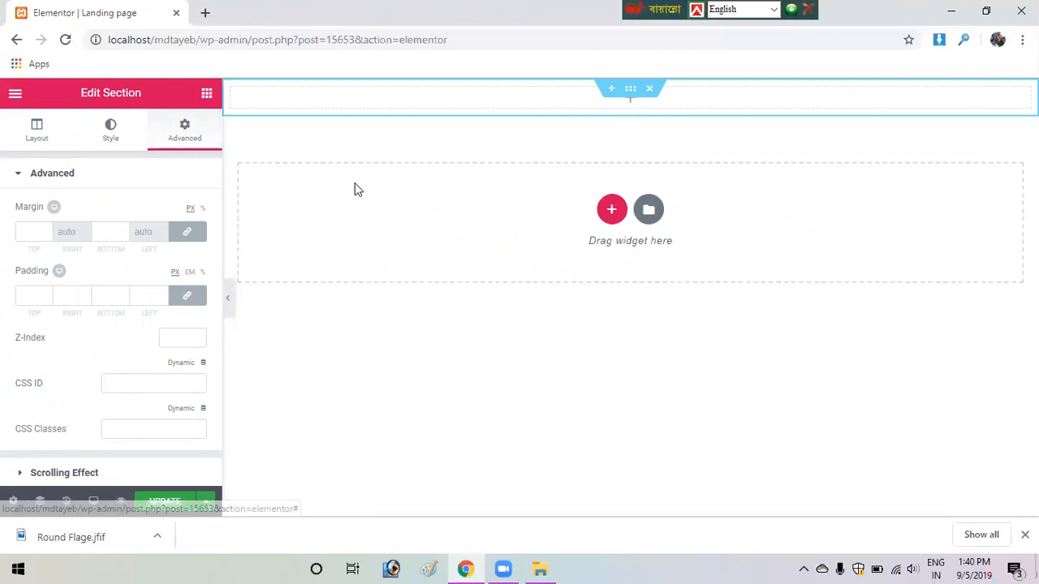
{"action": "left_click", "coordinate": [207, 94]}
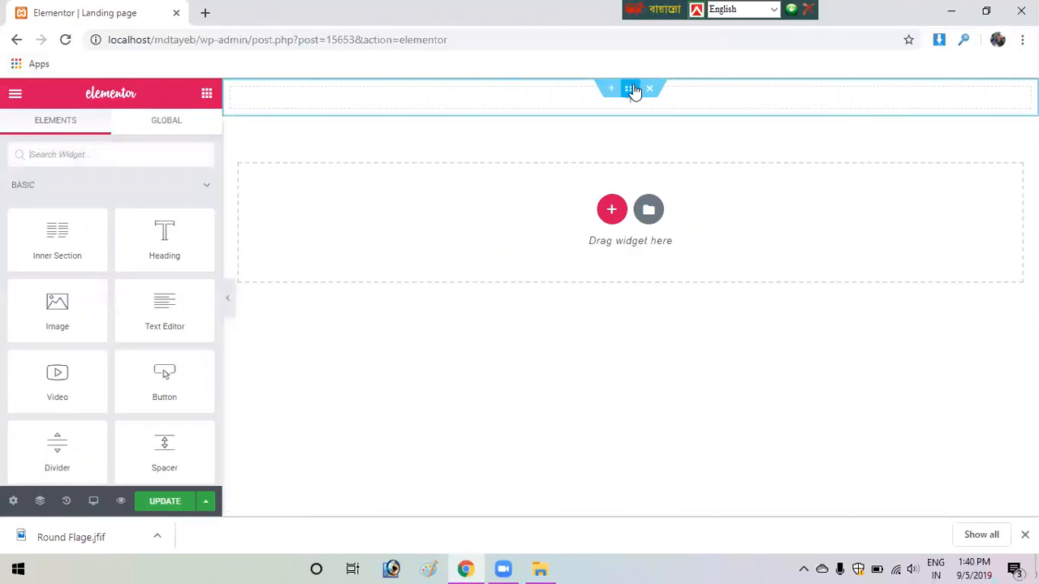
Give the section a background image, using chair.jpg from the media library
{"action": "left_click", "coordinate": [631, 89]}
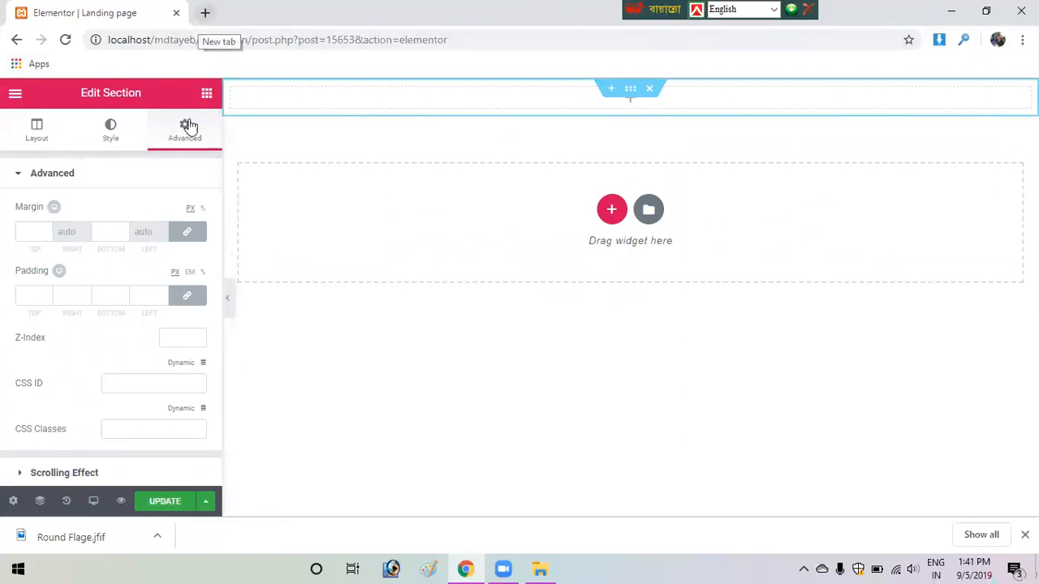
{"action": "left_click", "coordinate": [115, 140]}
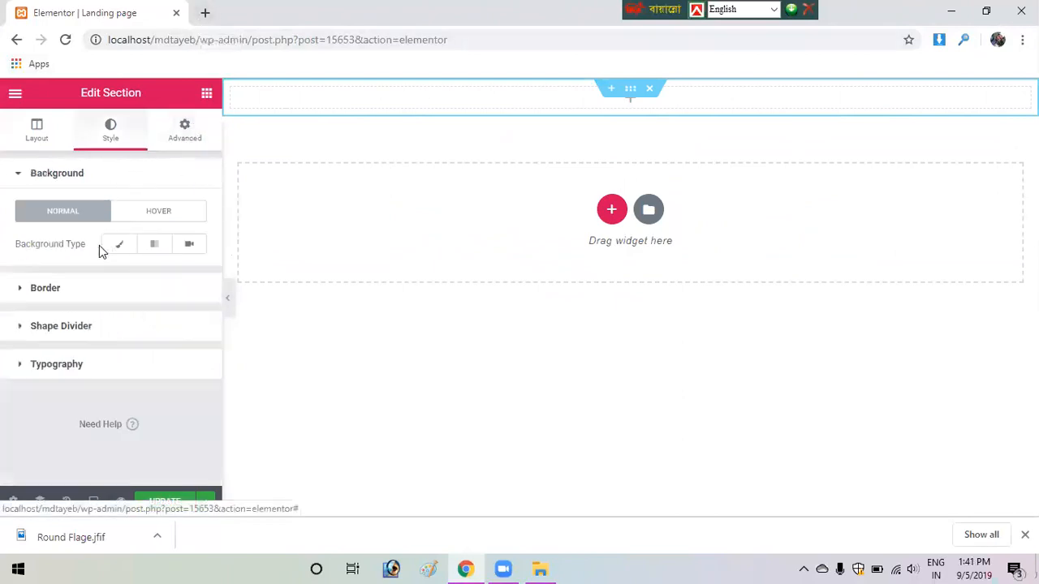
{"action": "left_click", "coordinate": [119, 245]}
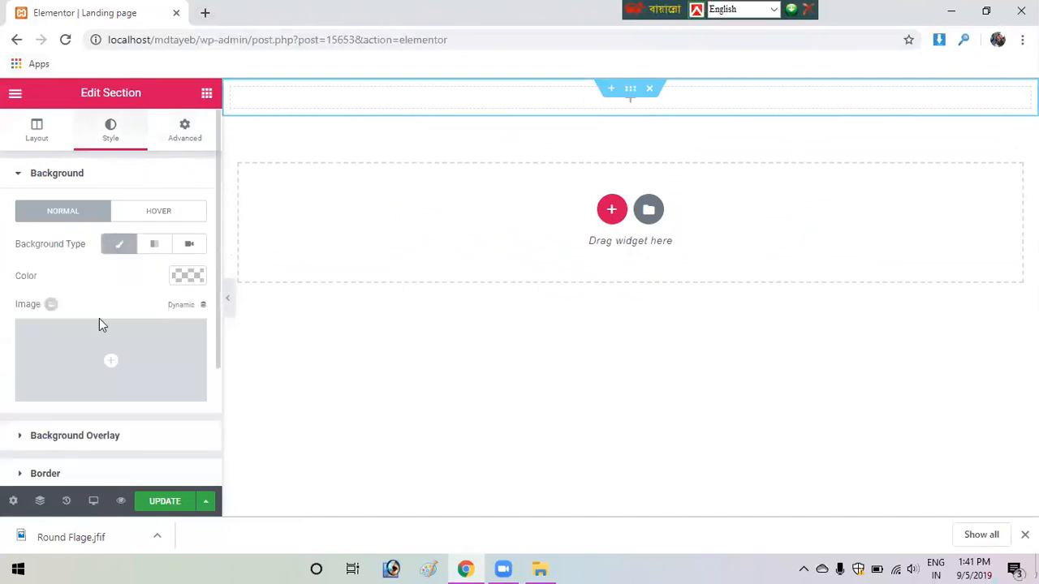
{"action": "left_click", "coordinate": [128, 339]}
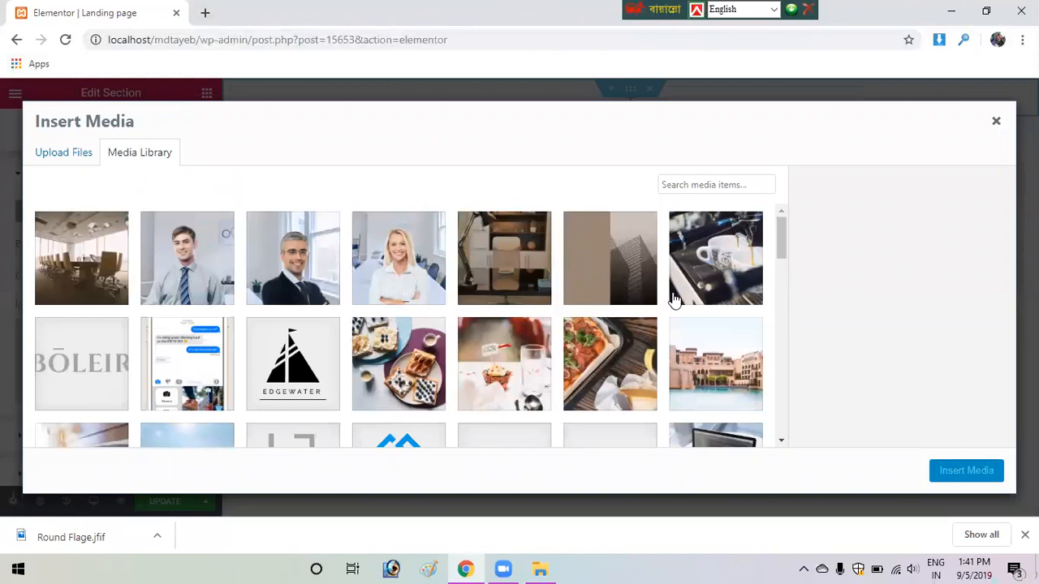
{"action": "left_click", "coordinate": [68, 270]}
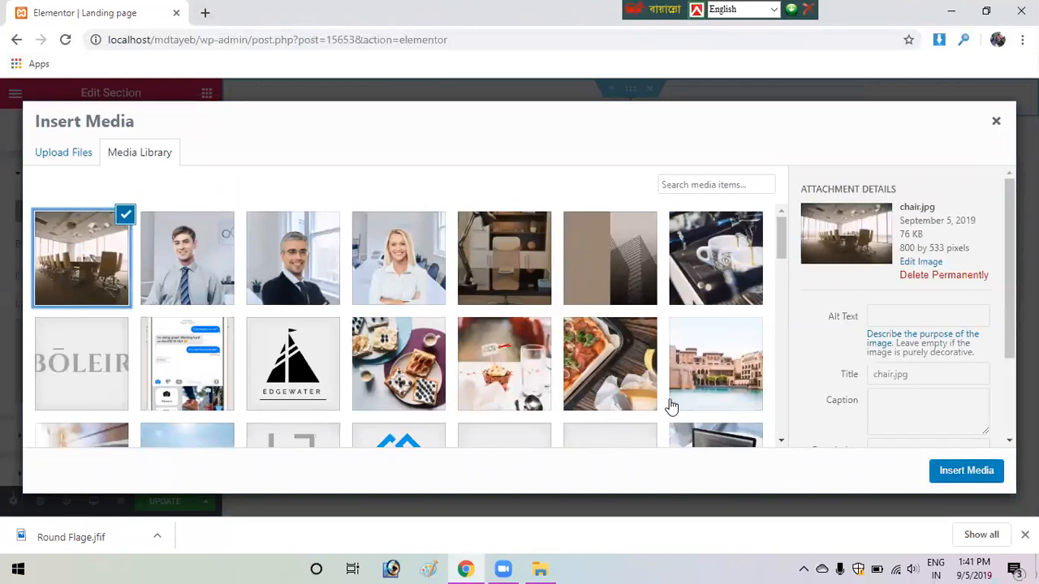
{"action": "left_click", "coordinate": [967, 472]}
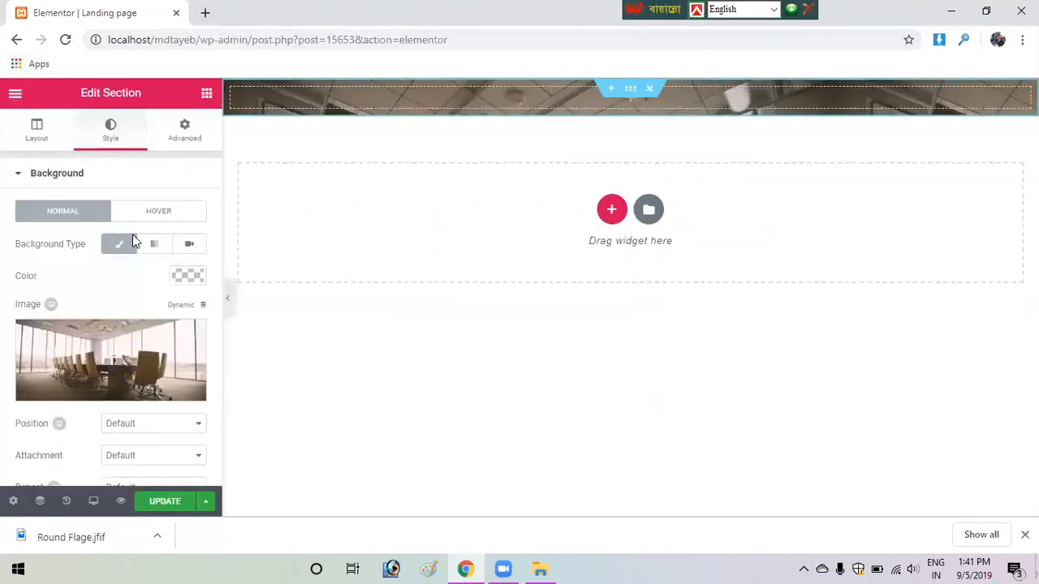
Add a Mountains shape divider to the top of the section
{"action": "scroll", "coordinate": [162, 321], "scroll_direction": "down", "scroll_amount": 5}
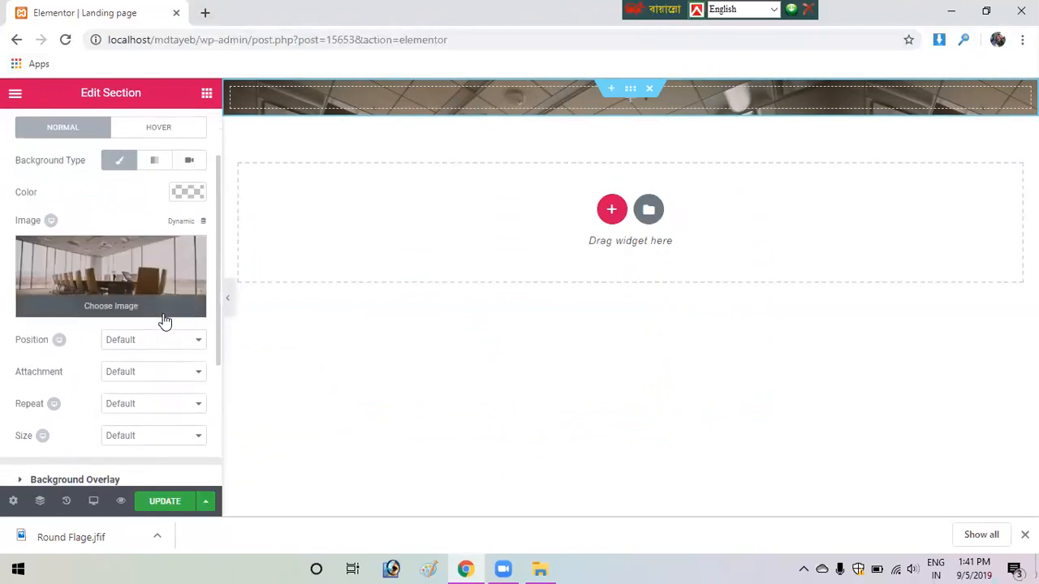
{"action": "scroll", "coordinate": [165, 322], "scroll_direction": "down", "scroll_amount": 2}
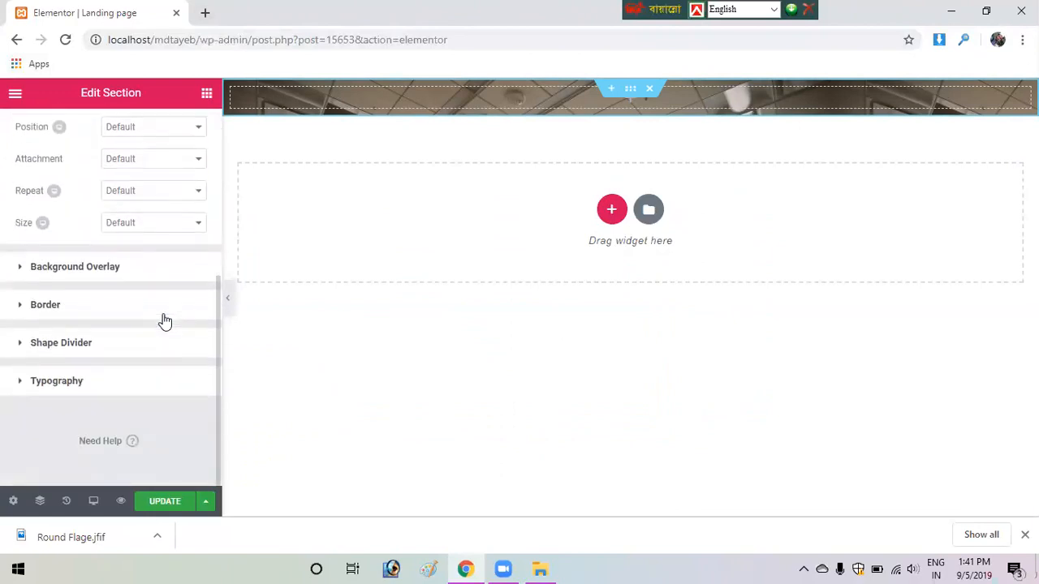
{"action": "left_click", "coordinate": [36, 339]}
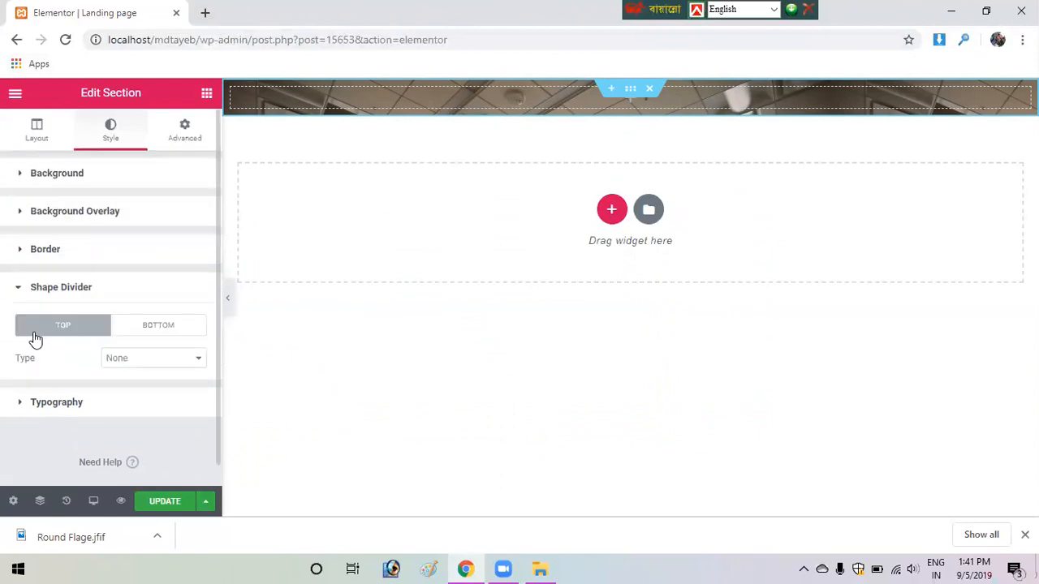
{"action": "left_click", "coordinate": [142, 361]}
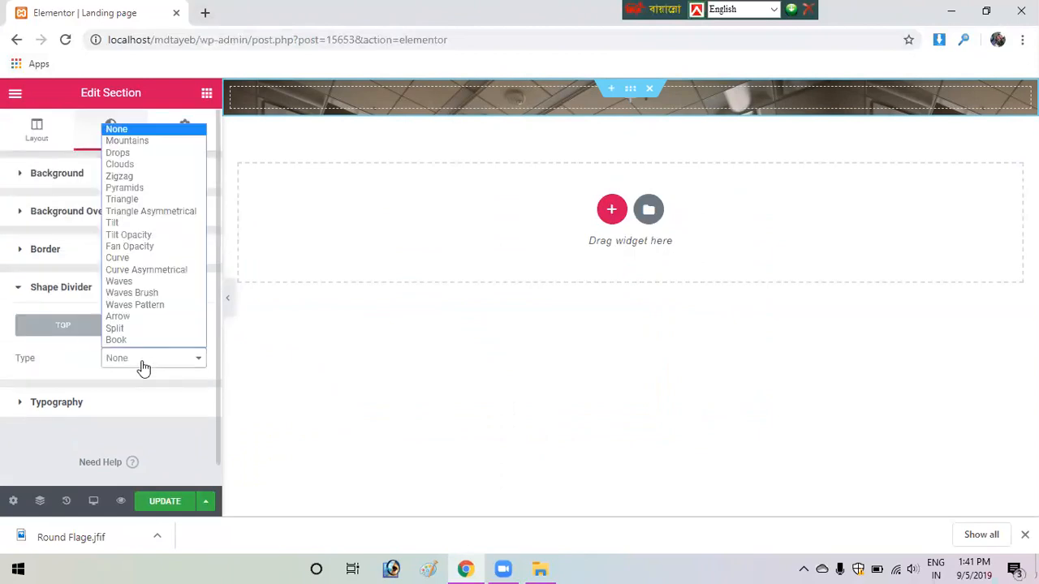
{"action": "left_click", "coordinate": [164, 142]}
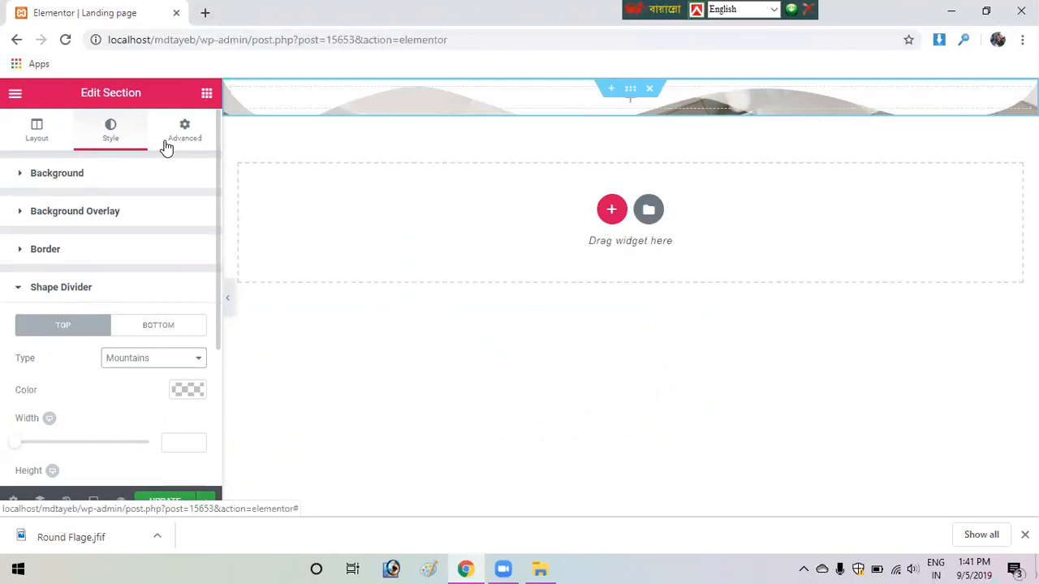
Add an Inner Section to the mountain-divider section and duplicate its first column to make three columns
{"action": "left_click", "coordinate": [207, 101]}
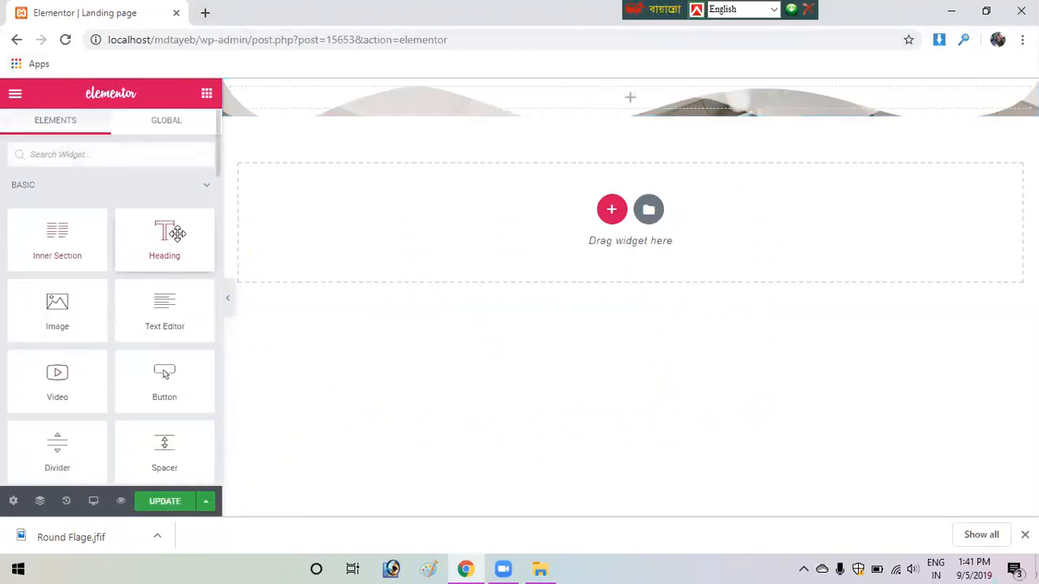
{"action": "left_click_drag", "start_coordinate": [178, 232], "coordinate": [585, 106]}
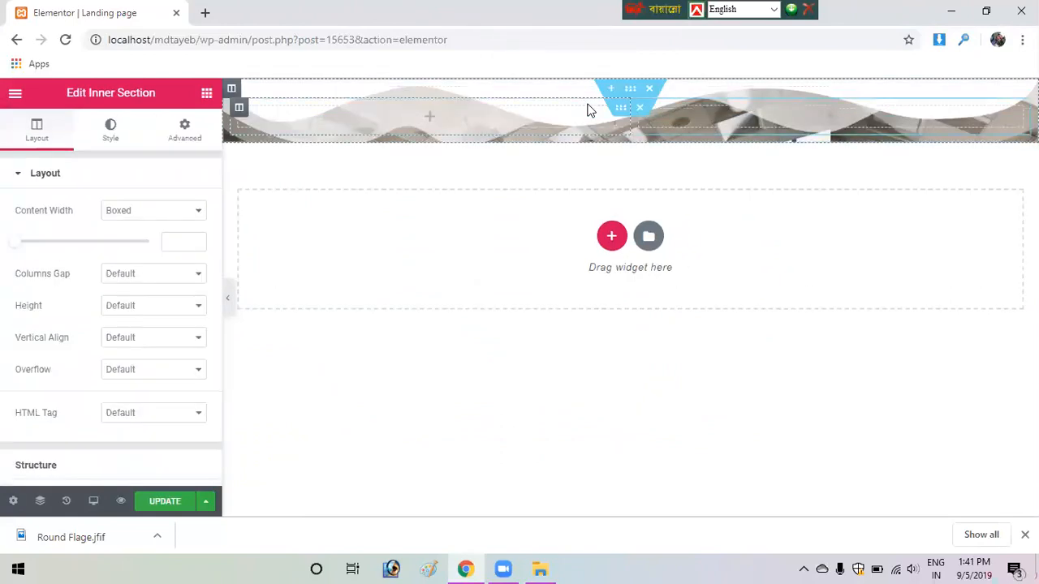
{"action": "right_click", "coordinate": [247, 116]}
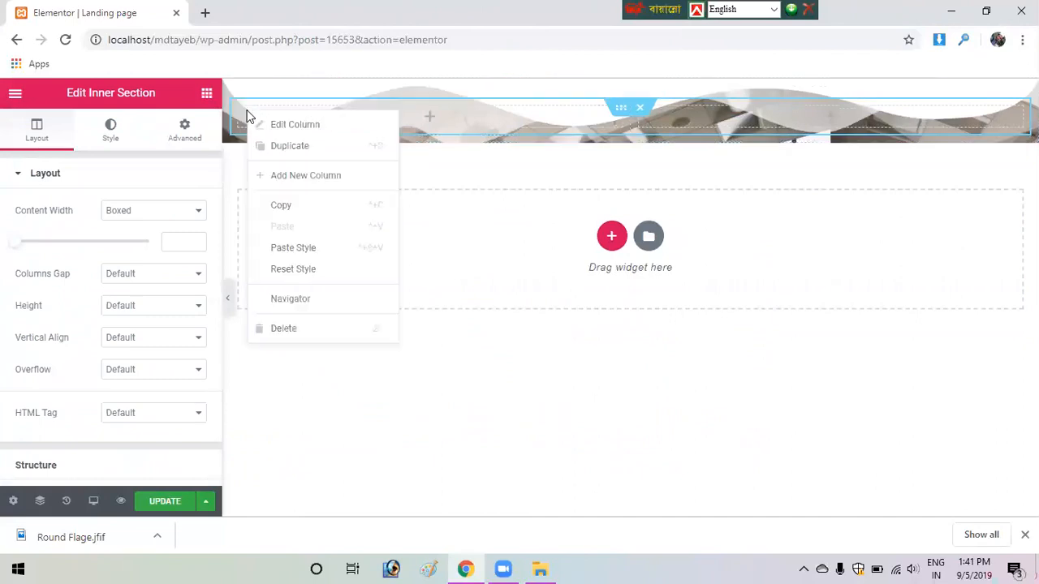
{"action": "left_click", "coordinate": [324, 148]}
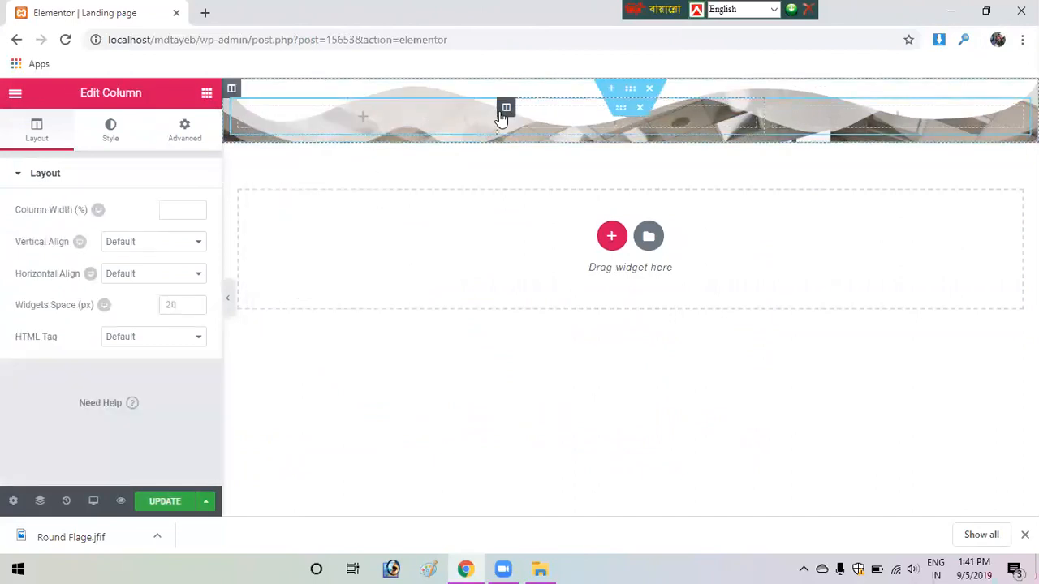
Widen the inner section's middle column on both sides to about 68.78% and add a Heading widget to it
{"action": "left_click_drag", "start_coordinate": [496, 116], "coordinate": [355, 153]}
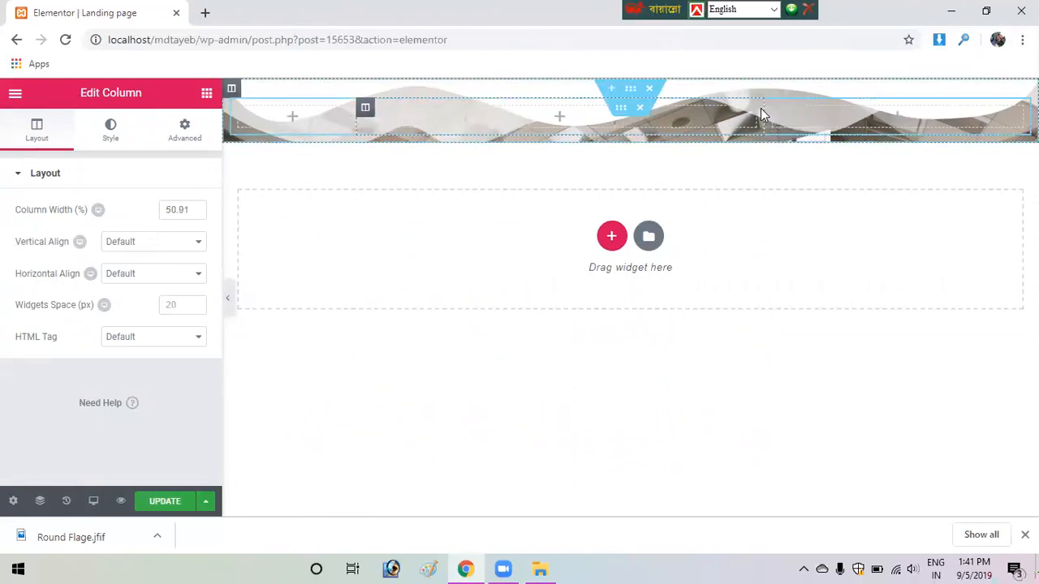
{"action": "left_click_drag", "start_coordinate": [765, 109], "coordinate": [907, 111]}
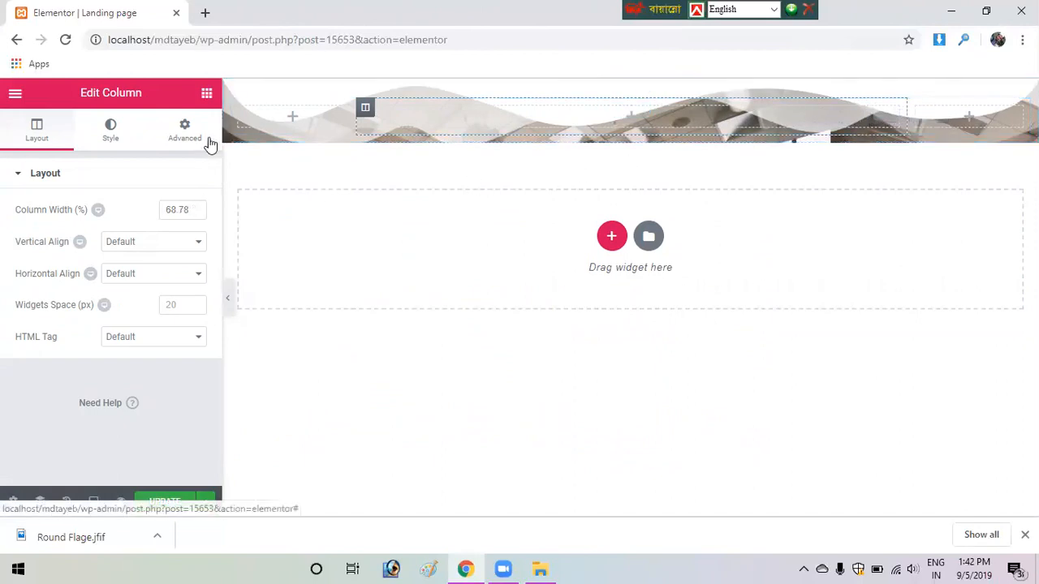
{"action": "left_click", "coordinate": [207, 95]}
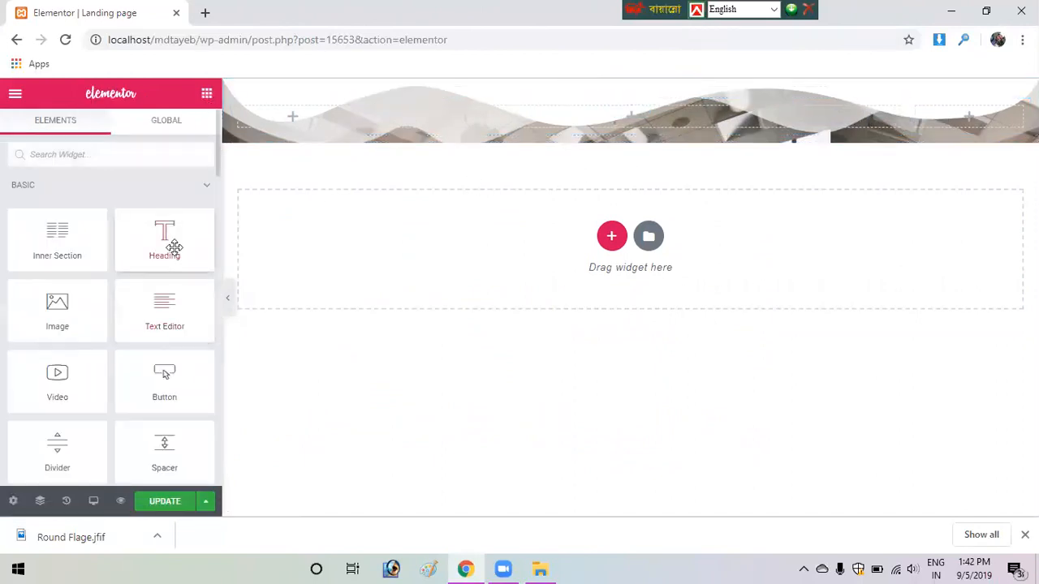
{"action": "left_click_drag", "start_coordinate": [172, 246], "coordinate": [578, 114]}
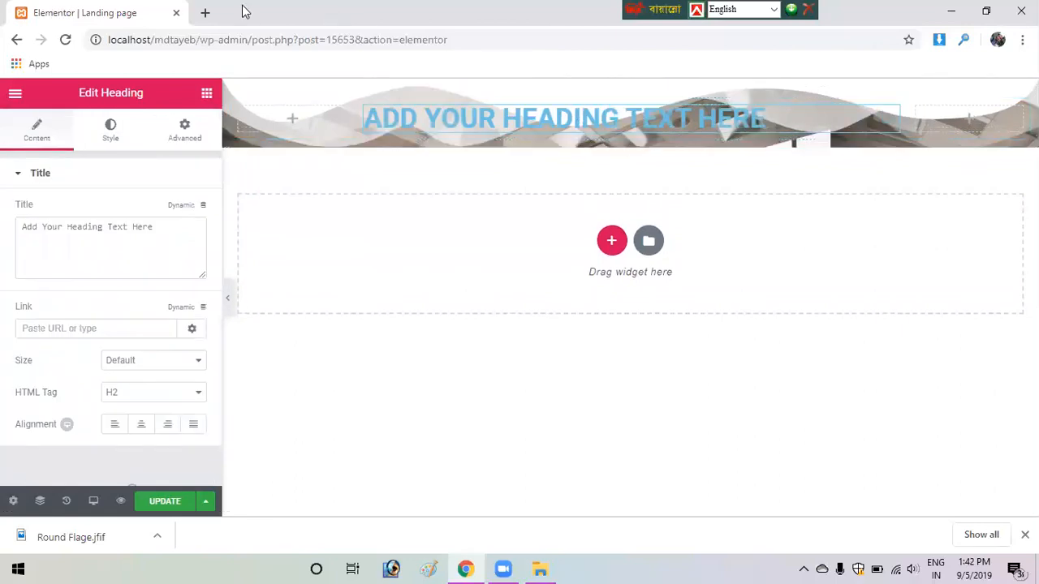
Open lipsum.com in a new browser tab and copy the page title "Lorem Ipsum"
{"action": "left_click", "coordinate": [204, 14]}
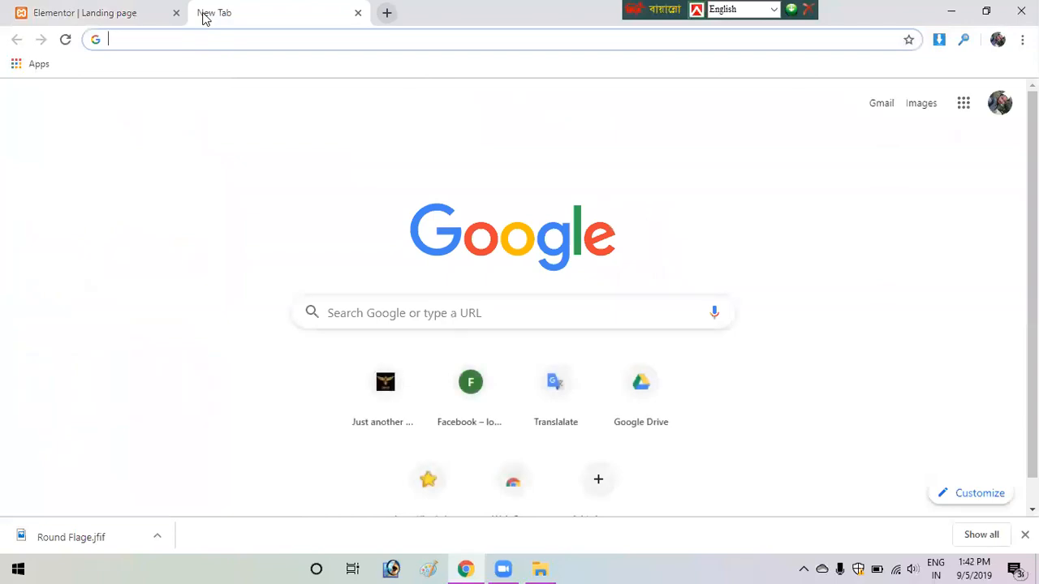
{"action": "type", "text": ":"}
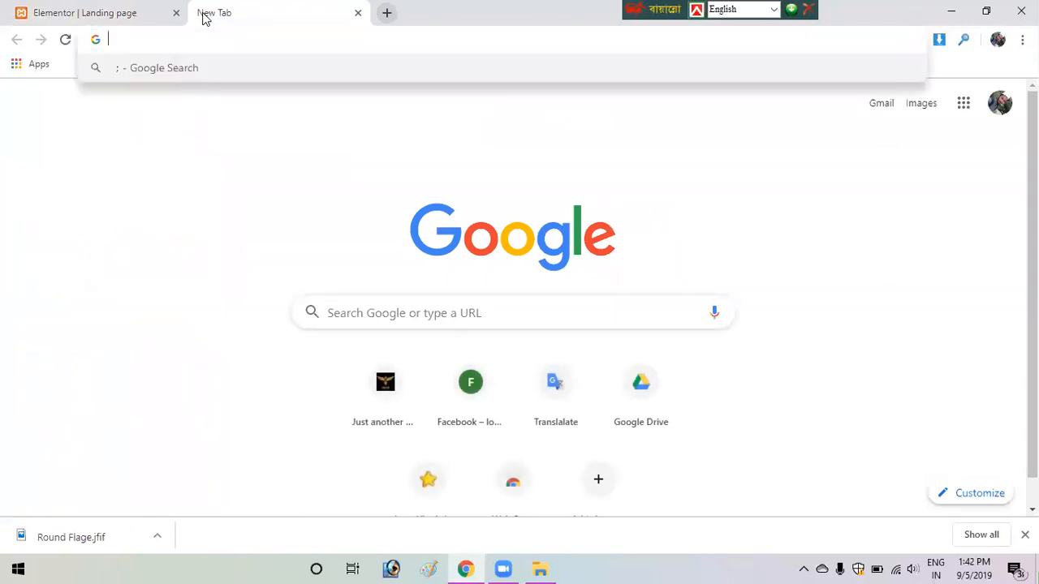
{"action": "key", "text": "BackSpace"}
{"action": "type", "text": "lip"}
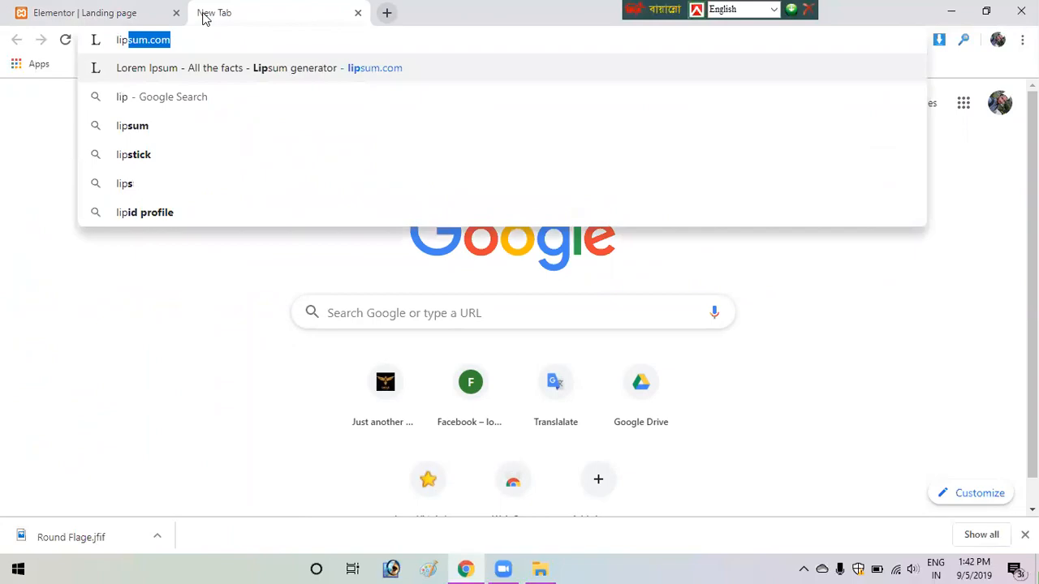
{"action": "key", "text": "Return"}
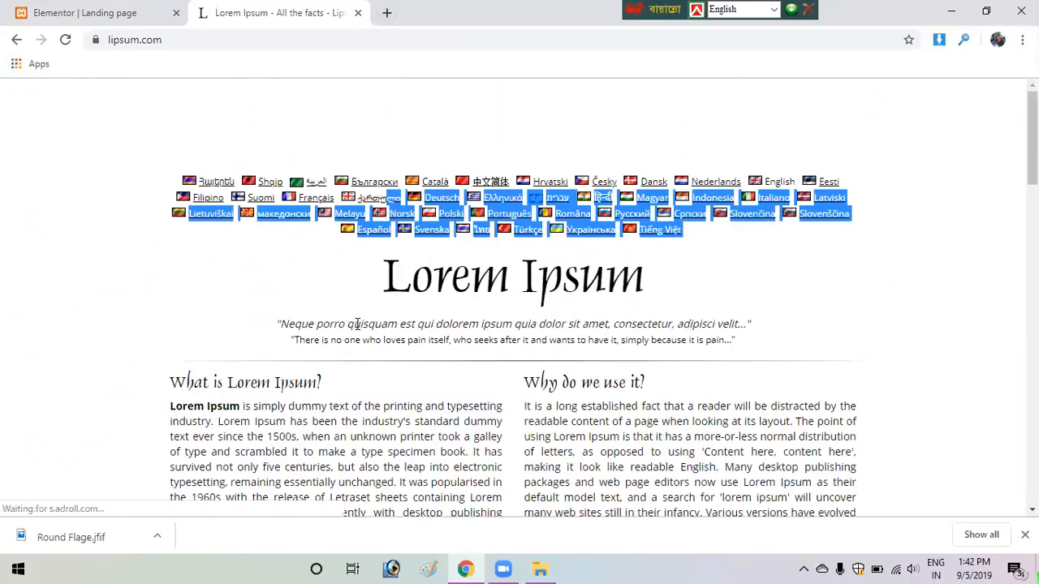
{"action": "left_click_drag", "start_coordinate": [380, 276], "coordinate": [654, 254]}
{"action": "key", "text": "ctrl+c"}
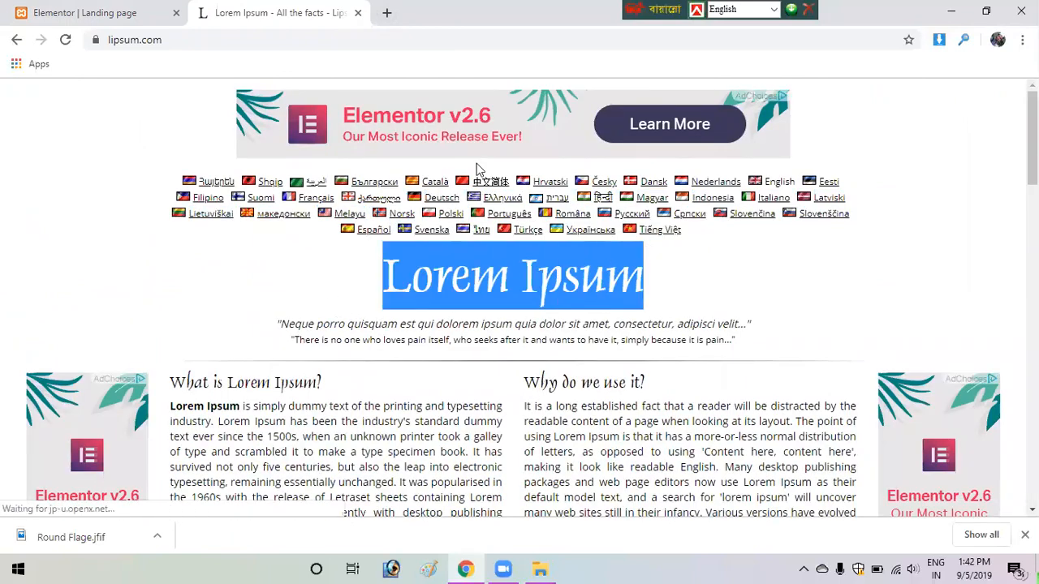
Switch to the Sticky Notes app and skip its account sign-in
{"action": "left_click", "coordinate": [4, 566]}
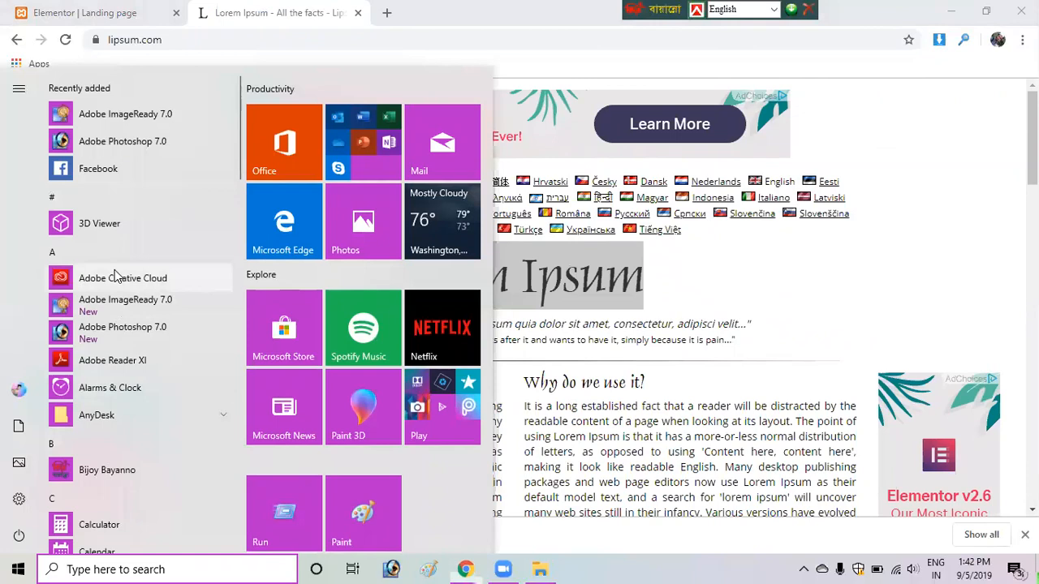
{"action": "type", "text": "s"}
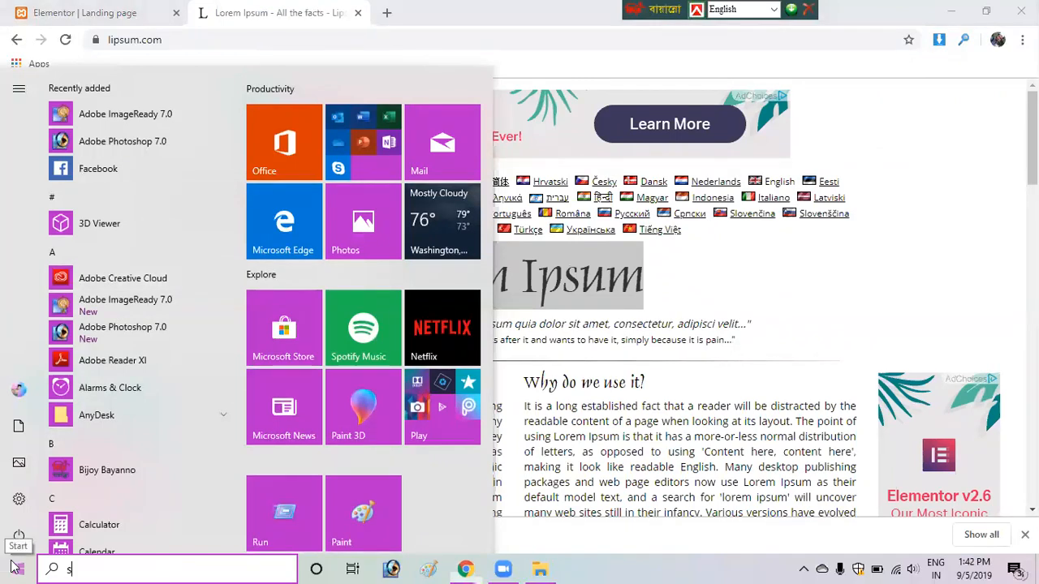
{"action": "type", "text": "ti"}
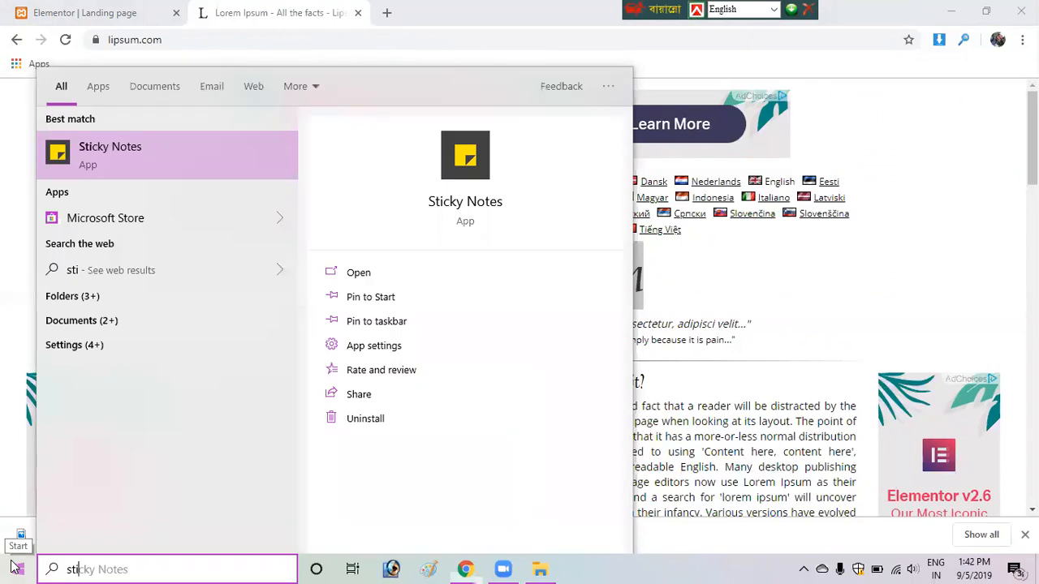
{"action": "left_click", "coordinate": [145, 175]}
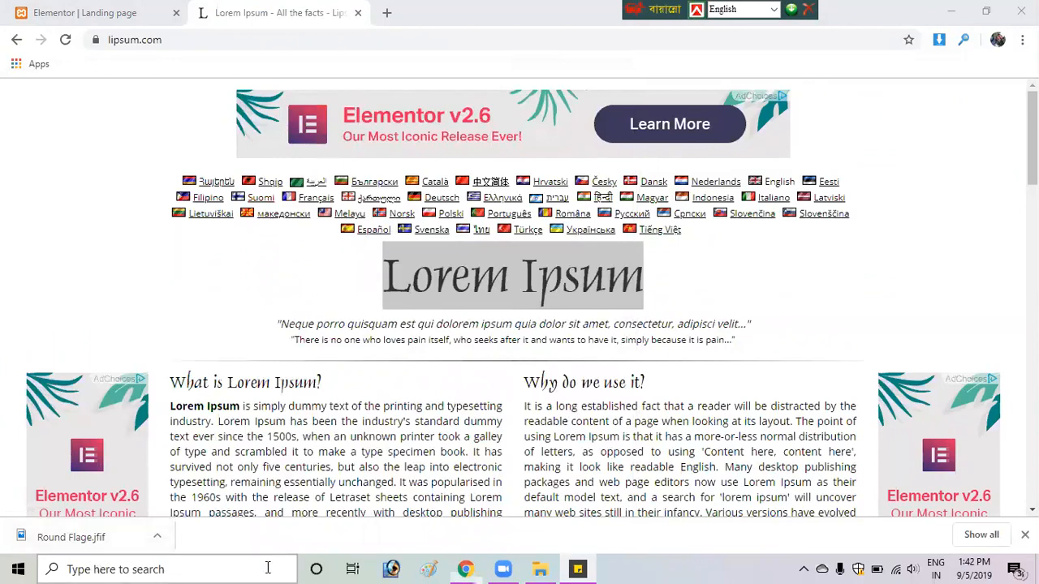
{"action": "left_click", "coordinate": [578, 569]}
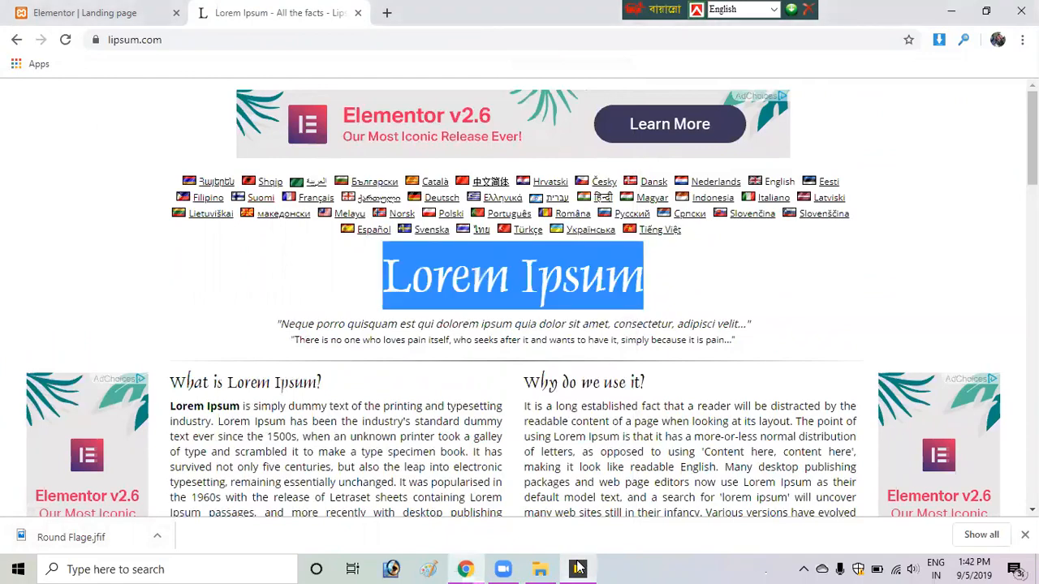
{"action": "left_click", "coordinate": [578, 569]}
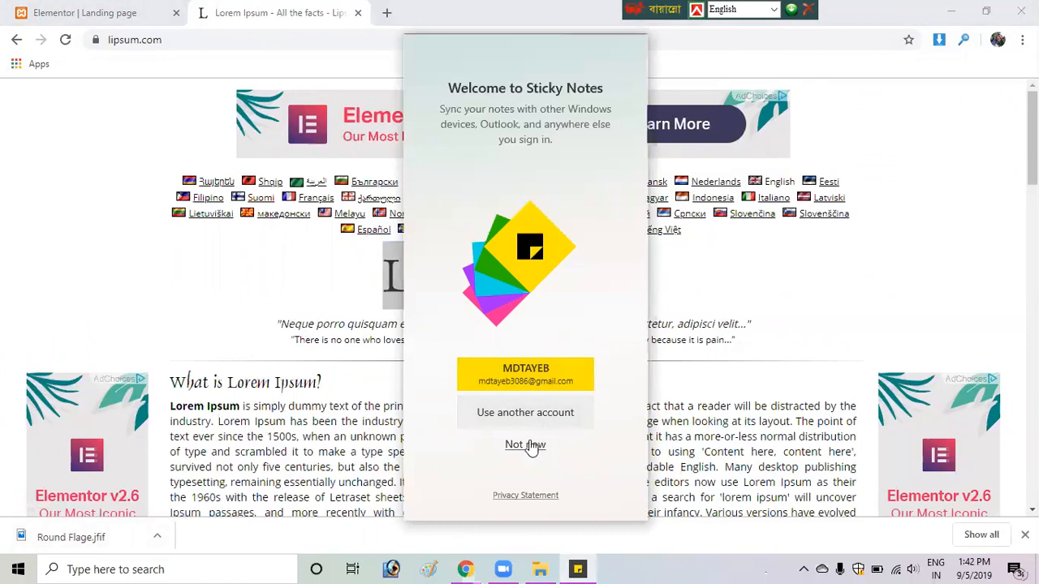
{"action": "left_click", "coordinate": [526, 444]}
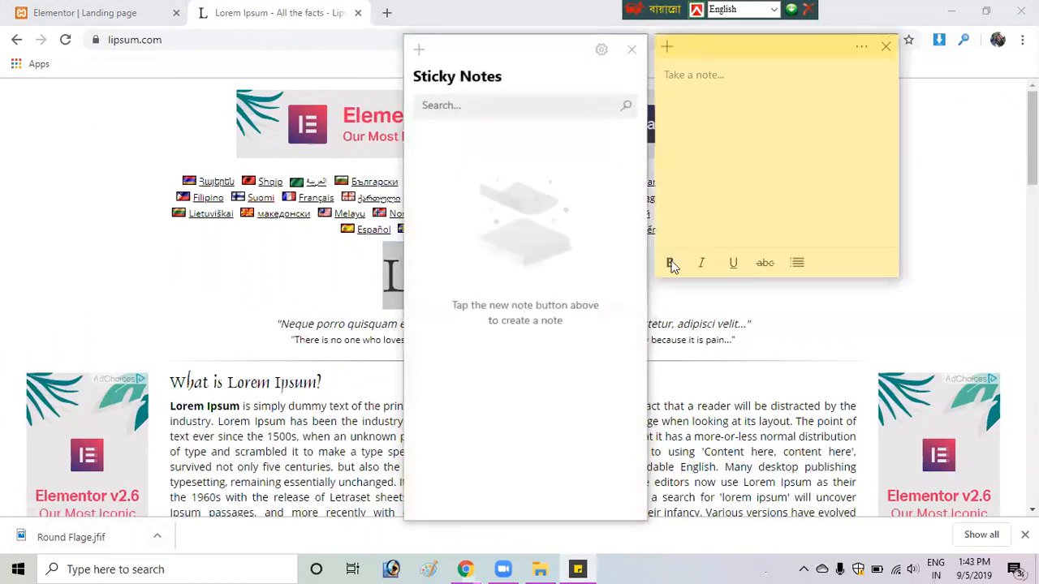
Move the Sticky Notes list window aside and paste the copied "Lorem Ipsum" title into the empty note
{"action": "left_click", "coordinate": [473, 47]}
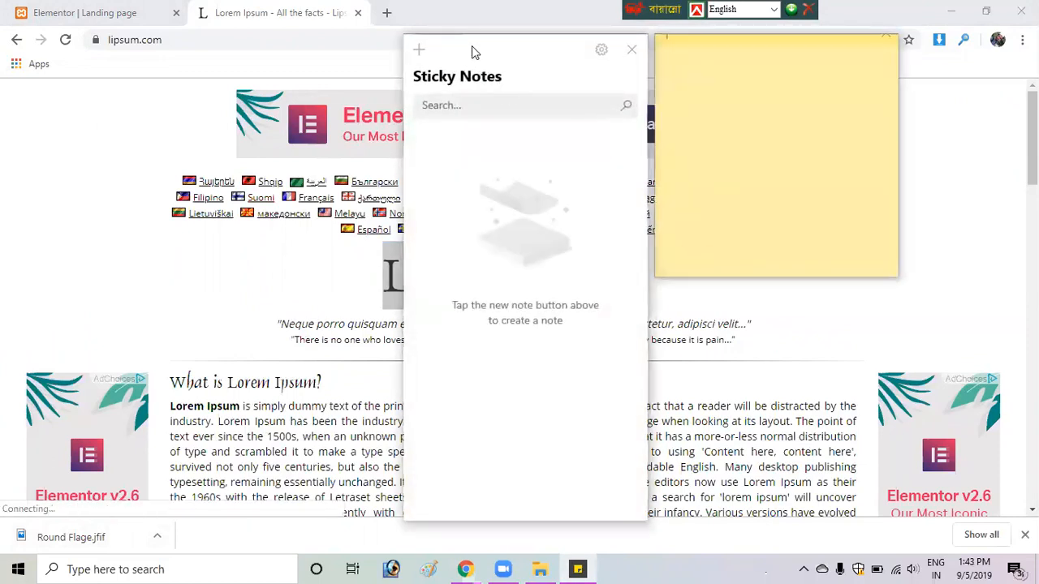
{"action": "left_click_drag", "start_coordinate": [472, 45], "coordinate": [976, 103]}
{"action": "left_click", "coordinate": [771, 82]}
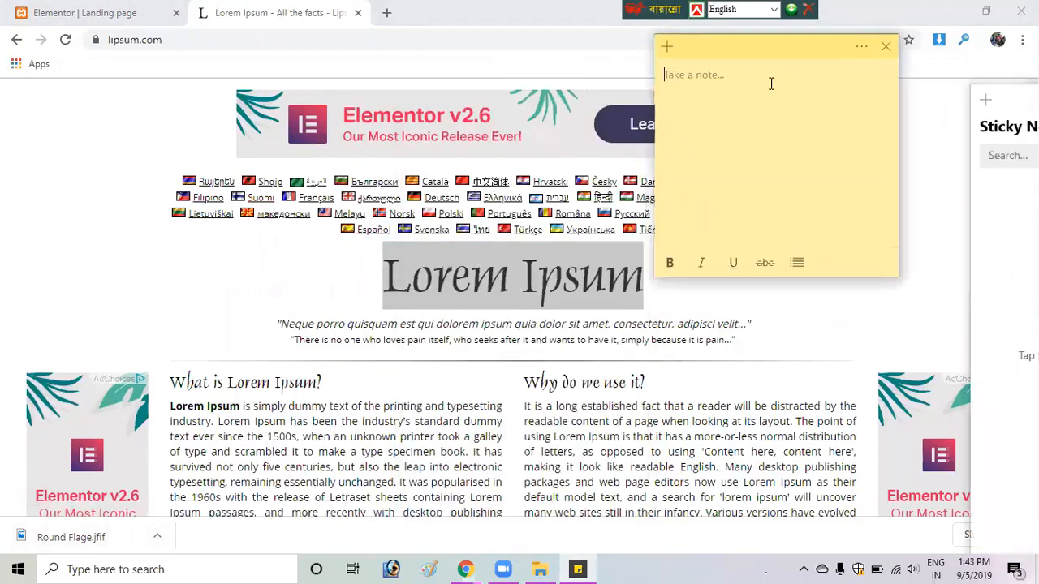
{"action": "key", "text": "ctrl+v"}
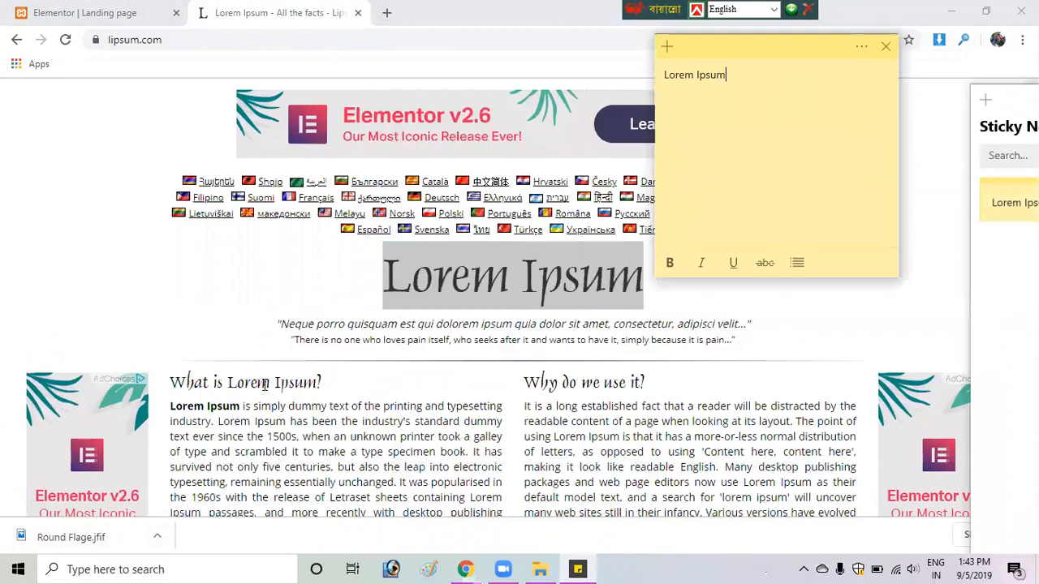
Copy the "What is Lorem Ipsum?" heading and its paragraph from lipsum.com into the note, after the title
{"action": "left_click", "coordinate": [268, 430]}
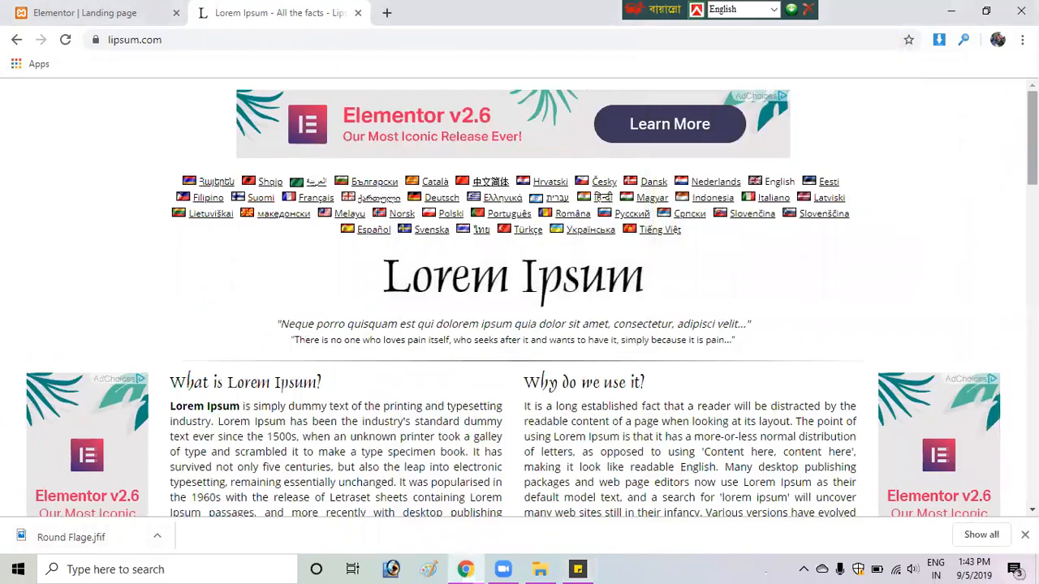
{"action": "scroll", "coordinate": [593, 343], "scroll_direction": "down", "scroll_amount": 4}
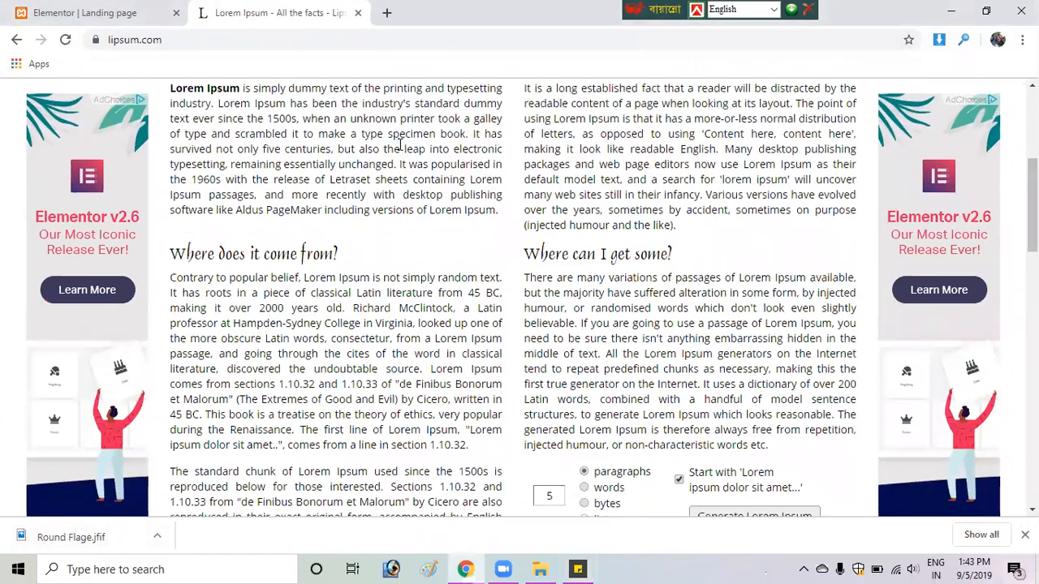
{"action": "left_click_drag", "start_coordinate": [498, 209], "coordinate": [173, 380]}
{"action": "key", "text": "ctrl+c"}
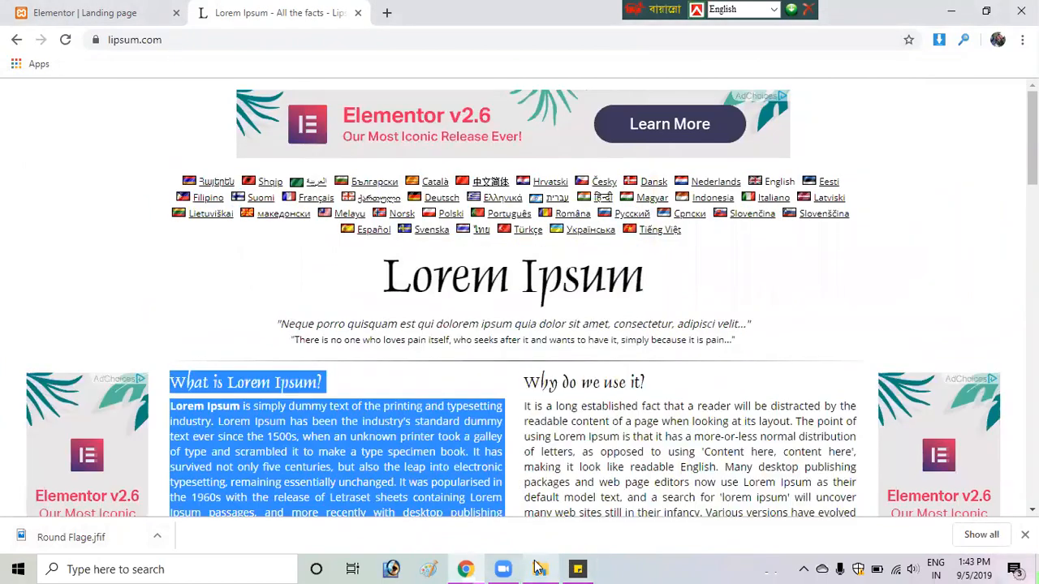
{"action": "left_click", "coordinate": [577, 569]}
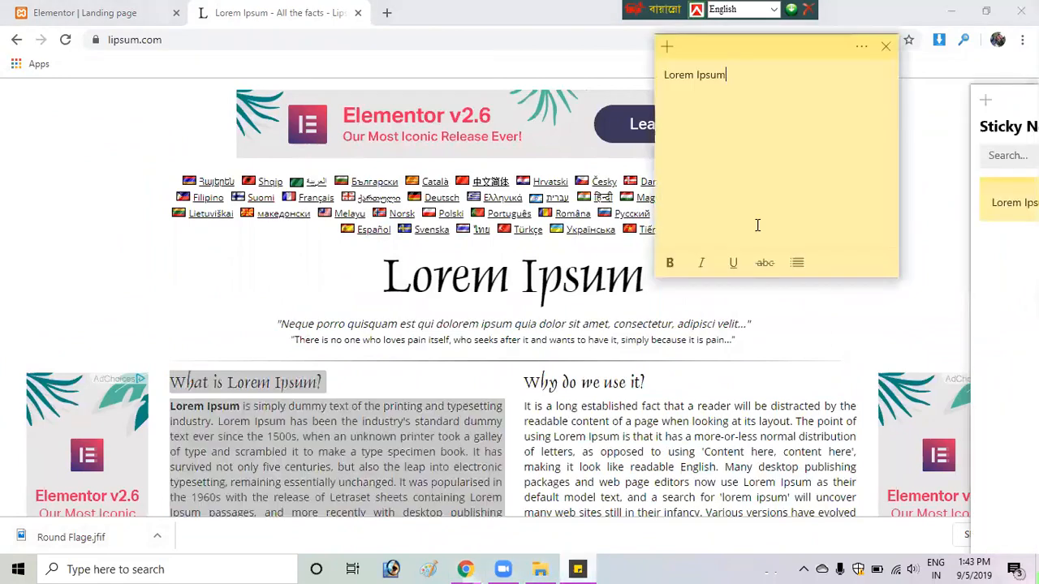
{"action": "key", "text": "ctrl+v"}
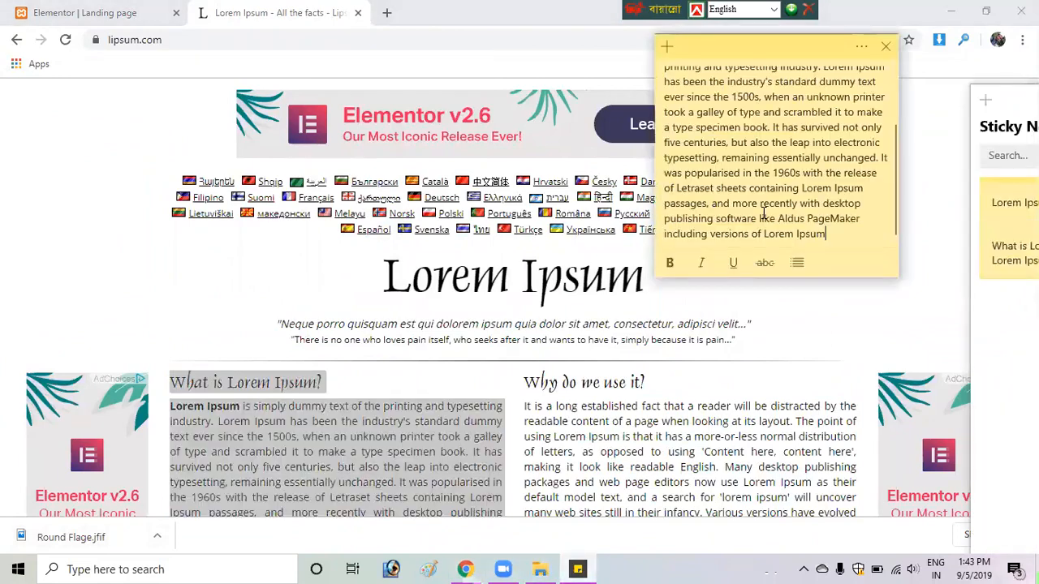
Select only the "Lorem Ipsum" title in the note's first line and copy it
{"action": "key", "text": "Up"}
{"action": "key", "text": "Up"}
{"action": "key", "text": "Up"}
{"action": "key", "text": "Up"}
{"action": "key", "text": "Up"}
{"action": "key", "text": "Up"}
{"action": "key", "text": "Up"}
{"action": "key", "text": "Up"}
{"action": "key", "text": "Up"}
{"action": "key", "text": "Up"}
{"action": "key", "text": "Up"}
{"action": "key", "text": "Up"}
{"action": "key", "text": "Up"}
{"action": "key", "text": "Up"}
{"action": "key", "text": "Up"}
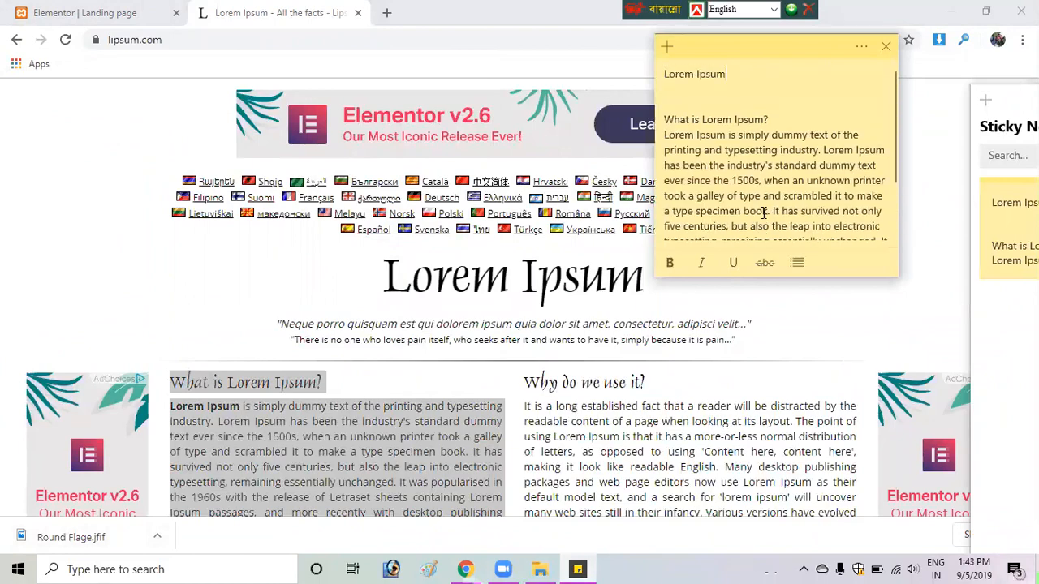
{"action": "left_click", "coordinate": [763, 213], "text": "shift"}
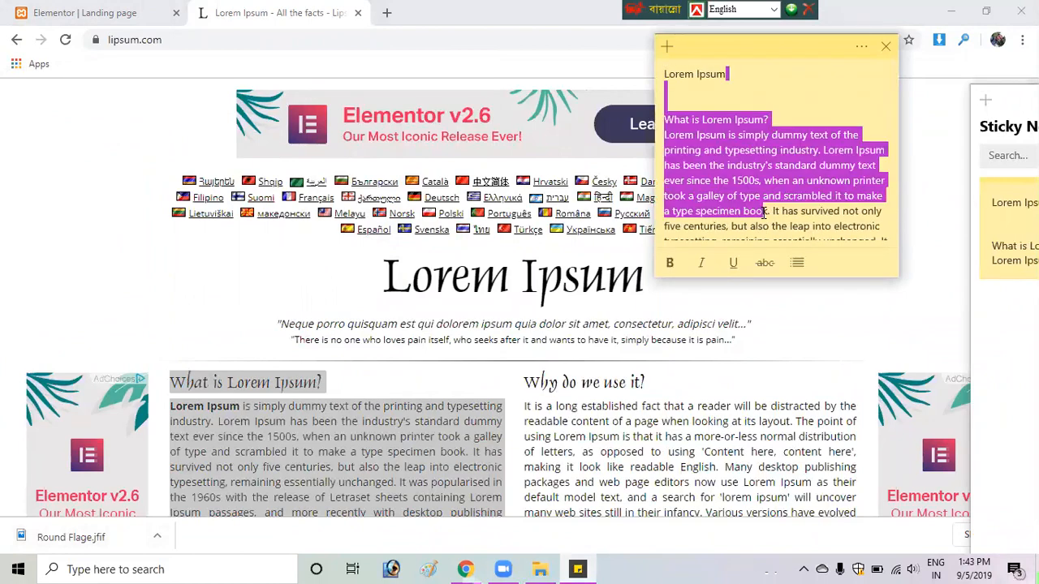
{"action": "left_click", "coordinate": [768, 70]}
{"action": "key", "text": "shift+Left"}
{"action": "key", "text": "shift+Left"}
{"action": "key", "text": "shift+Left"}
{"action": "key", "text": "shift+Left"}
{"action": "key", "text": "shift+Left"}
{"action": "key", "text": "shift+Left"}
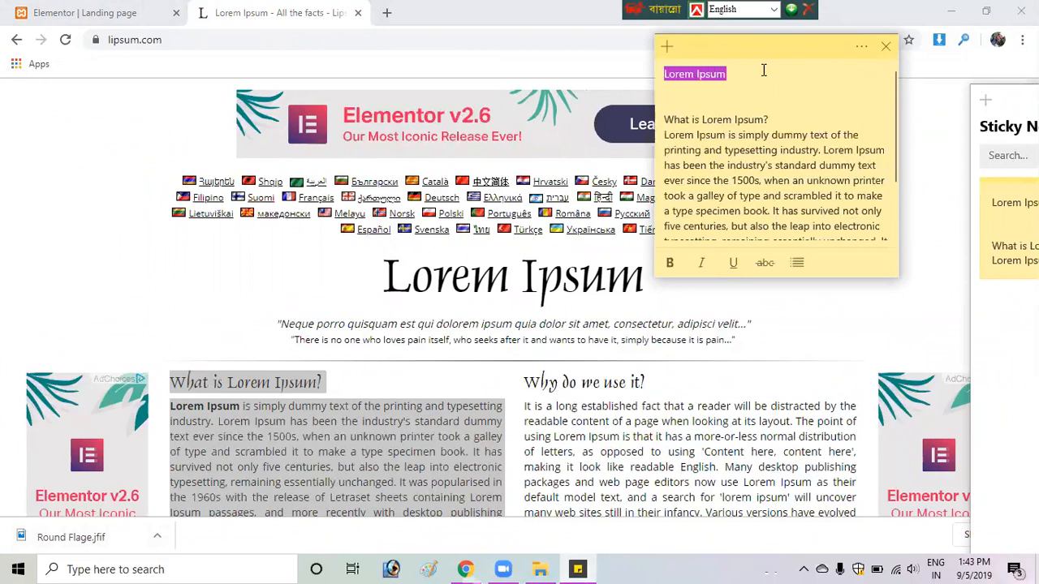
{"action": "right_click", "coordinate": [712, 89]}
{"action": "left_click", "coordinate": [700, 148]}
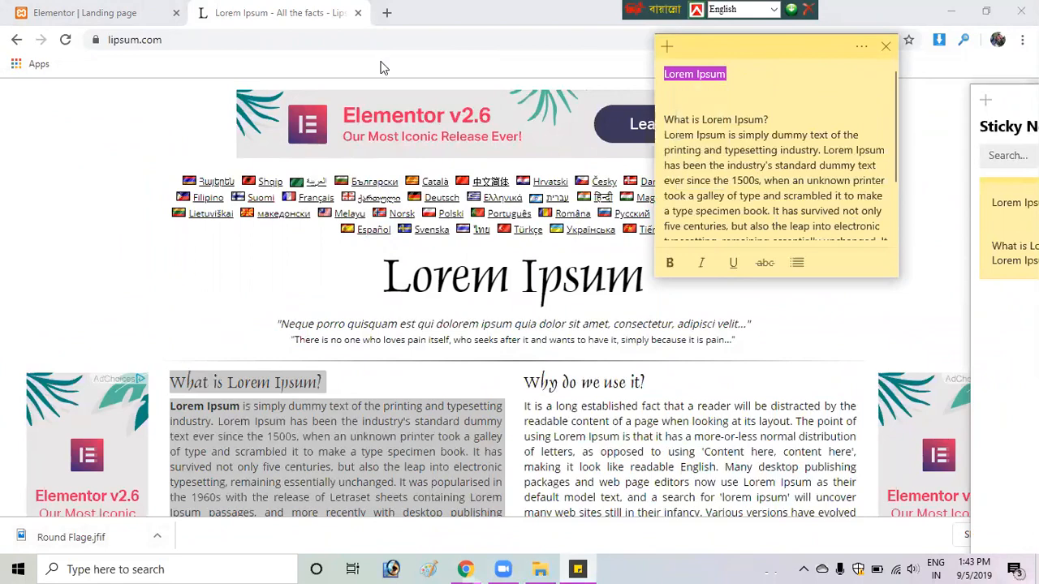
Return to the Elementor page and replace the heading's placeholder text with the copied "Lorem Ipsum"
{"action": "left_click", "coordinate": [108, 8]}
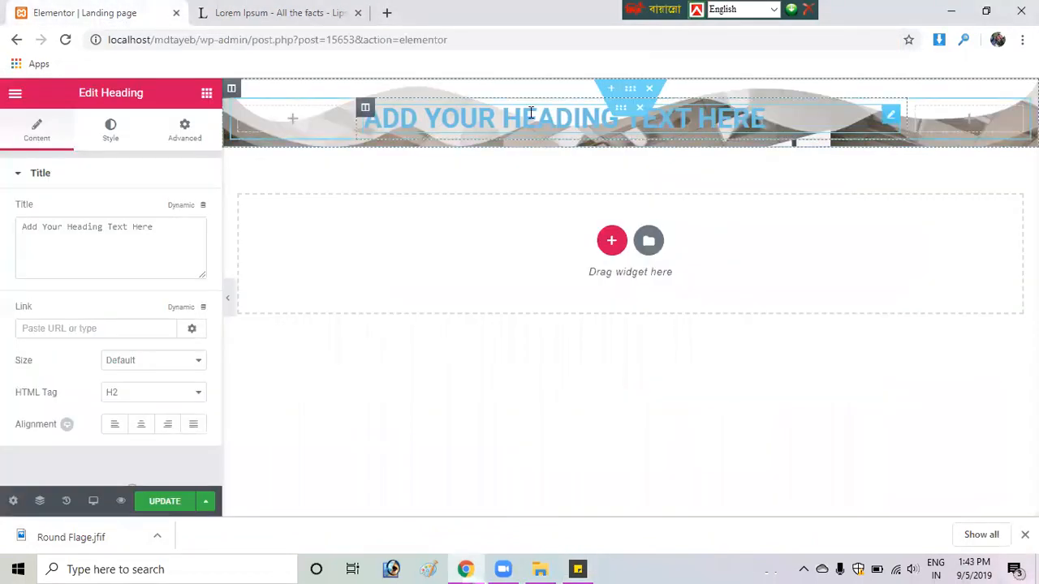
{"action": "triple_click", "coordinate": [531, 114]}
{"action": "key", "text": "ctrl+v"}
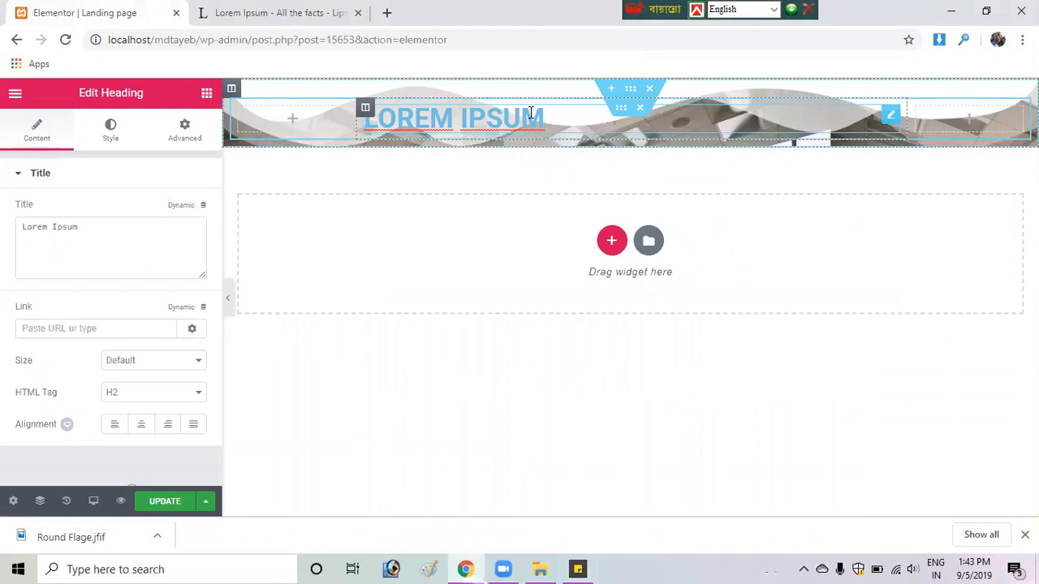
{"action": "triple_click", "coordinate": [471, 117]}
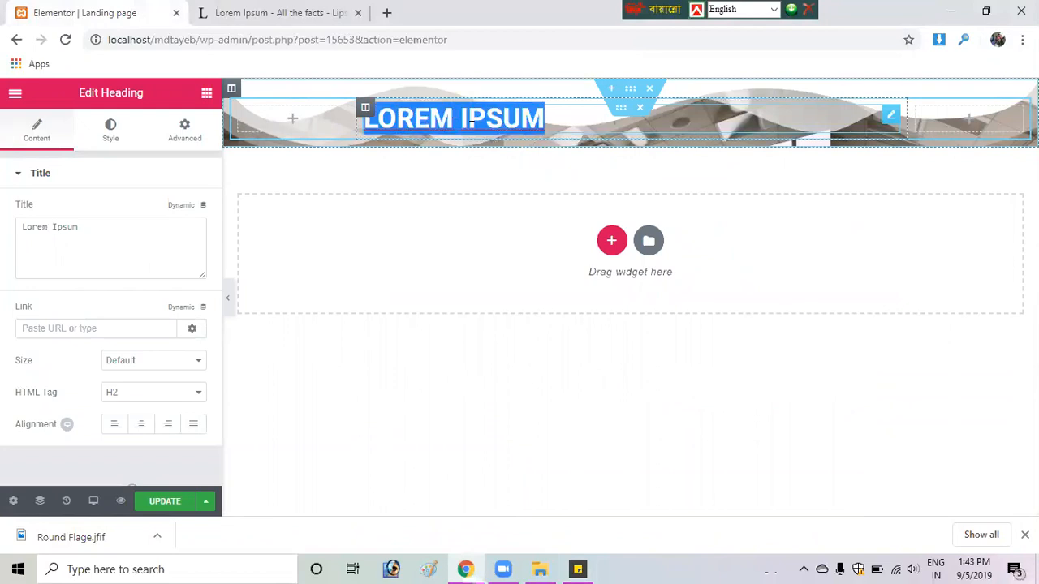
Center the Lorem Ipsum heading and add a Text Editor widget directly beneath it in the middle column
{"action": "left_click", "coordinate": [142, 424]}
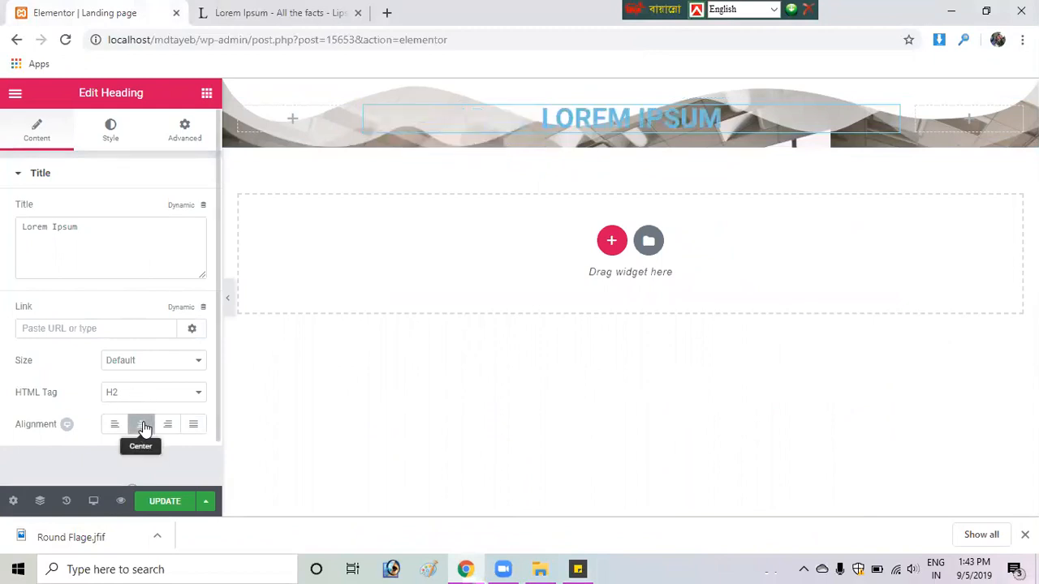
{"action": "left_click", "coordinate": [106, 138]}
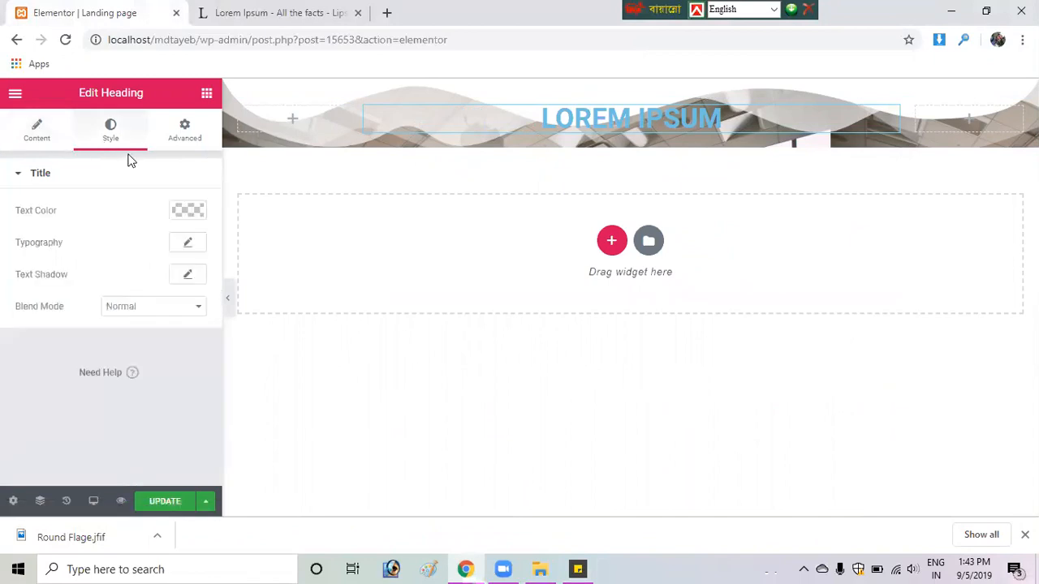
{"action": "left_click", "coordinate": [207, 95]}
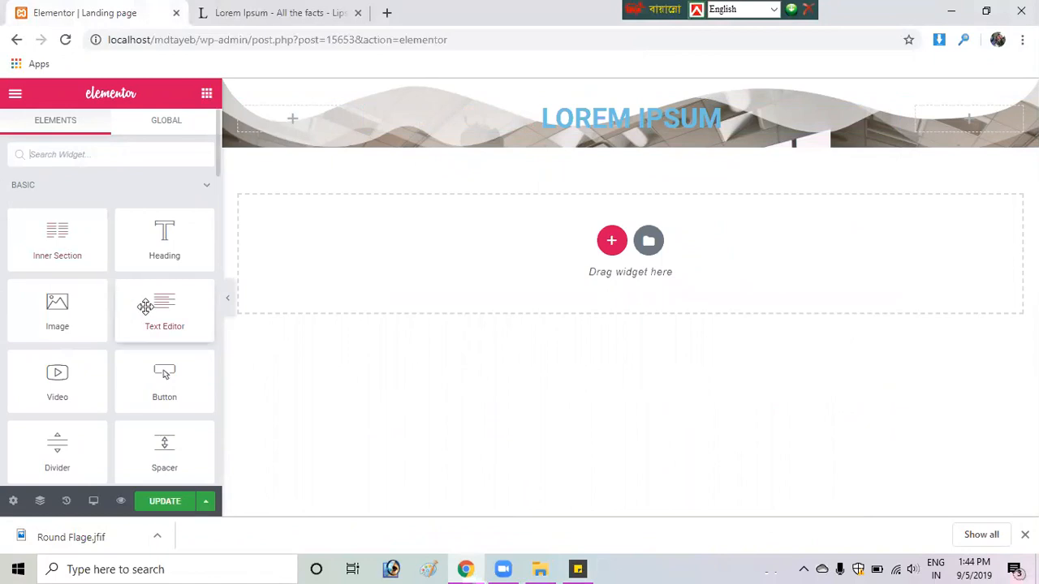
{"action": "left_click_drag", "start_coordinate": [148, 309], "coordinate": [580, 123]}
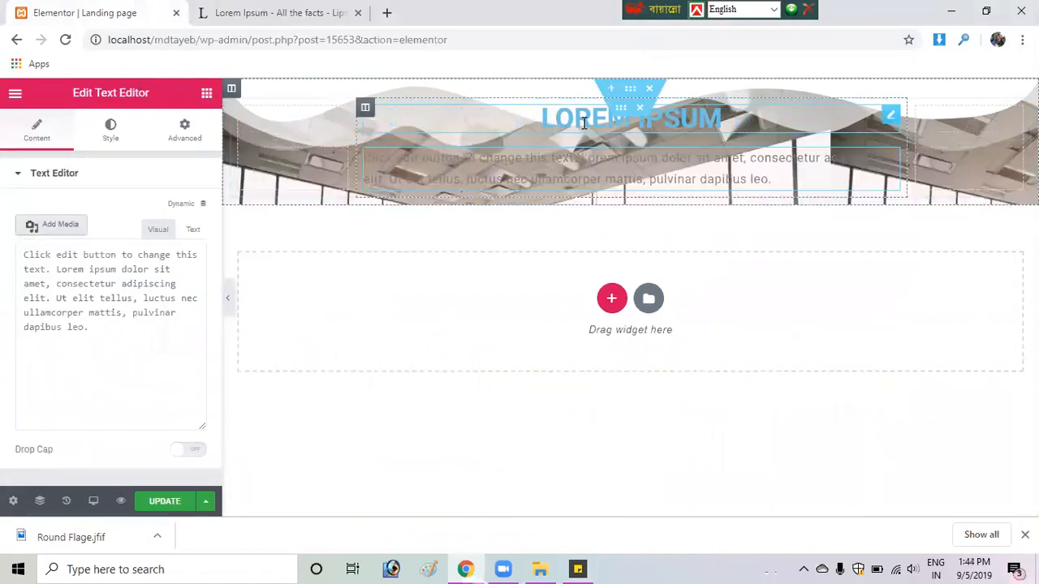
Copy the two quotation lines beneath the large Lorem Ipsum title on lipsum.com
{"action": "left_click", "coordinate": [294, 8]}
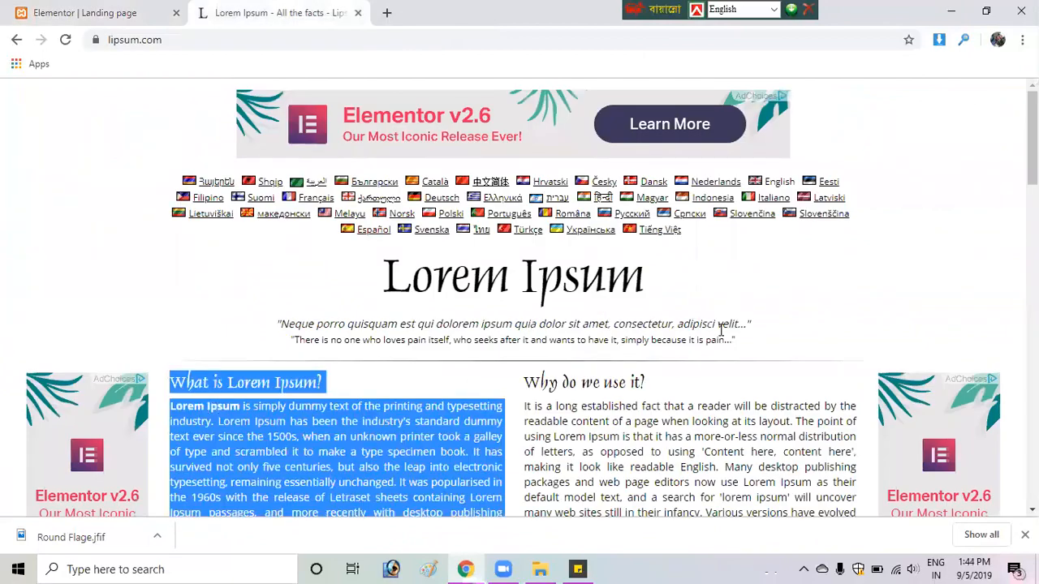
{"action": "left_click_drag", "start_coordinate": [738, 346], "coordinate": [278, 324]}
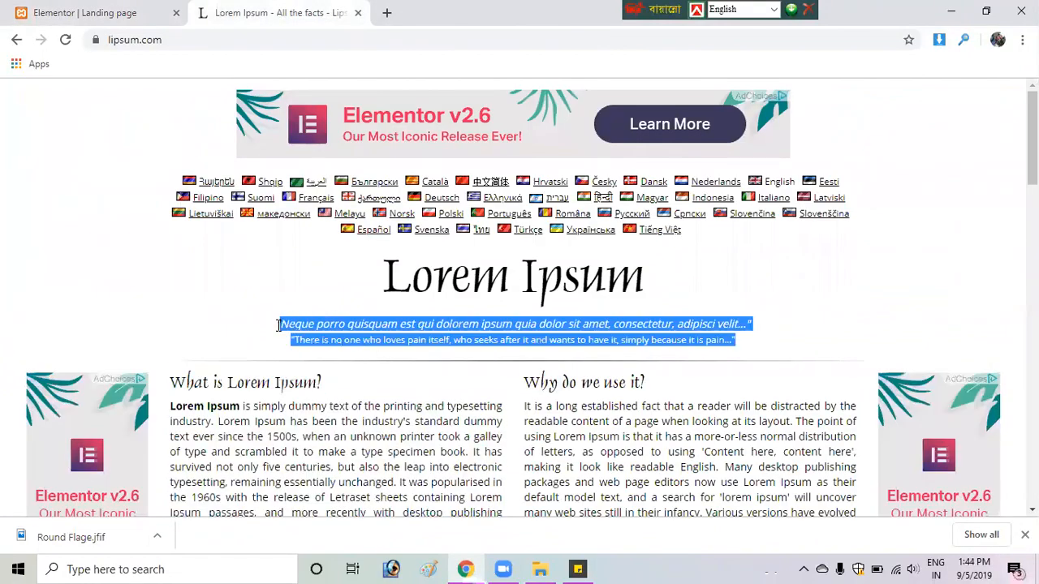
{"action": "left_click", "coordinate": [112, 122]}
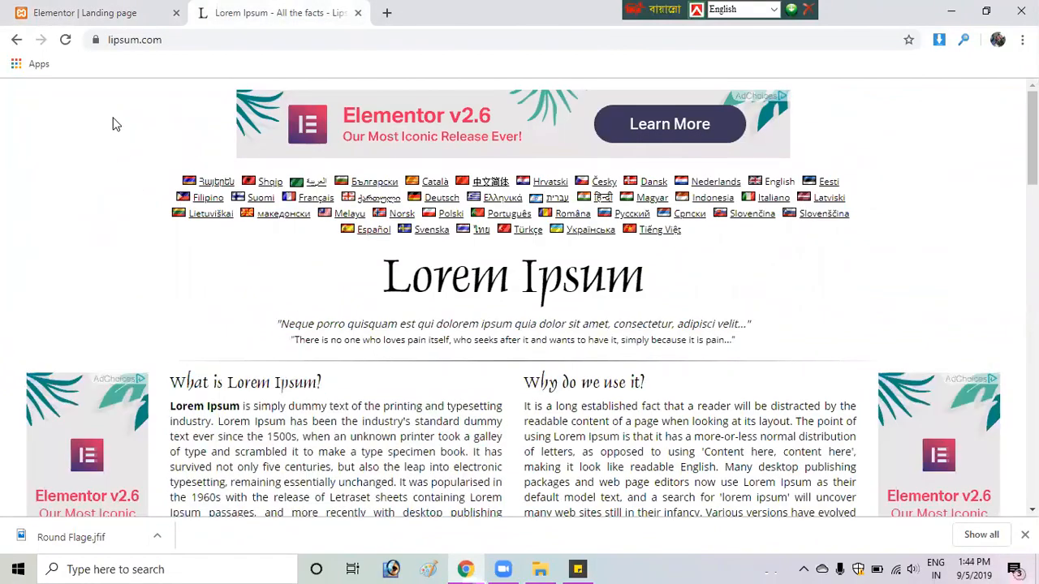
Open the sticky note and paste the copied quotations on new lines between the title and the "What is Lorem Ipsum?" heading
{"action": "left_click", "coordinate": [49, 10]}
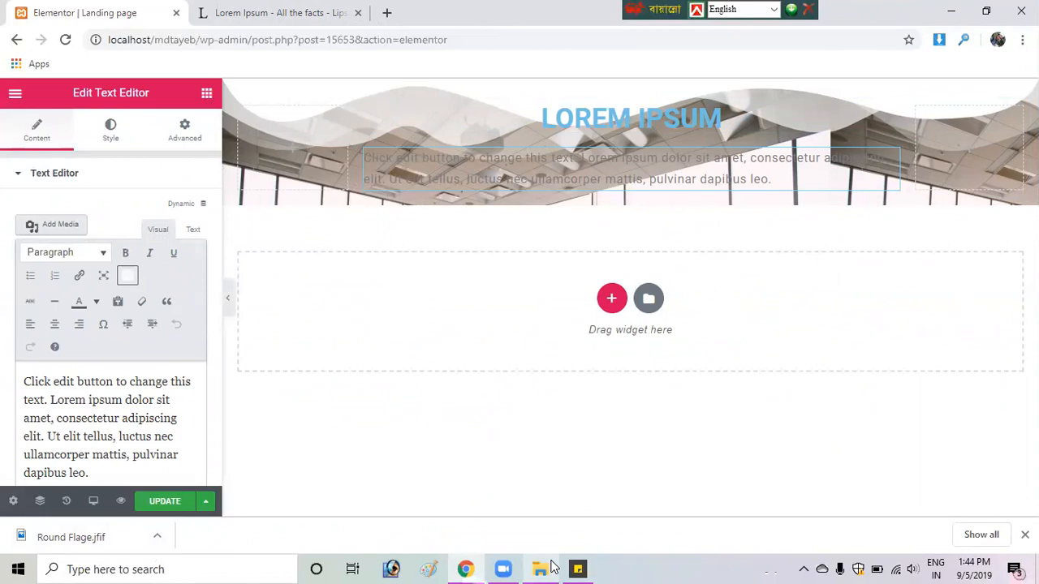
{"action": "left_click", "coordinate": [577, 570]}
{"action": "left_click", "coordinate": [748, 104]}
{"action": "key", "text": "Return"}
{"action": "key", "text": "Return"}
{"action": "key", "text": "Return"}
{"action": "key", "text": "Return"}
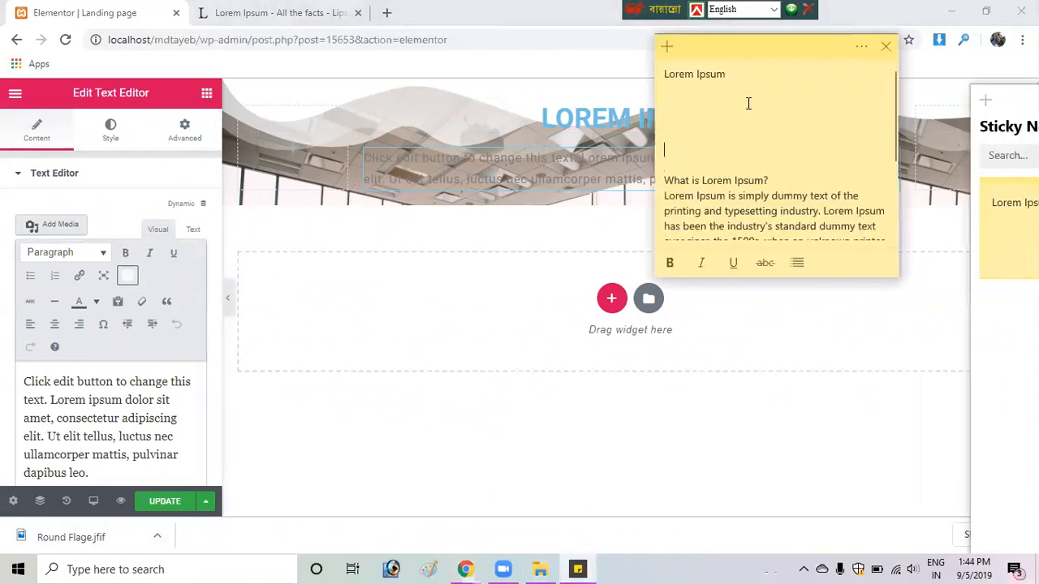
{"action": "key", "text": "ctrl+v"}
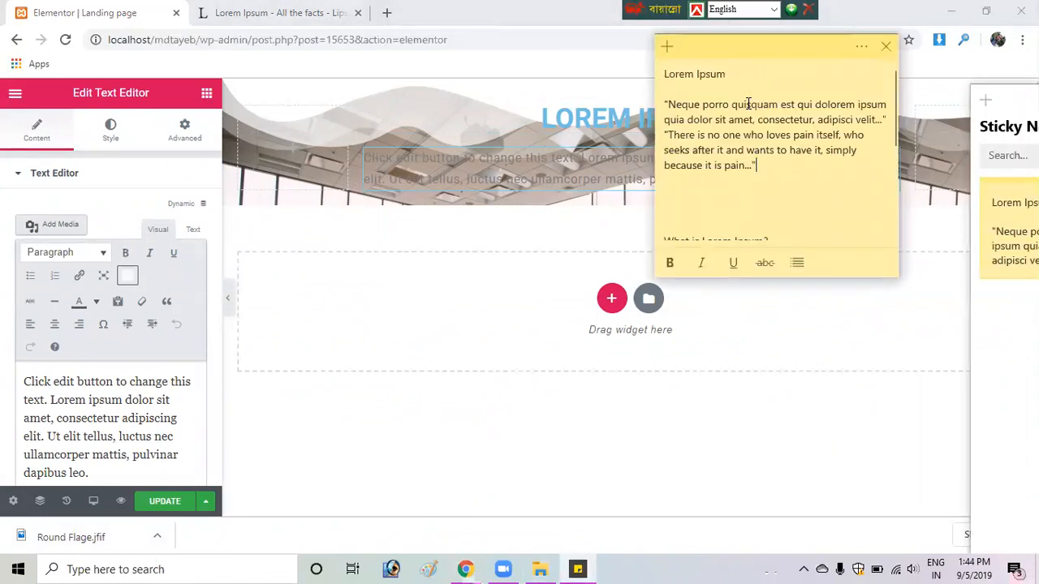
Replace the text widget's placeholder with the two quotations copied from the sticky note, and center-align them
{"action": "left_click_drag", "start_coordinate": [667, 104], "coordinate": [756, 165]}
{"action": "key", "text": "ctrl+c"}
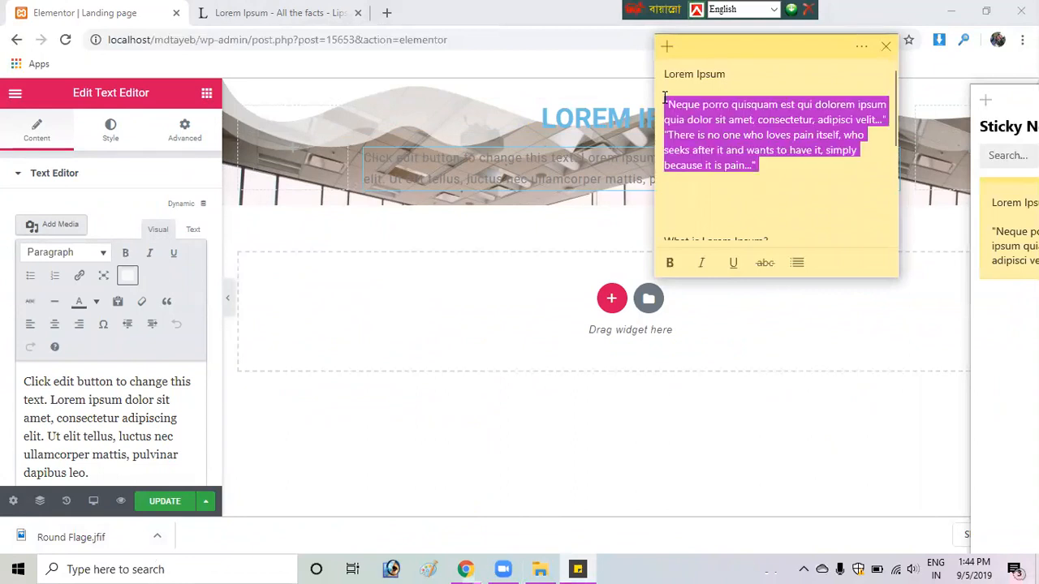
{"action": "left_click", "coordinate": [116, 436]}
{"action": "key", "text": "ctrl+a"}
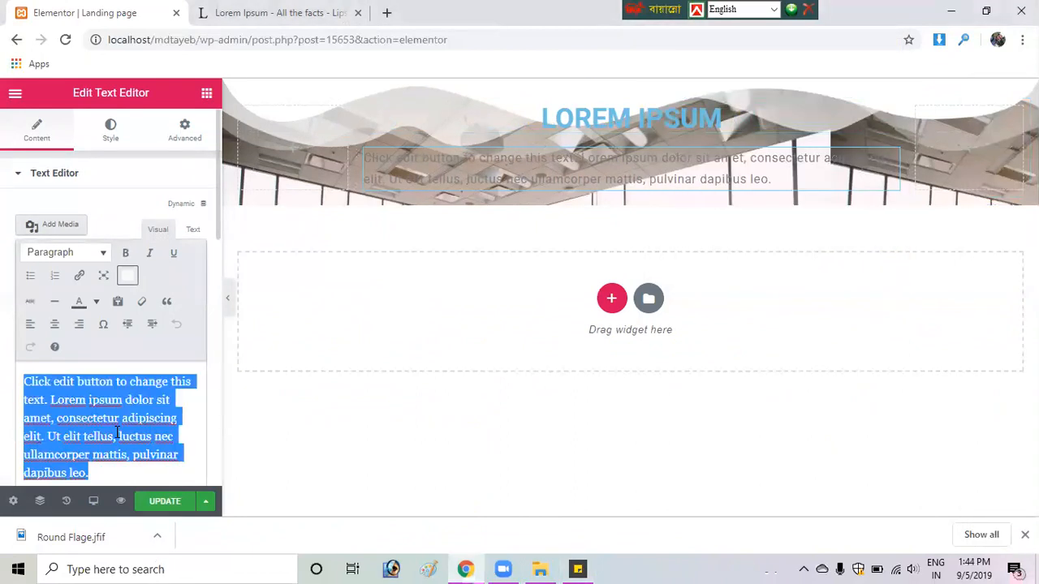
{"action": "key", "text": "ctrl+v"}
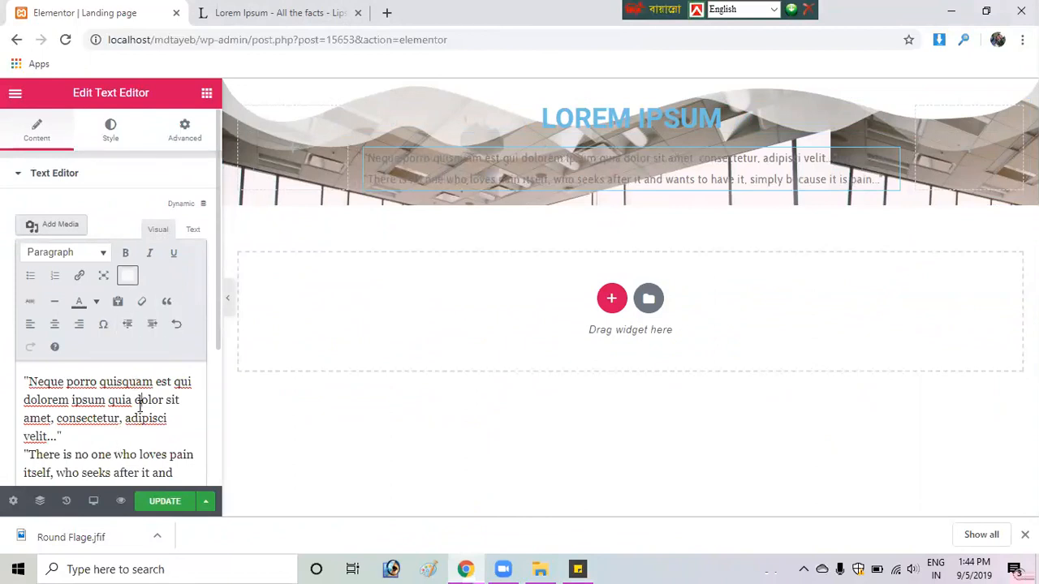
{"action": "key", "text": "ctrl+a"}
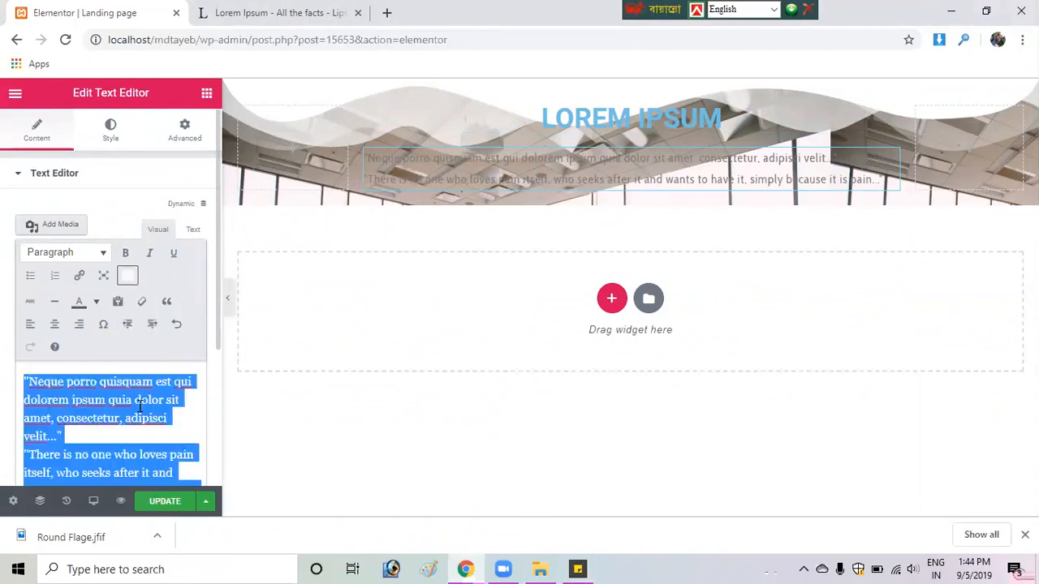
{"action": "left_click", "coordinate": [55, 326]}
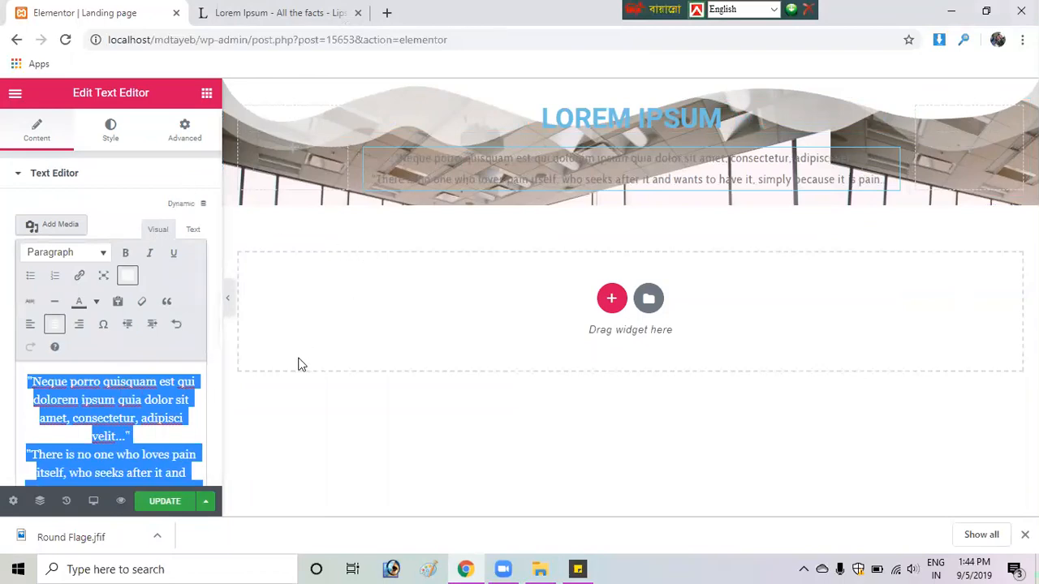
Add a Button widget below the quotation text in the middle column
{"action": "left_click", "coordinate": [289, 7]}
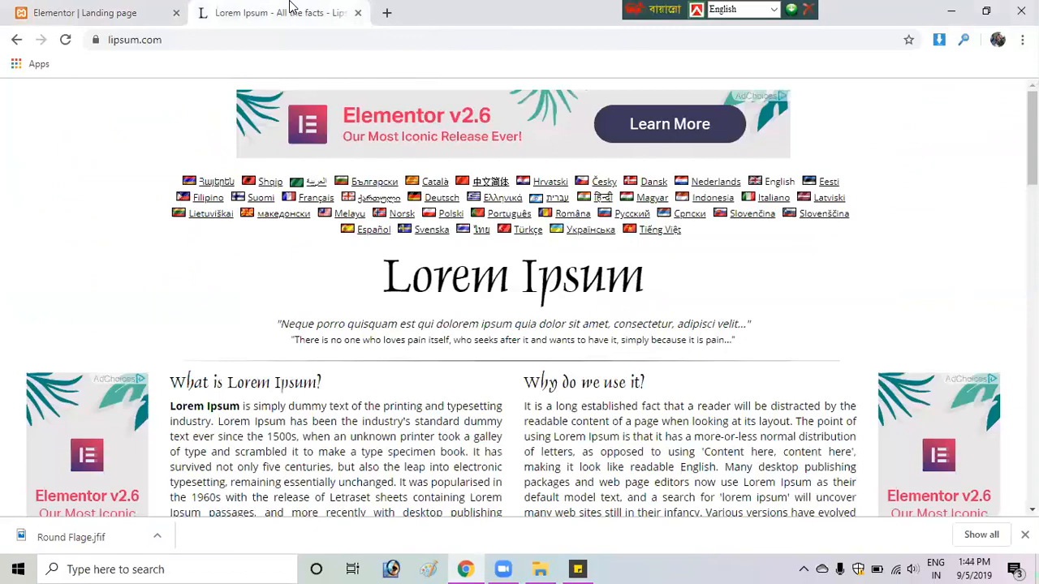
{"action": "left_click", "coordinate": [88, 11]}
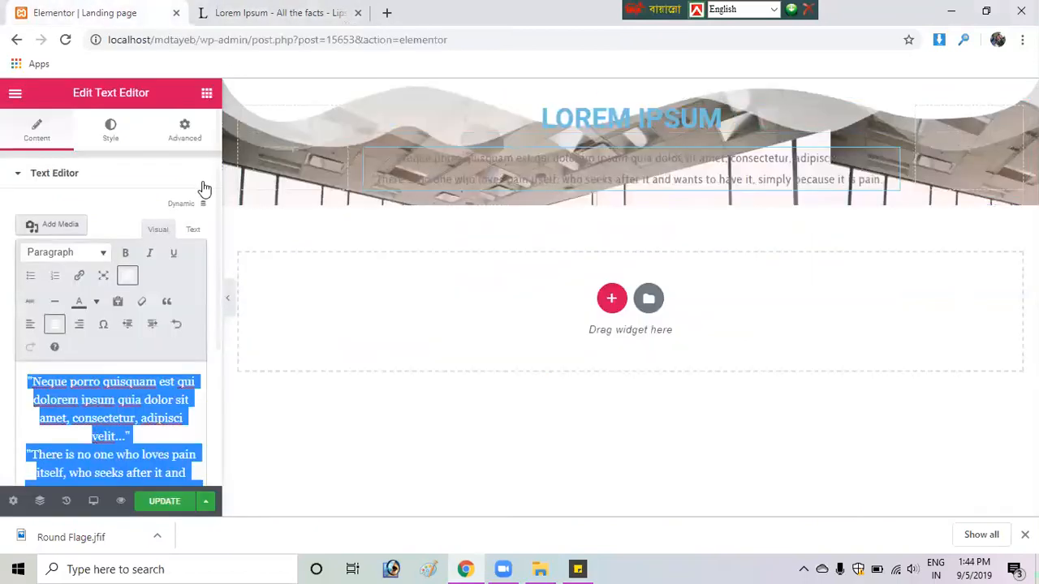
{"action": "left_click", "coordinate": [207, 93]}
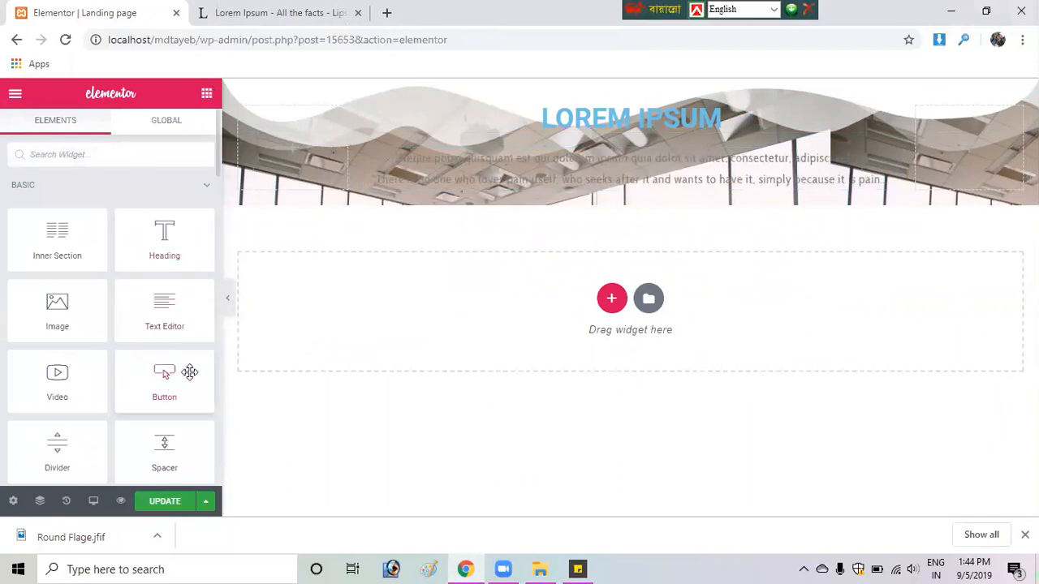
{"action": "left_click_drag", "start_coordinate": [189, 372], "coordinate": [569, 180]}
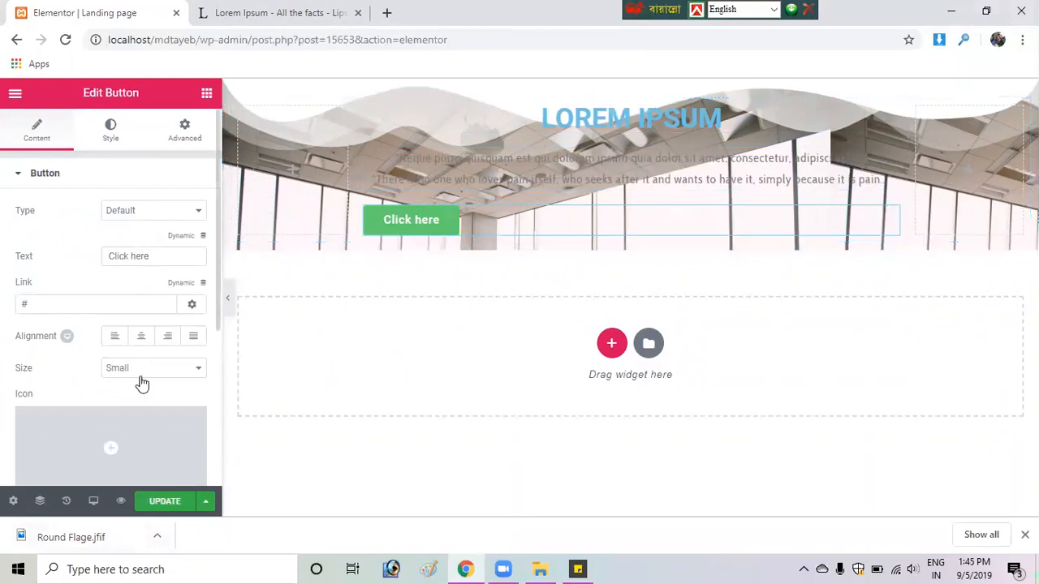
{"action": "left_click", "coordinate": [226, 8]}
{"action": "left_click", "coordinate": [198, 46]}
{"action": "key", "text": "ctrl+c"}
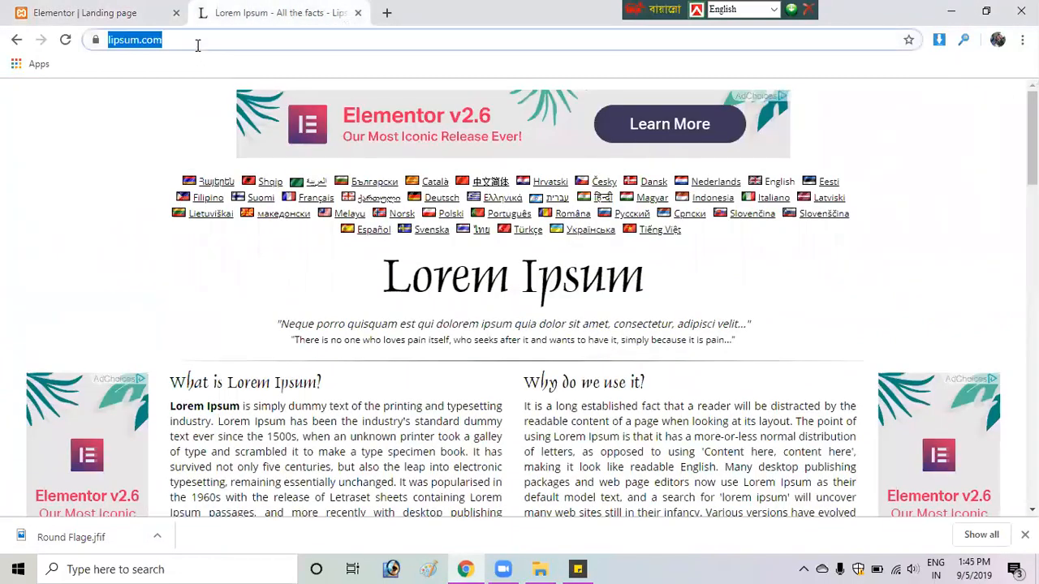
{"action": "left_click", "coordinate": [73, 9]}
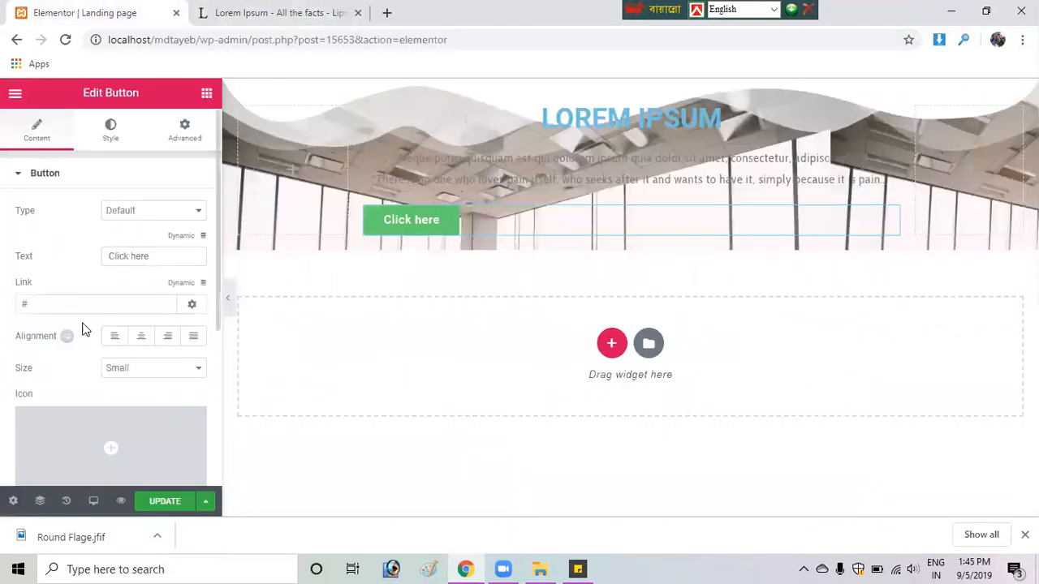
{"action": "left_click", "coordinate": [65, 304]}
{"action": "key", "text": "ctrl+v"}
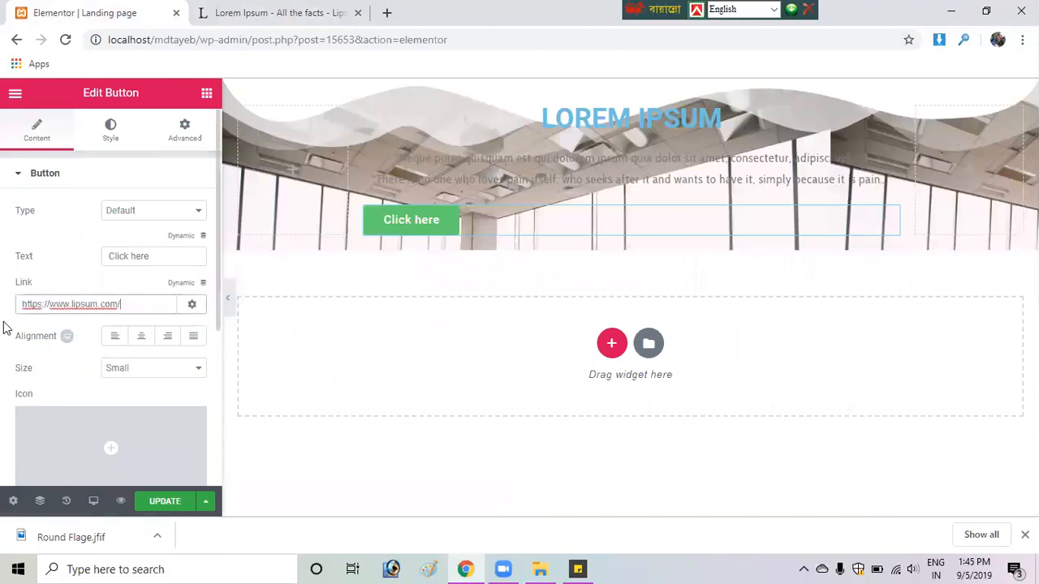
{"action": "left_click", "coordinate": [47, 279]}
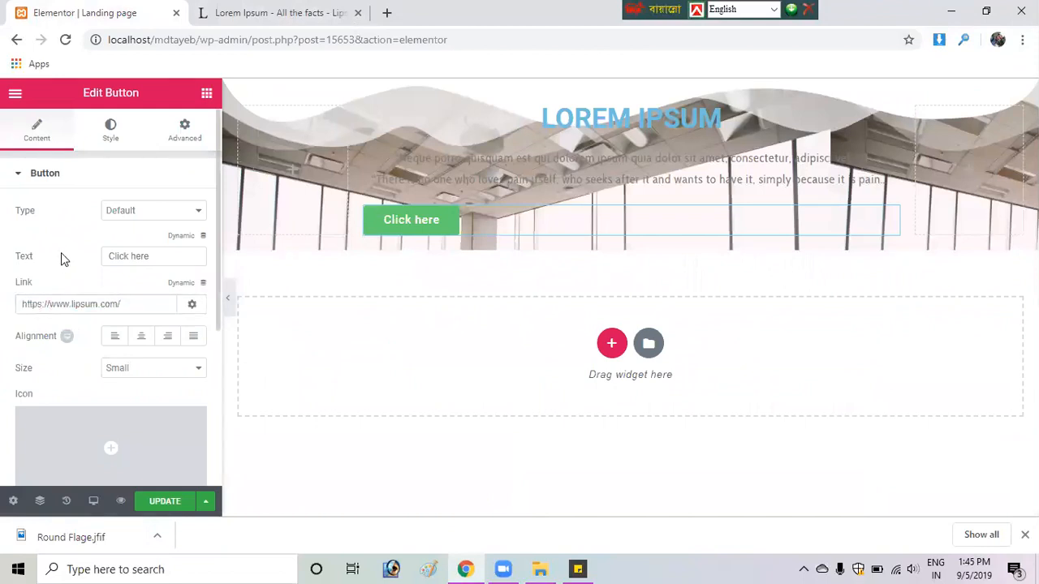
Insert the Bookmark icon from the icon library into the button
{"action": "scroll", "coordinate": [139, 332], "scroll_direction": "down", "scroll_amount": 1}
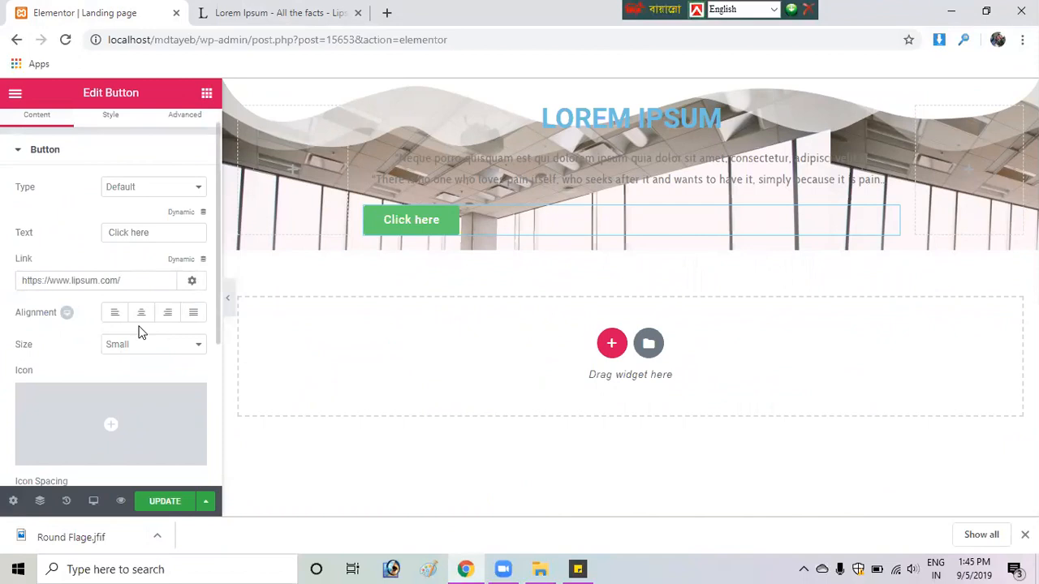
{"action": "scroll", "coordinate": [138, 332], "scroll_direction": "down", "scroll_amount": 5}
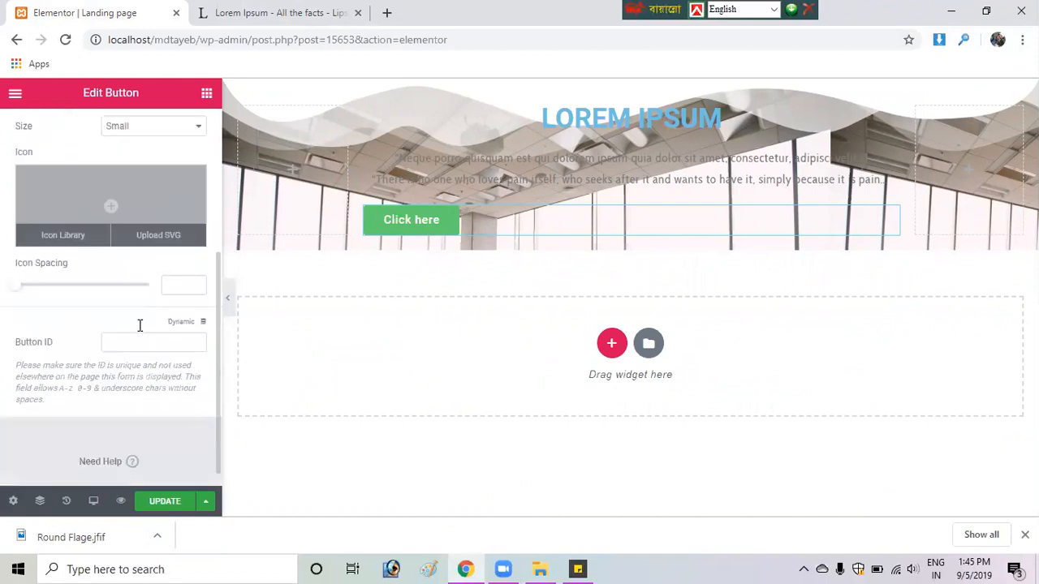
{"action": "scroll", "coordinate": [139, 329], "scroll_direction": "up", "scroll_amount": 3}
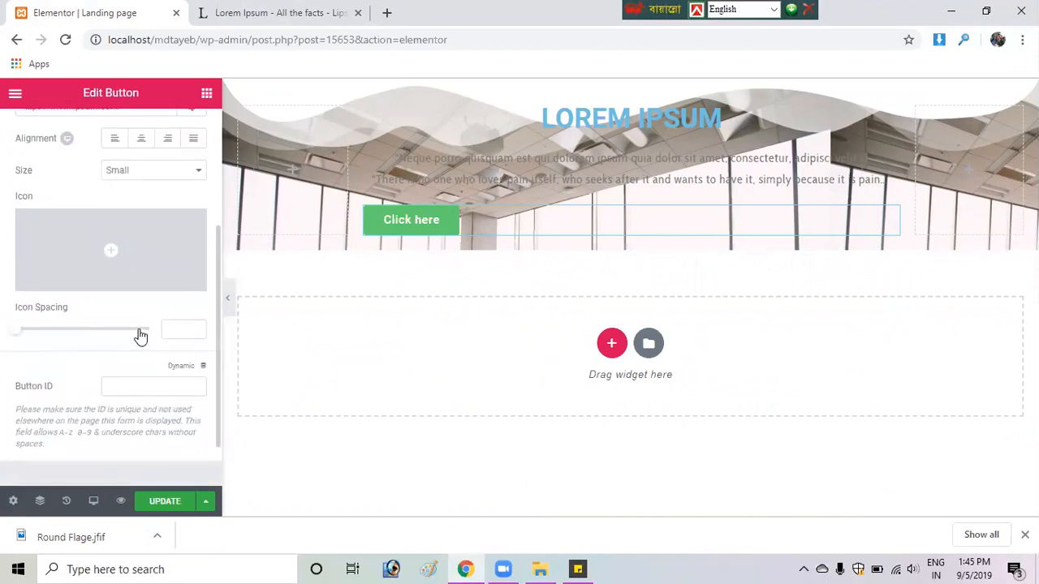
{"action": "scroll", "coordinate": [141, 337], "scroll_direction": "up", "scroll_amount": 1}
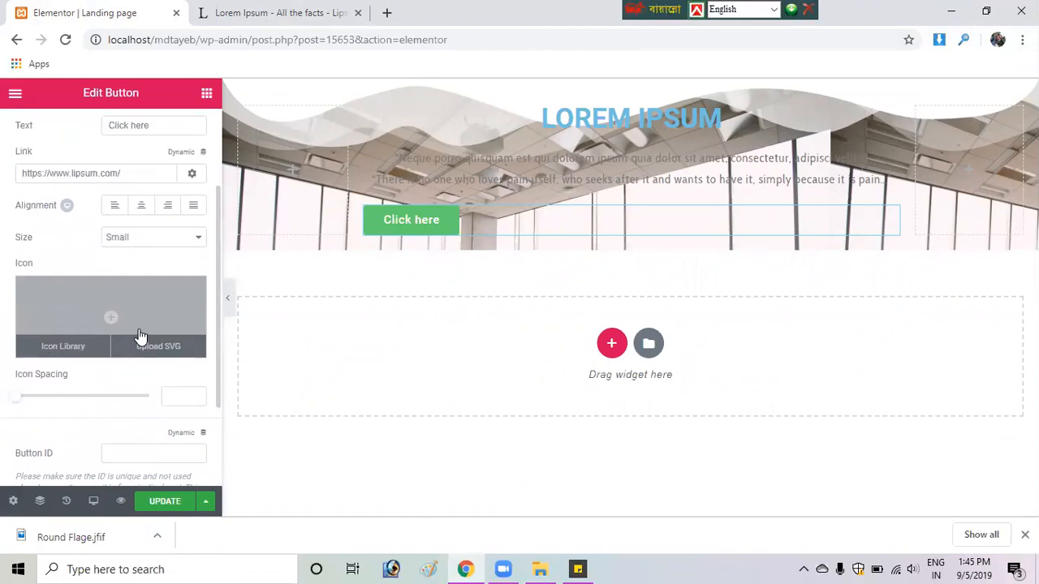
{"action": "left_click", "coordinate": [68, 349]}
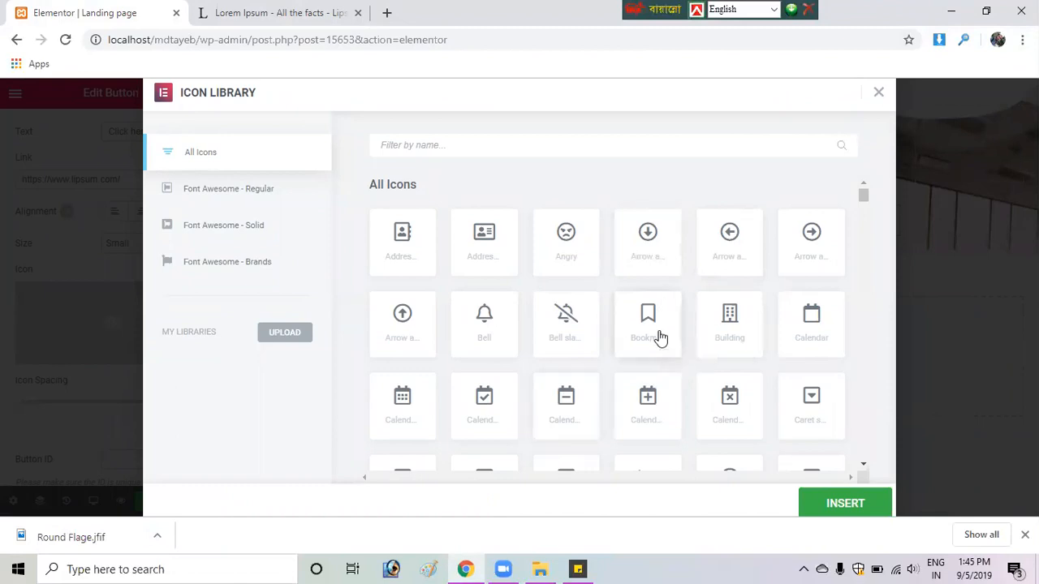
{"action": "left_click", "coordinate": [660, 337]}
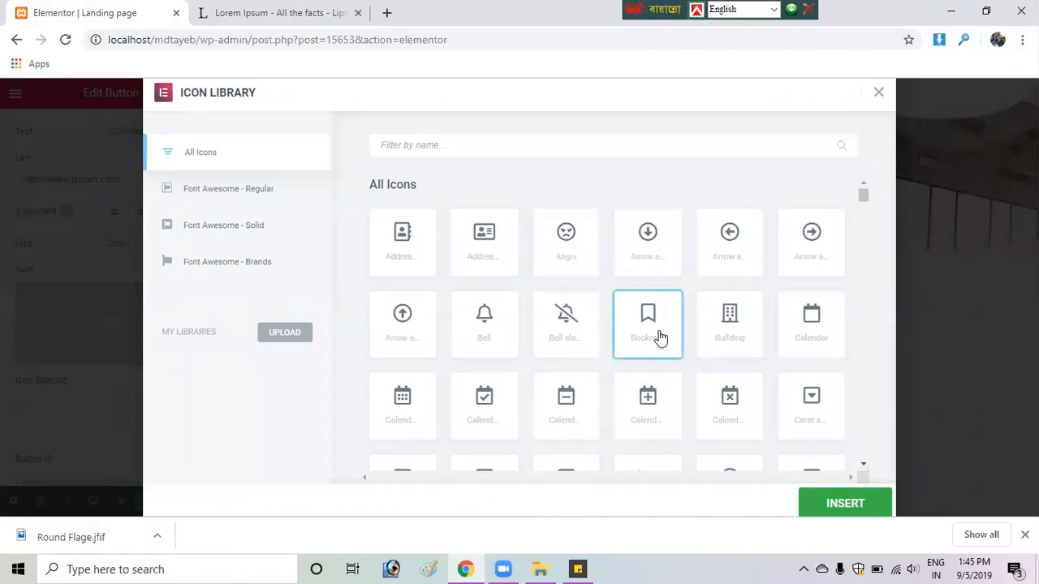
{"action": "left_click", "coordinate": [845, 504]}
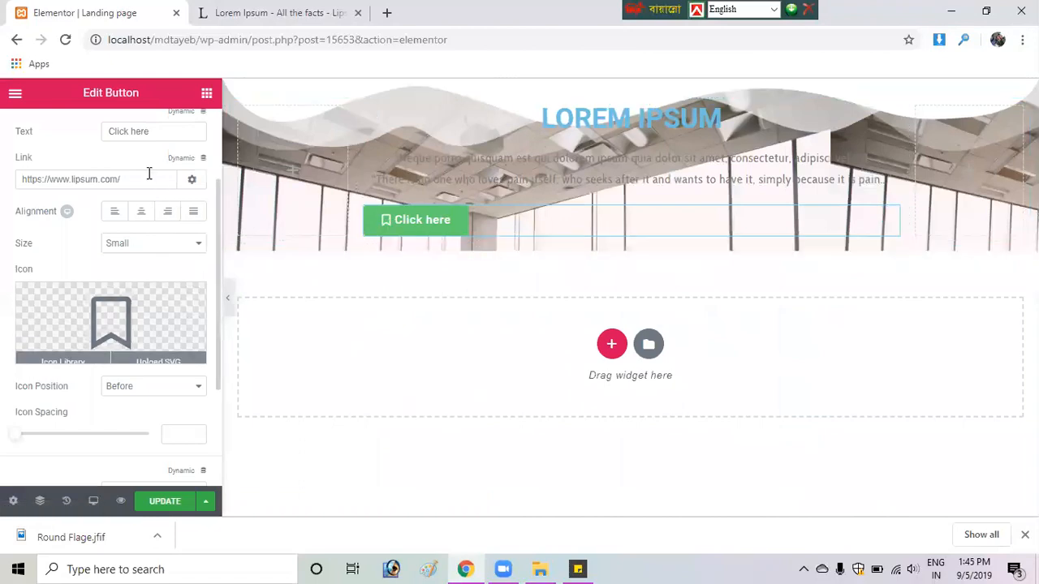
Change the button's text to "Learn More", center the button, and return to the widget list
{"action": "triple_click", "coordinate": [148, 135]}
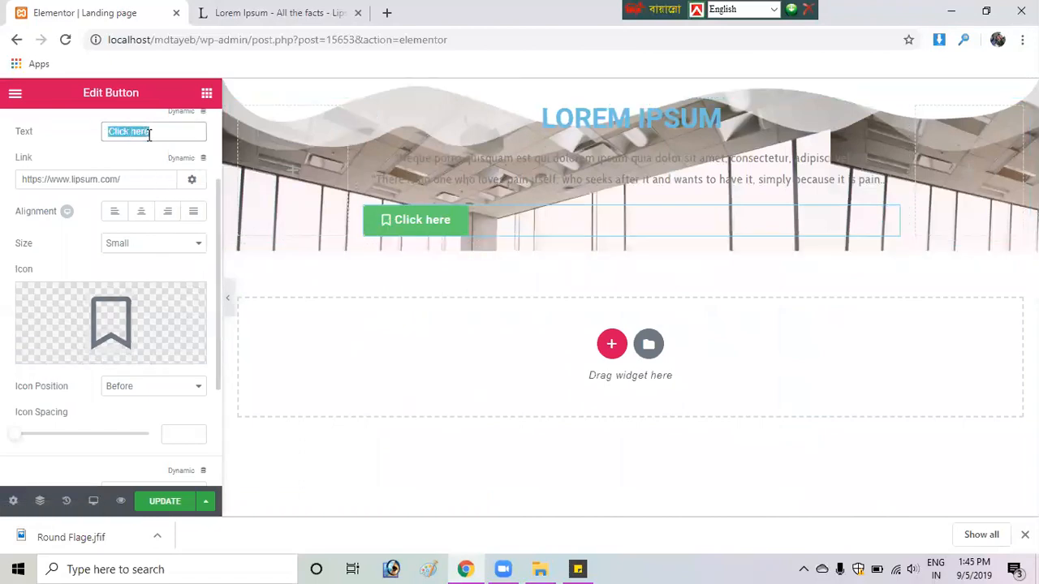
{"action": "type", "text": "Learn"}
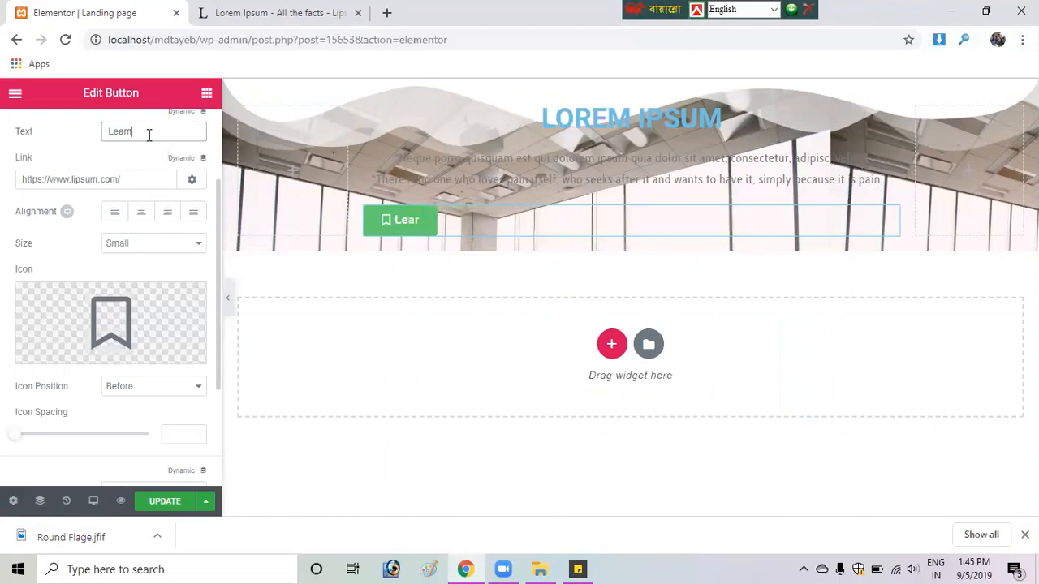
{"action": "type", "text": " More"}
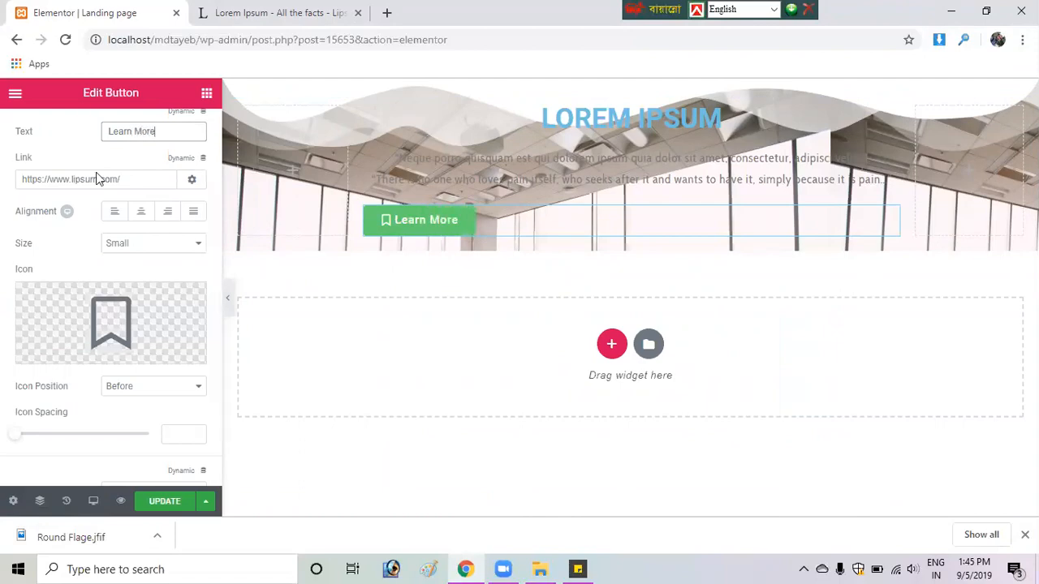
{"action": "left_click", "coordinate": [137, 211]}
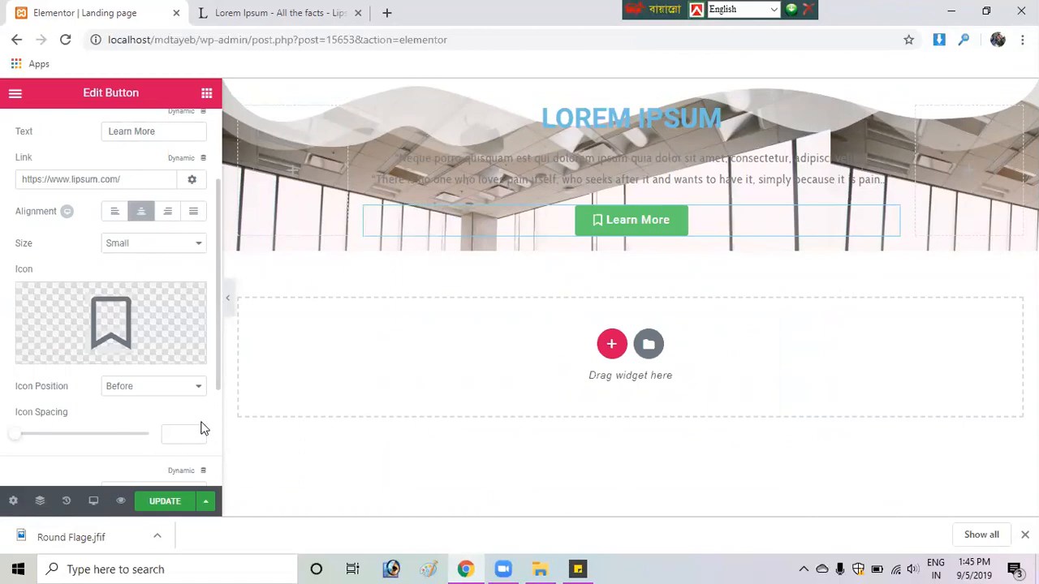
{"action": "left_click", "coordinate": [205, 95]}
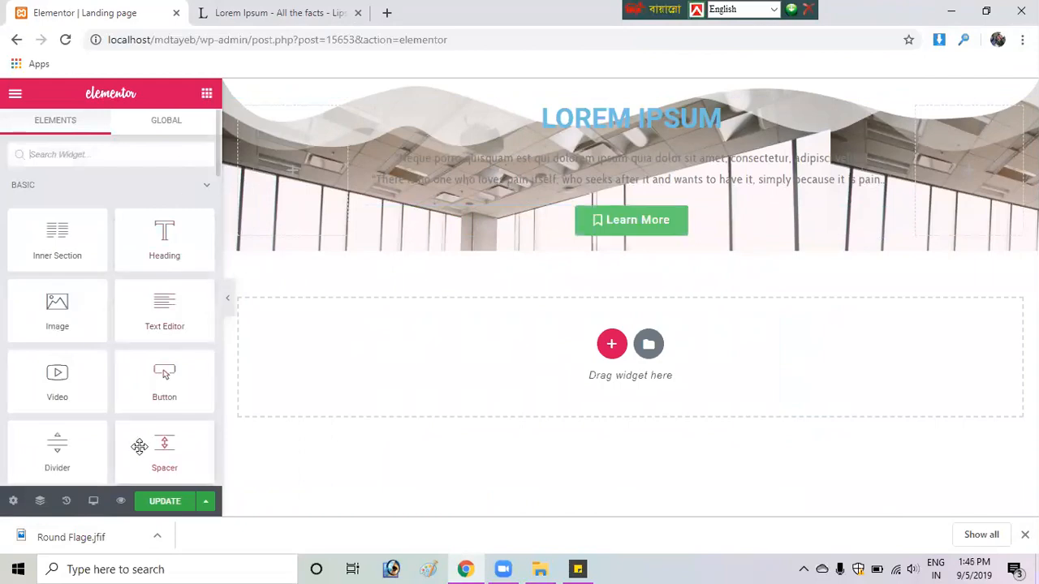
Add a Spacer widget between the quotation text and the Learn More button, set its space to 30, and update the page
{"action": "left_click_drag", "start_coordinate": [161, 448], "coordinate": [614, 190]}
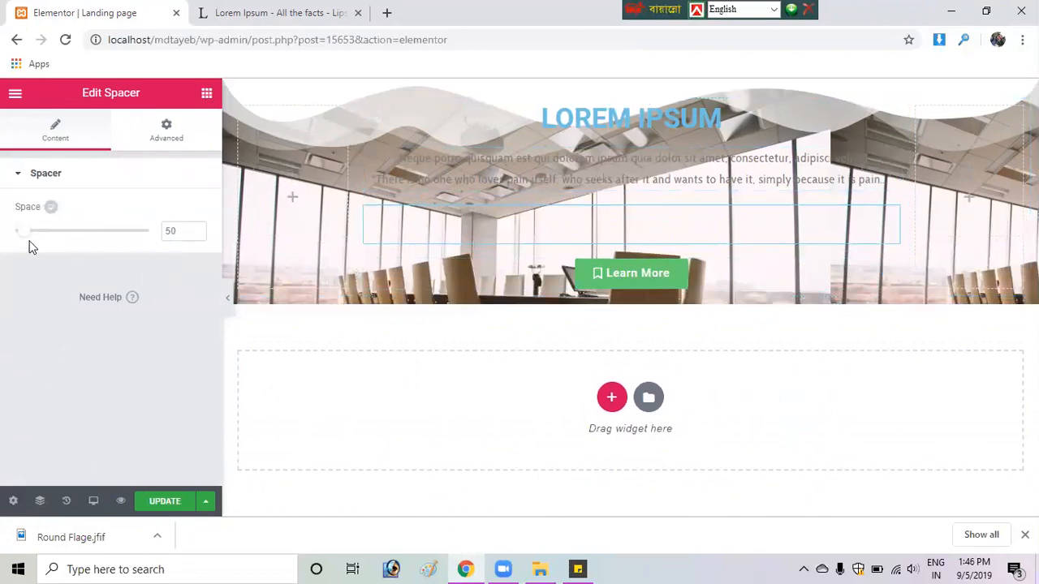
{"action": "left_click_drag", "start_coordinate": [26, 238], "coordinate": [22, 238]}
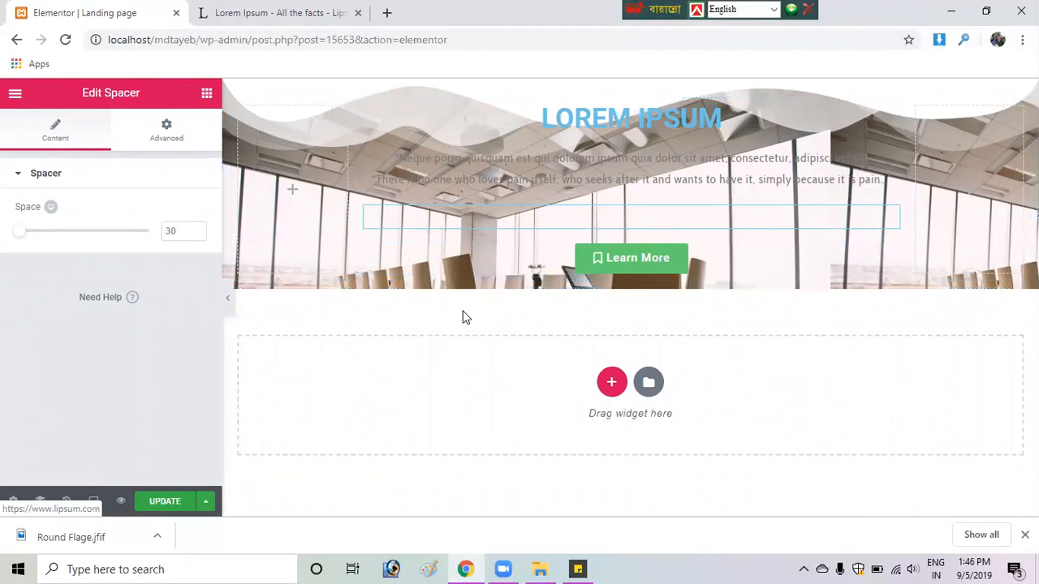
{"action": "left_click", "coordinate": [182, 507]}
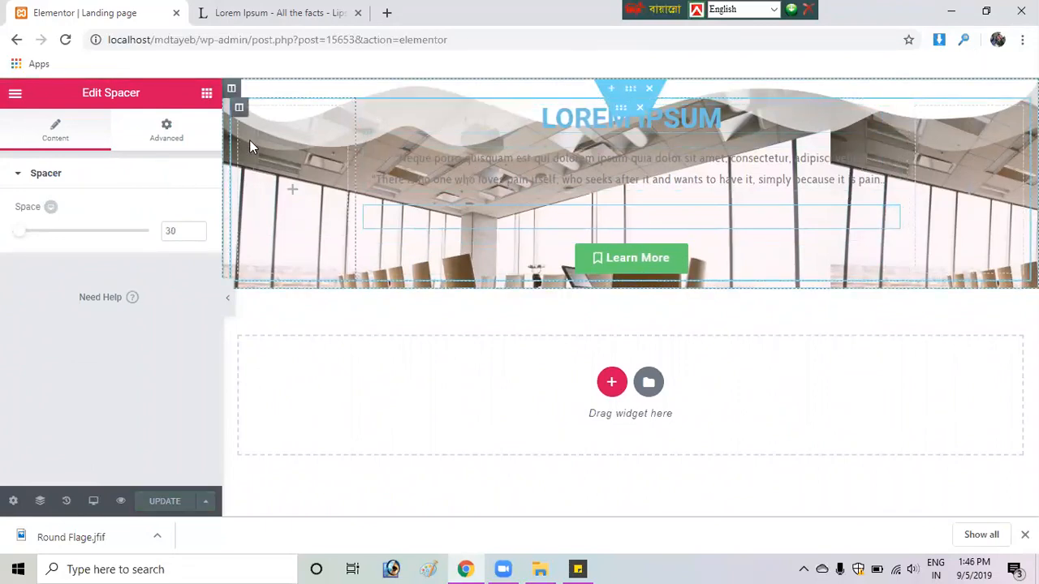
Give the heading section a bottom shape divider, trying Mountains and settling on the Drops type
{"action": "left_click", "coordinate": [631, 89]}
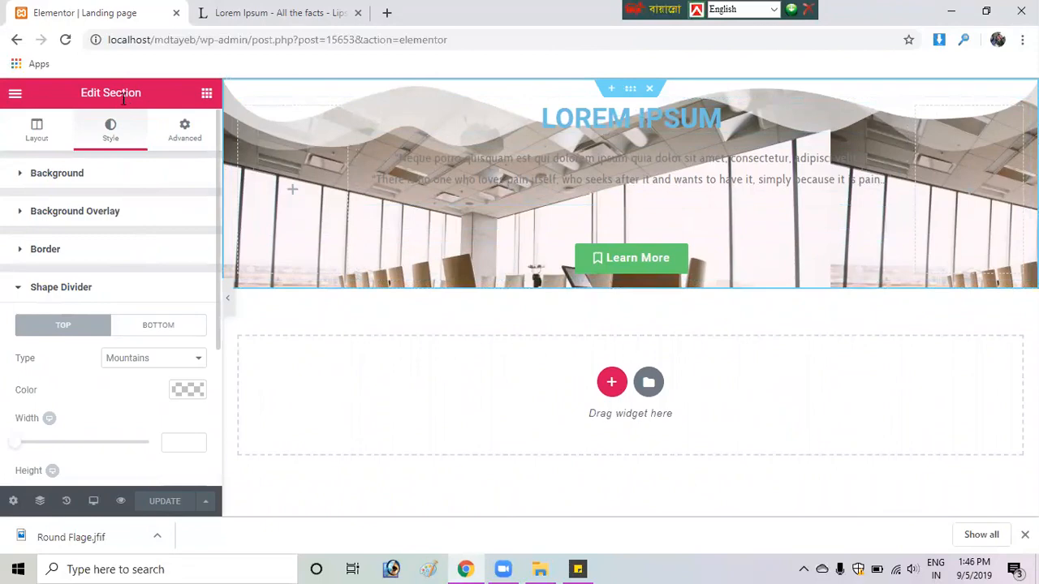
{"action": "left_click", "coordinate": [172, 362]}
{"action": "left_click", "coordinate": [172, 363]}
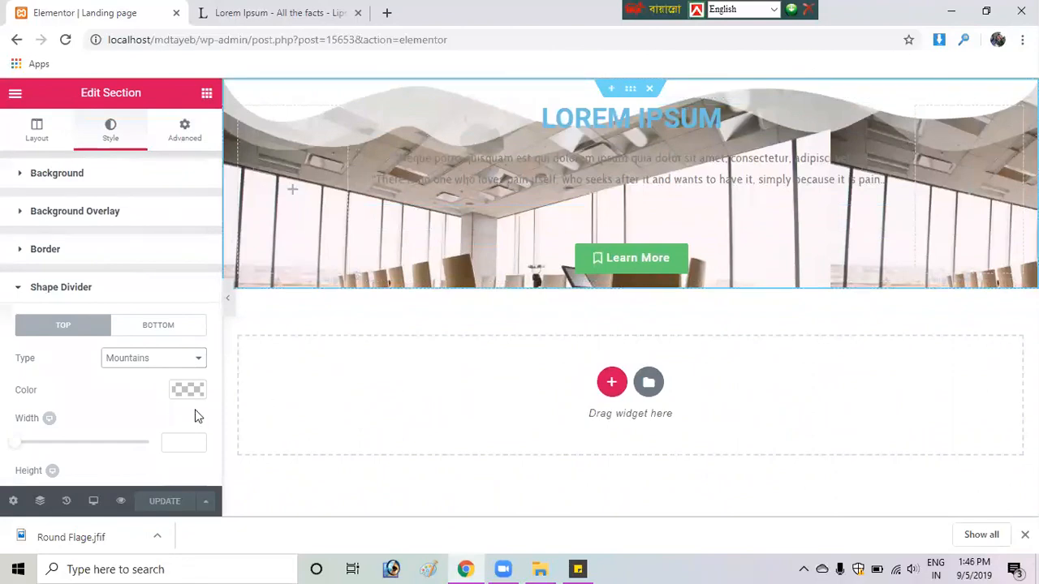
{"action": "left_click", "coordinate": [176, 326]}
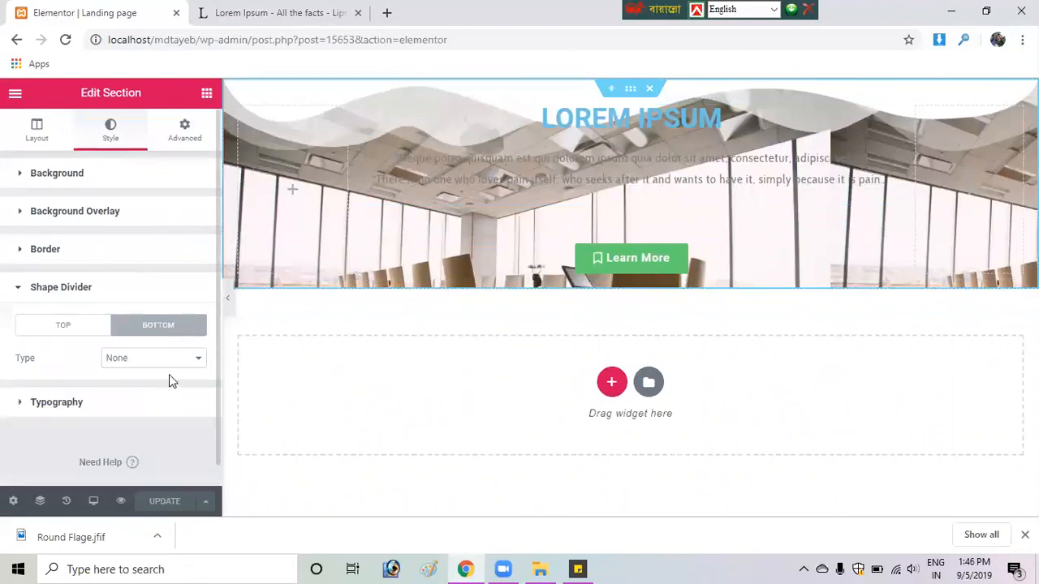
{"action": "left_click", "coordinate": [199, 362]}
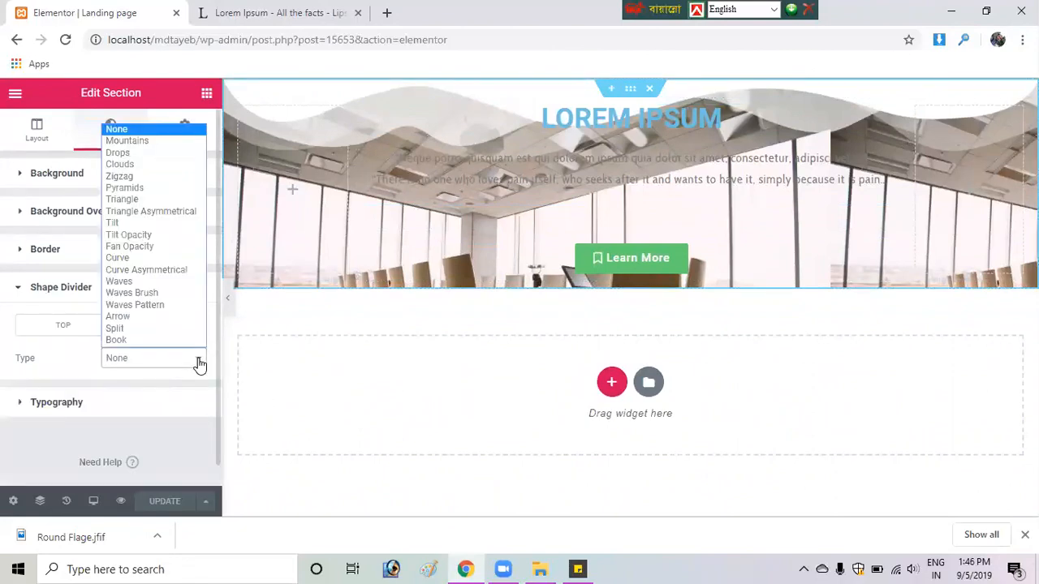
{"action": "left_click", "coordinate": [160, 142]}
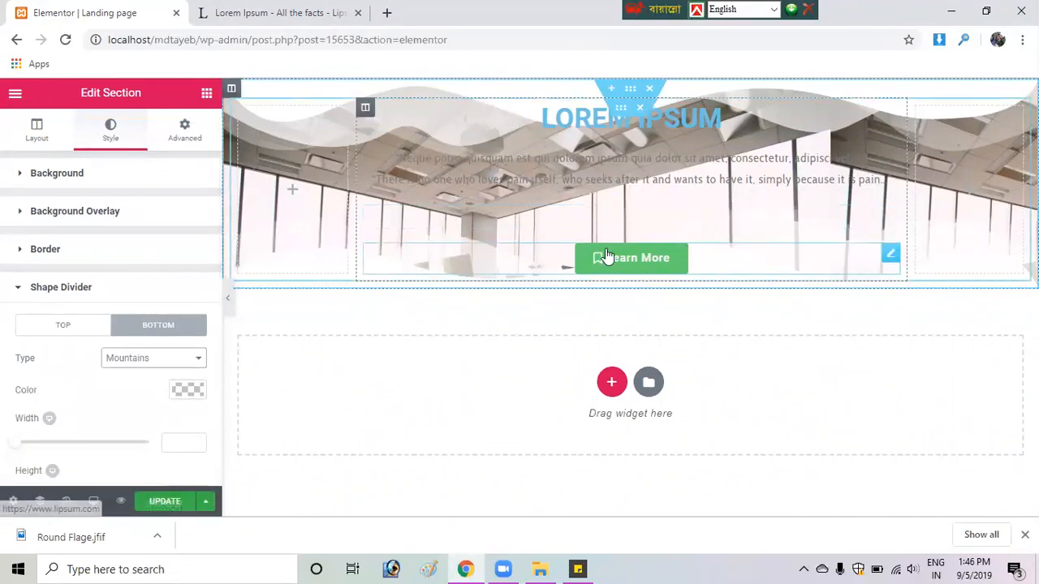
{"action": "left_click", "coordinate": [148, 367]}
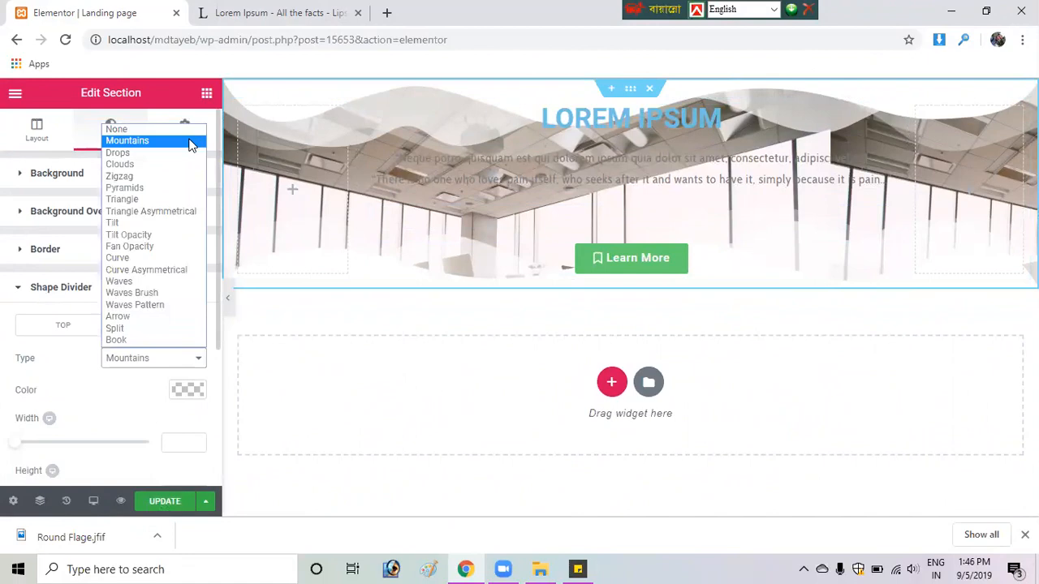
{"action": "left_click", "coordinate": [188, 154]}
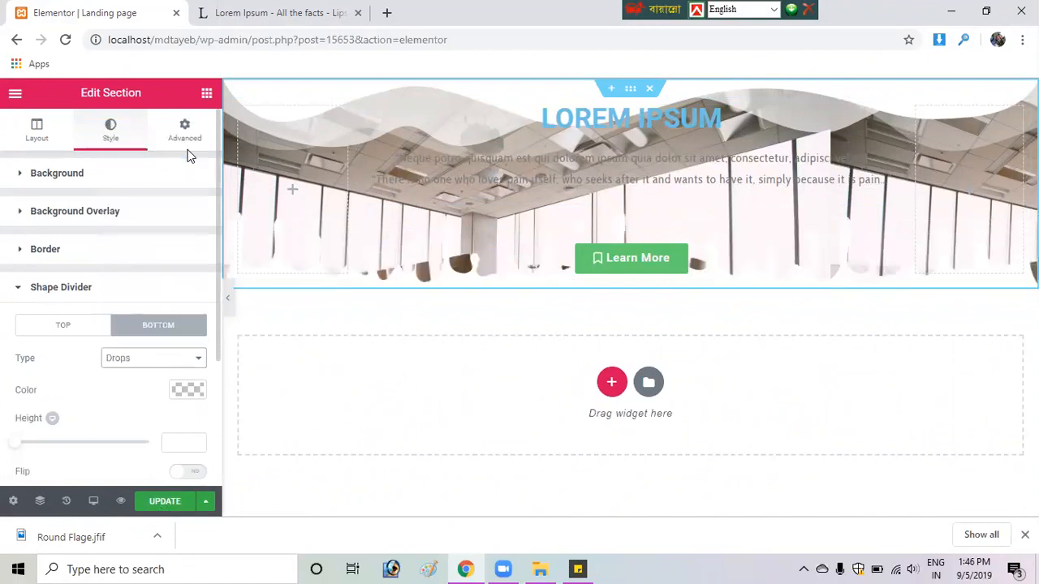
Try Waves, Arrow, Fan Opacity, Pyramids and Clouds as the section's bottom divider type, and return to Drops
{"action": "left_click", "coordinate": [199, 363]}
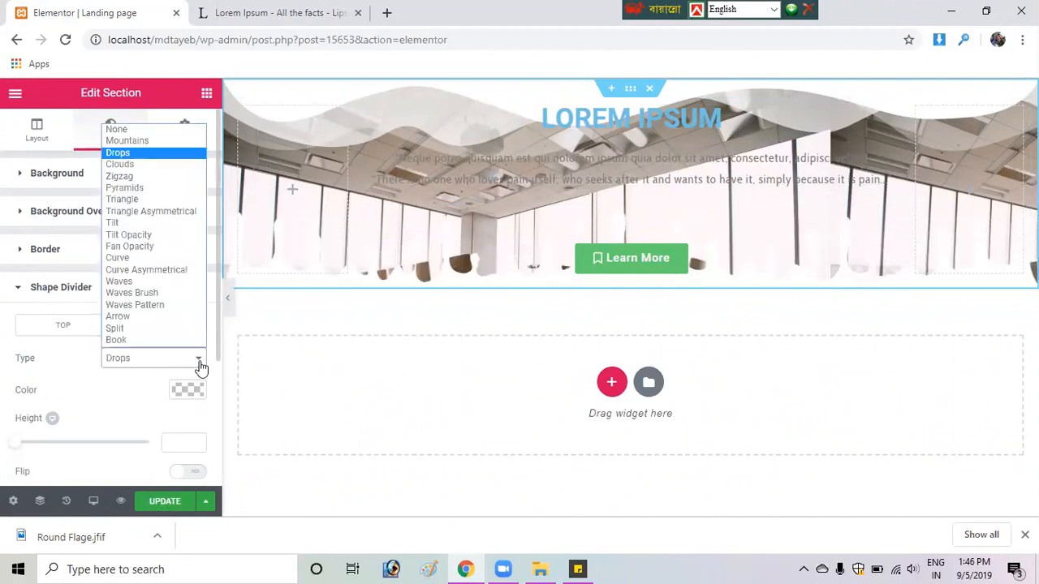
{"action": "left_click", "coordinate": [184, 281]}
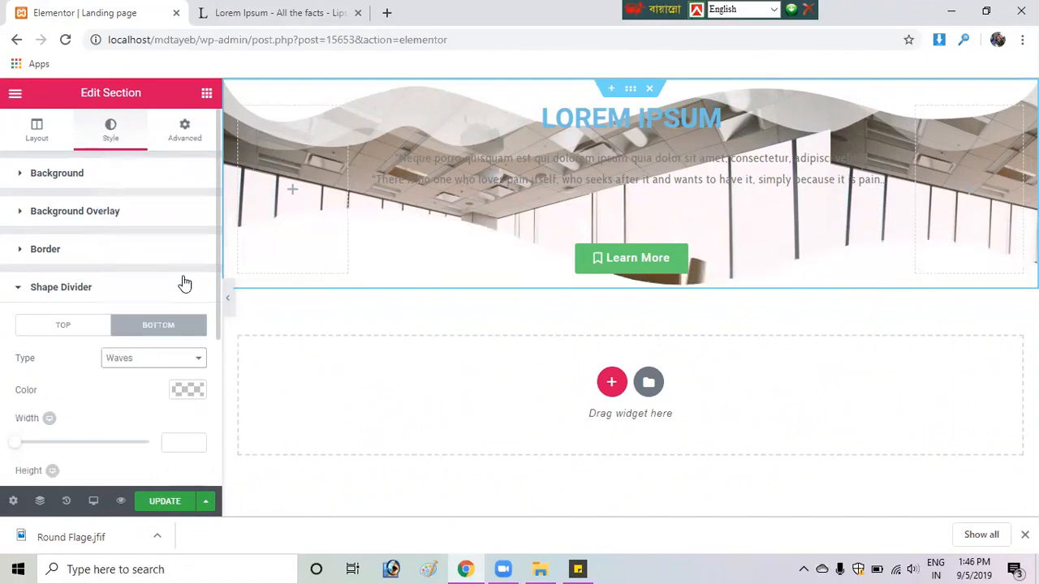
{"action": "left_click", "coordinate": [193, 360]}
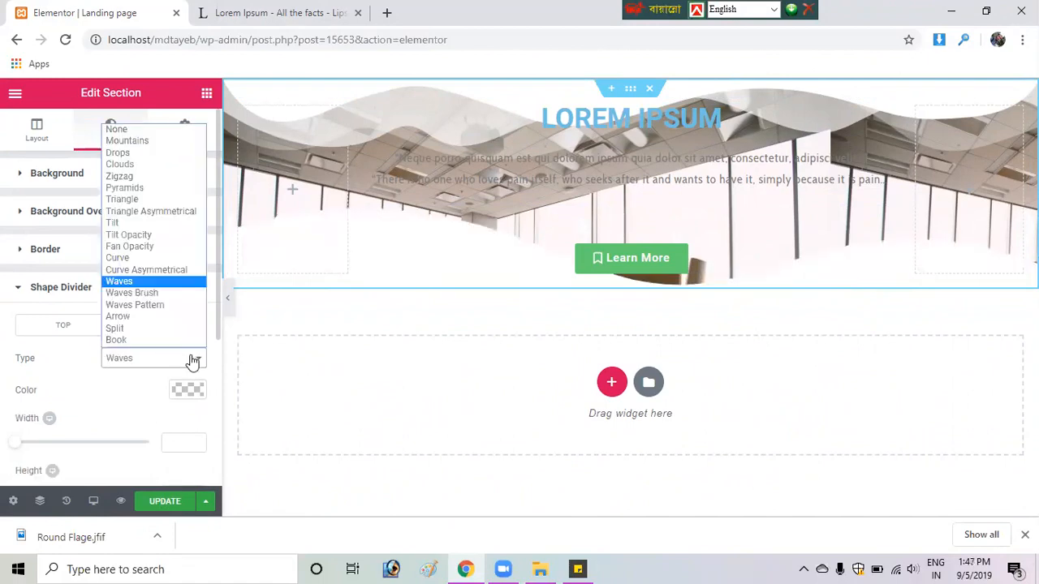
{"action": "left_click", "coordinate": [173, 317]}
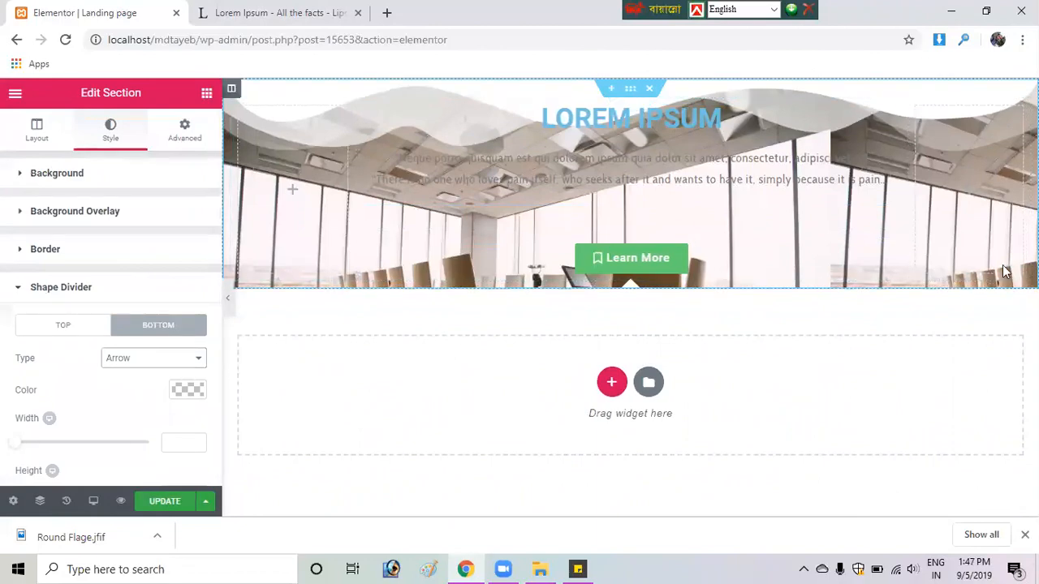
{"action": "left_click", "coordinate": [162, 358]}
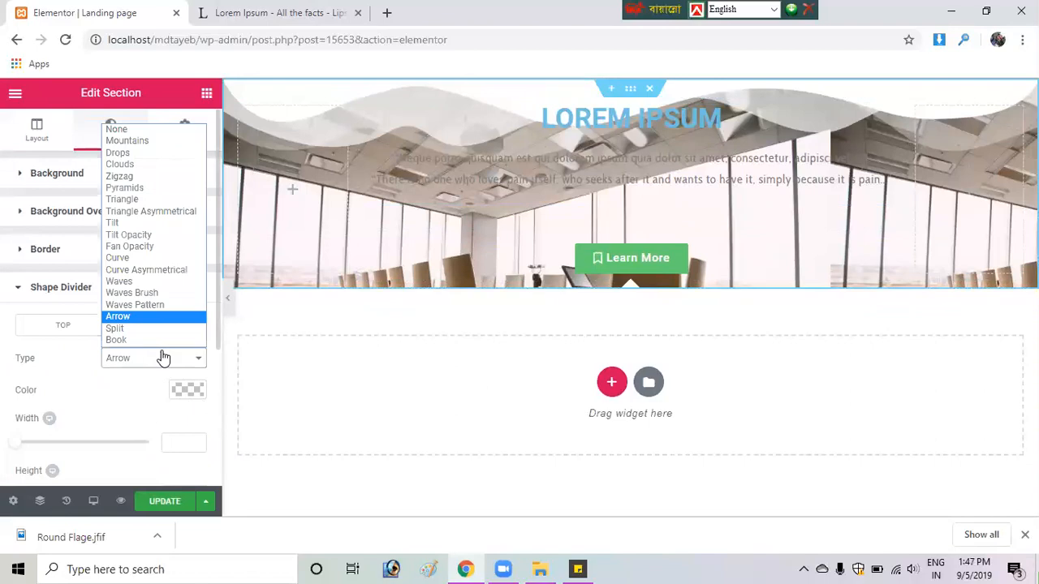
{"action": "left_click", "coordinate": [187, 252]}
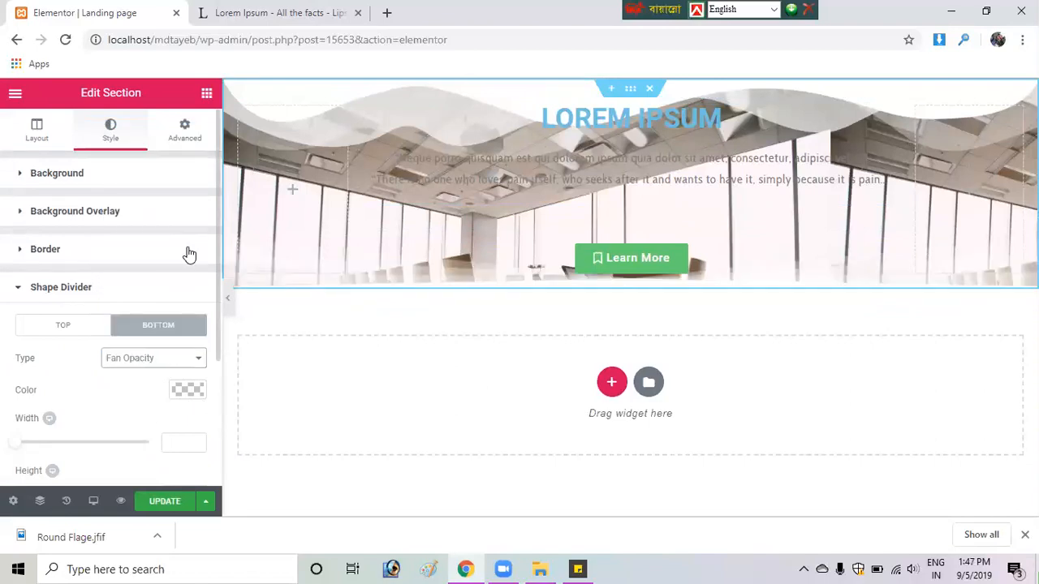
{"action": "left_click", "coordinate": [159, 363]}
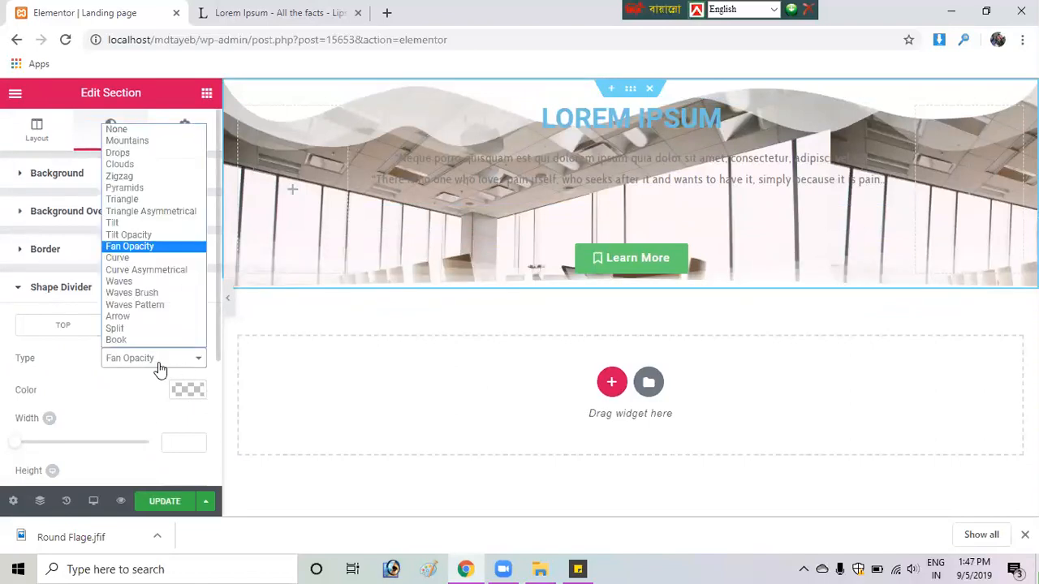
{"action": "left_click", "coordinate": [167, 192]}
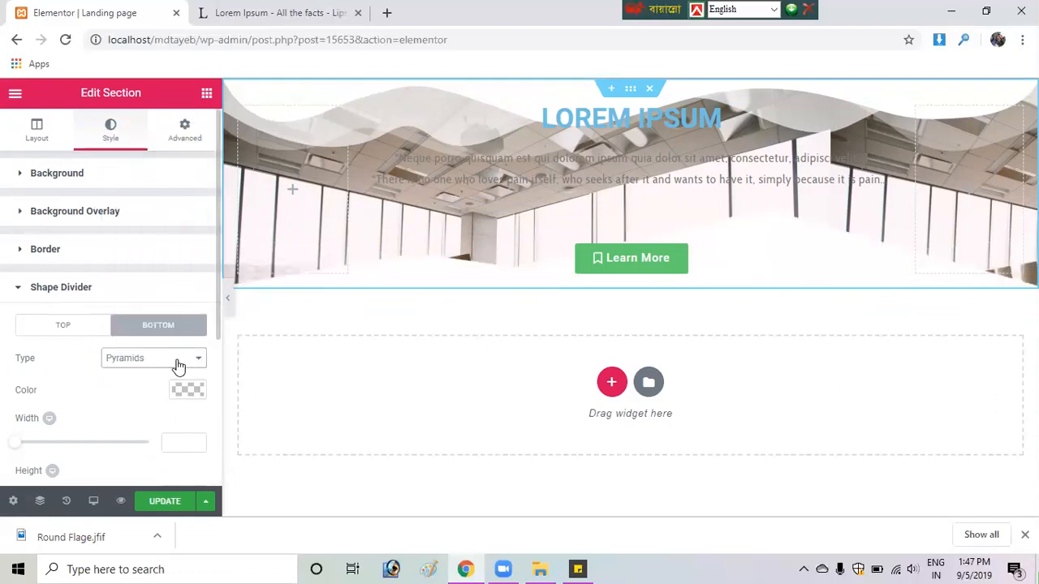
{"action": "left_click", "coordinate": [176, 365]}
{"action": "left_click", "coordinate": [172, 165]}
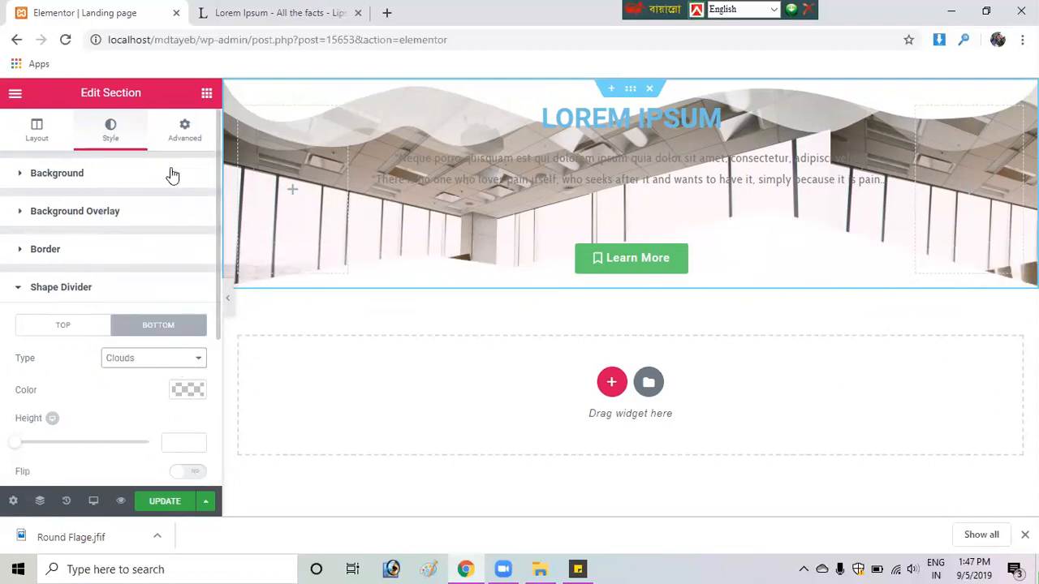
{"action": "left_click", "coordinate": [196, 368]}
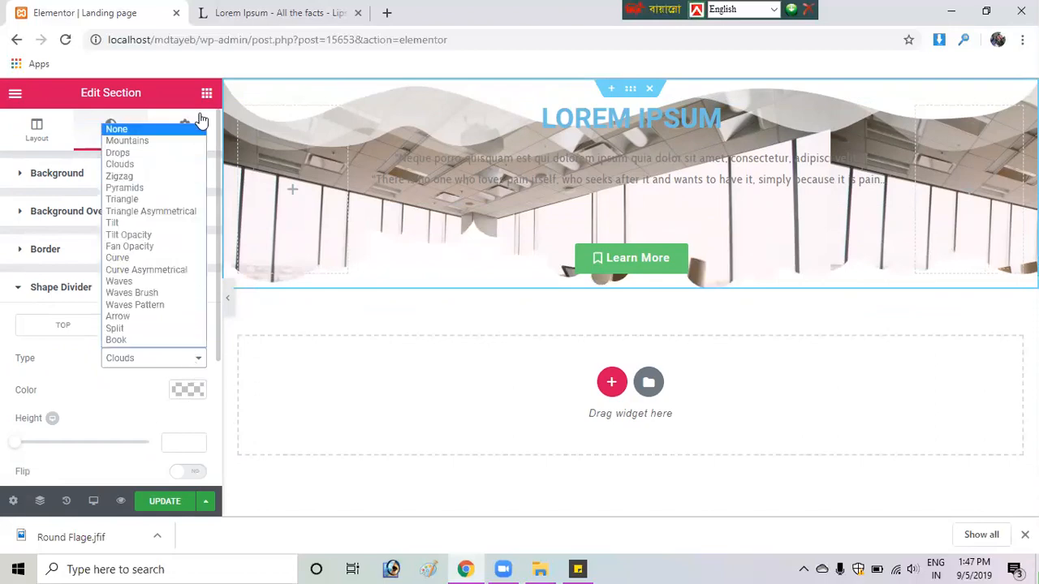
{"action": "left_click", "coordinate": [192, 155]}
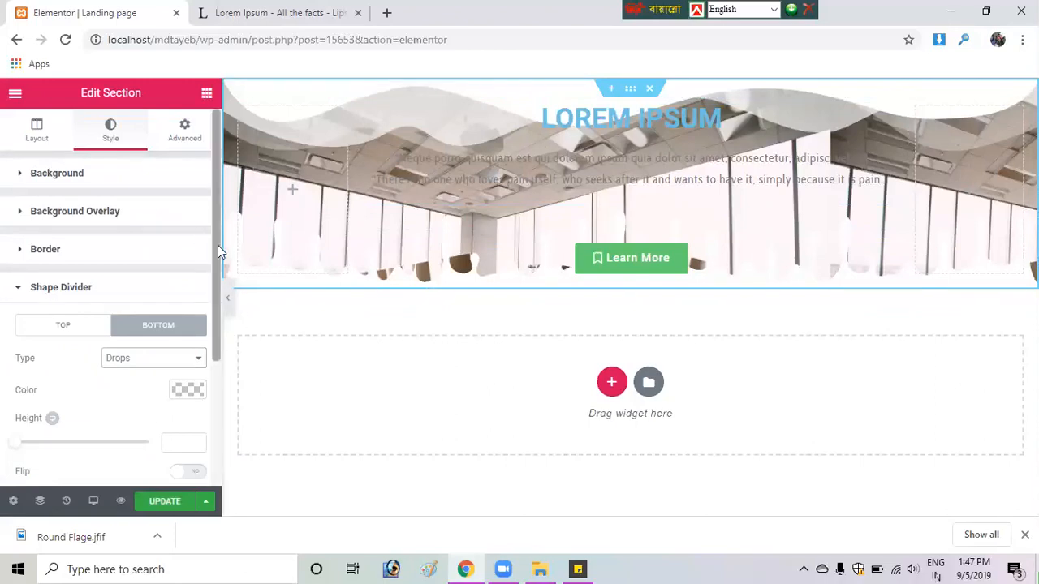
Turn on Flip for the section's bottom Drops divider
{"action": "left_click_drag", "start_coordinate": [218, 249], "coordinate": [237, 368]}
{"action": "scroll", "coordinate": [192, 379], "scroll_direction": "down", "scroll_amount": 4}
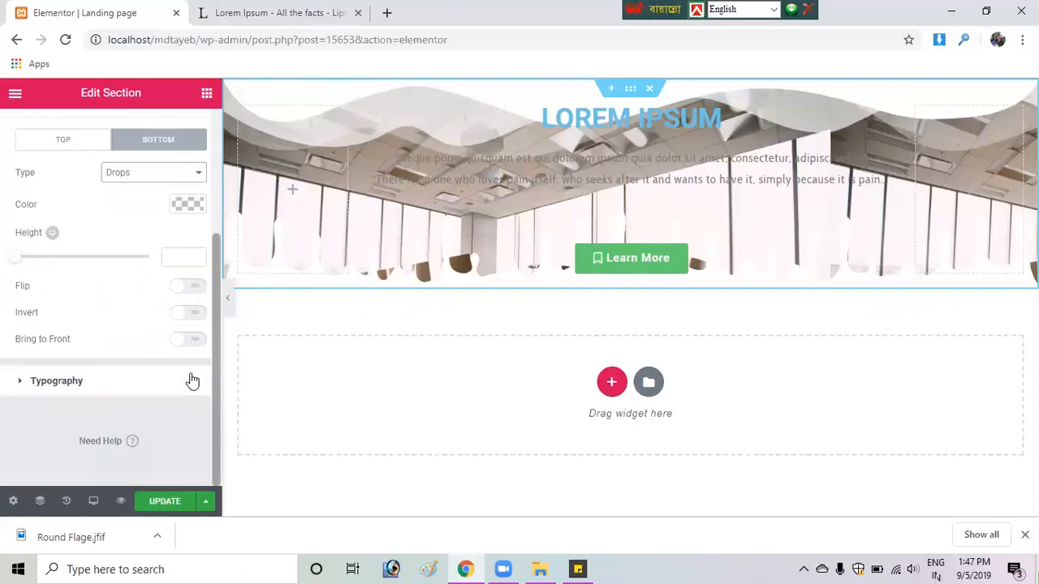
{"action": "scroll", "coordinate": [192, 325], "scroll_direction": "up", "scroll_amount": 4}
{"action": "scroll", "coordinate": [195, 349], "scroll_direction": "down", "scroll_amount": 3}
{"action": "scroll", "coordinate": [197, 347], "scroll_direction": "up", "scroll_amount": 1}
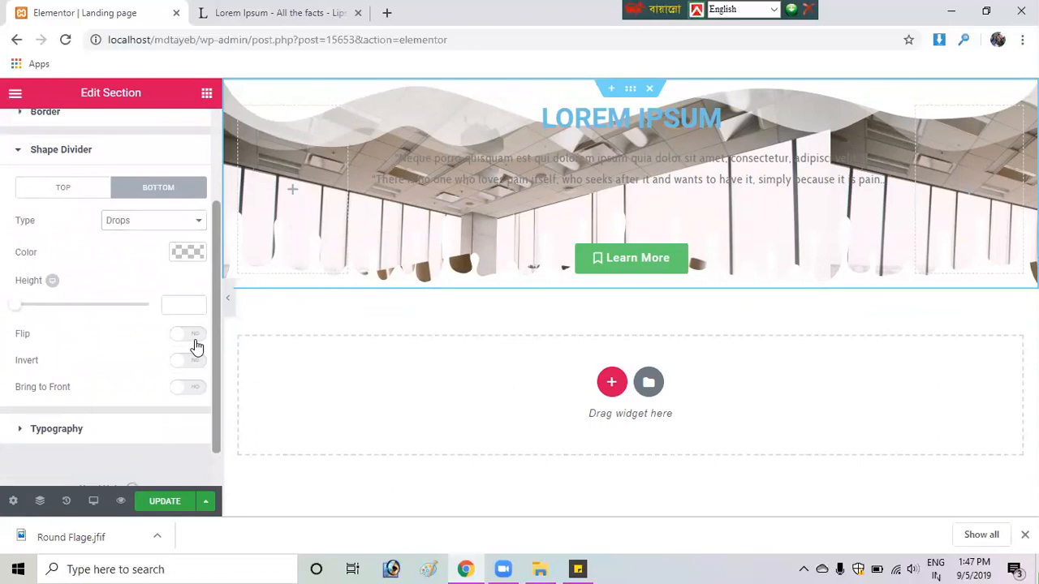
{"action": "left_click", "coordinate": [195, 342]}
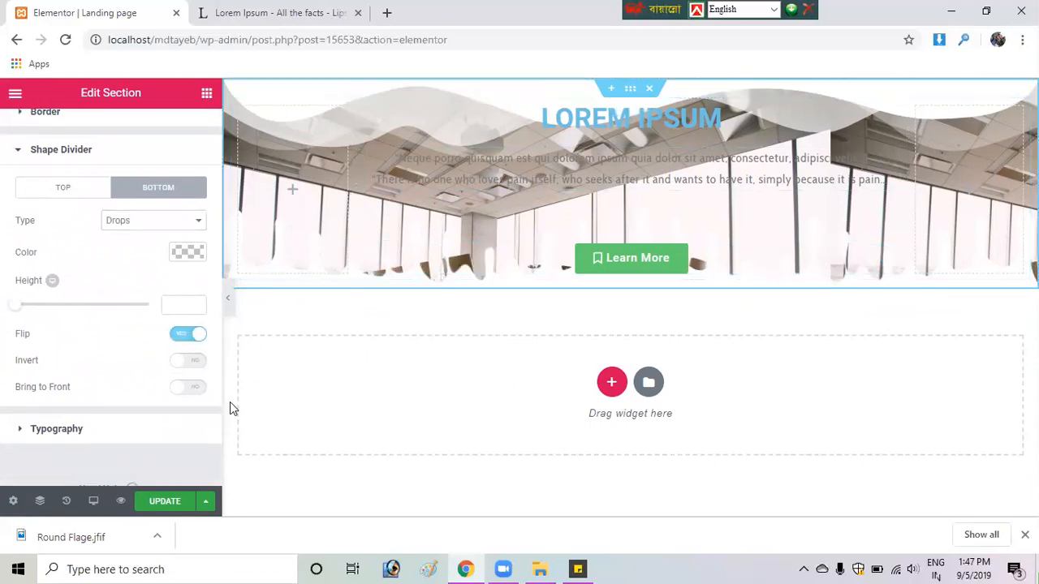
Try Bring to Front and Invert on the bottom Drops divider, turning each option off again
{"action": "left_click", "coordinate": [189, 388]}
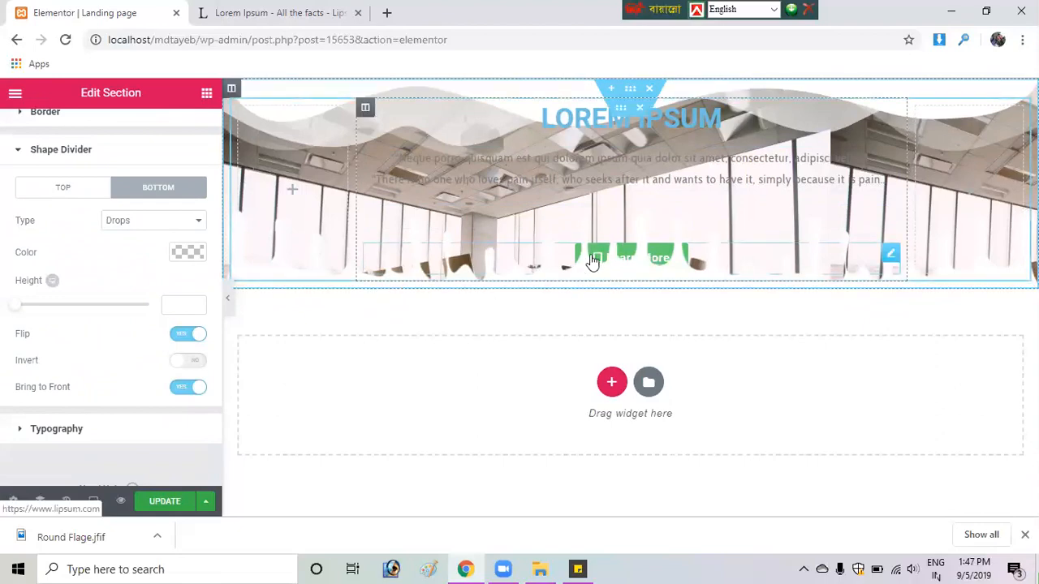
{"action": "left_click", "coordinate": [198, 392]}
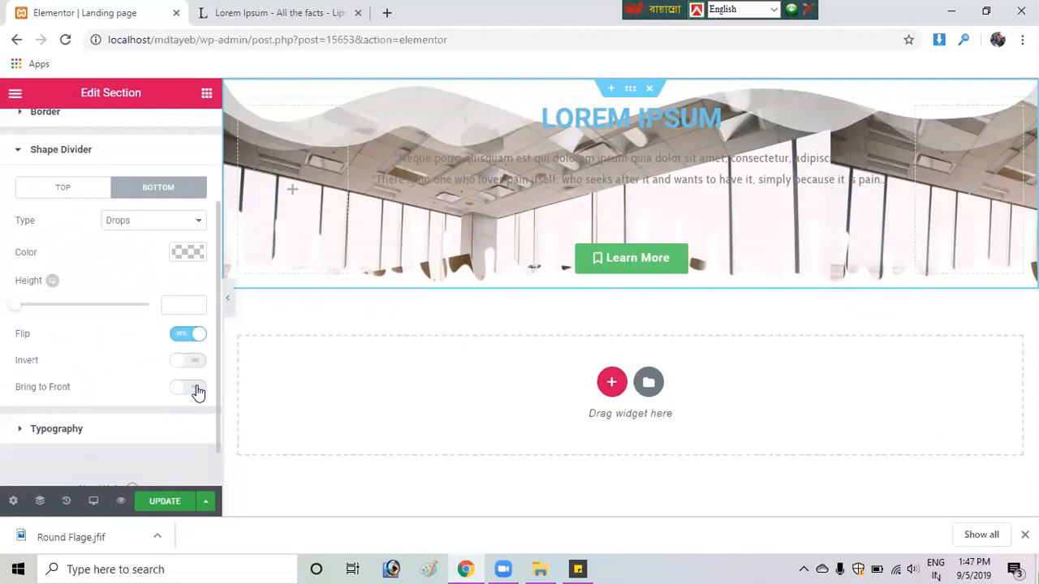
{"action": "left_click", "coordinate": [198, 391]}
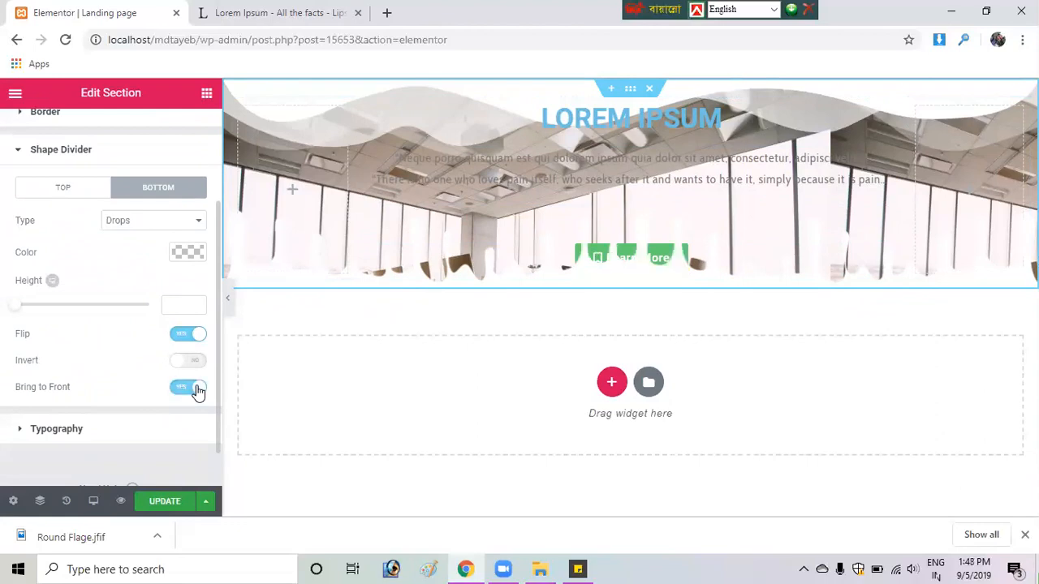
{"action": "left_click", "coordinate": [199, 391]}
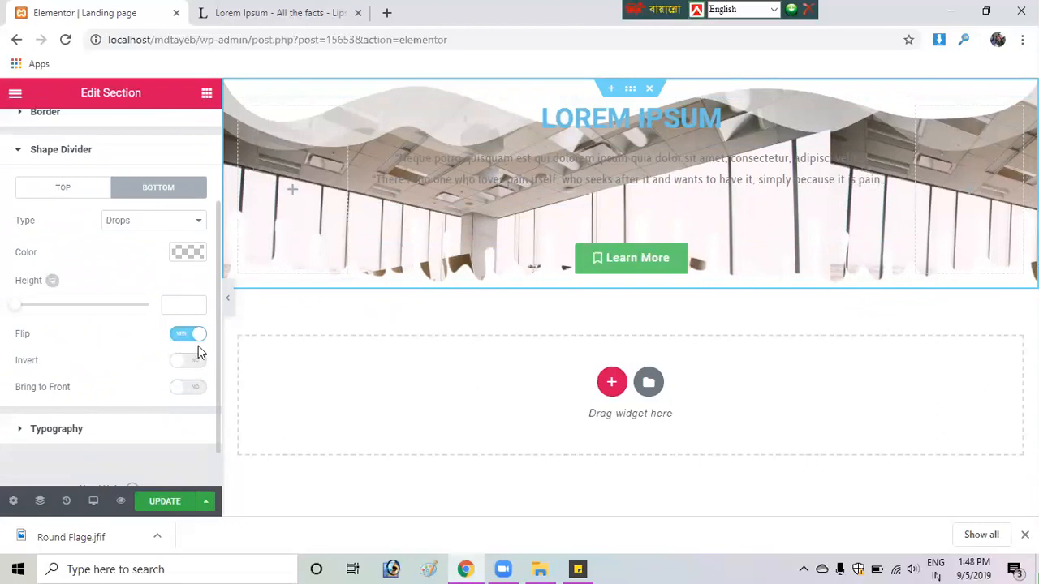
{"action": "left_click", "coordinate": [195, 365]}
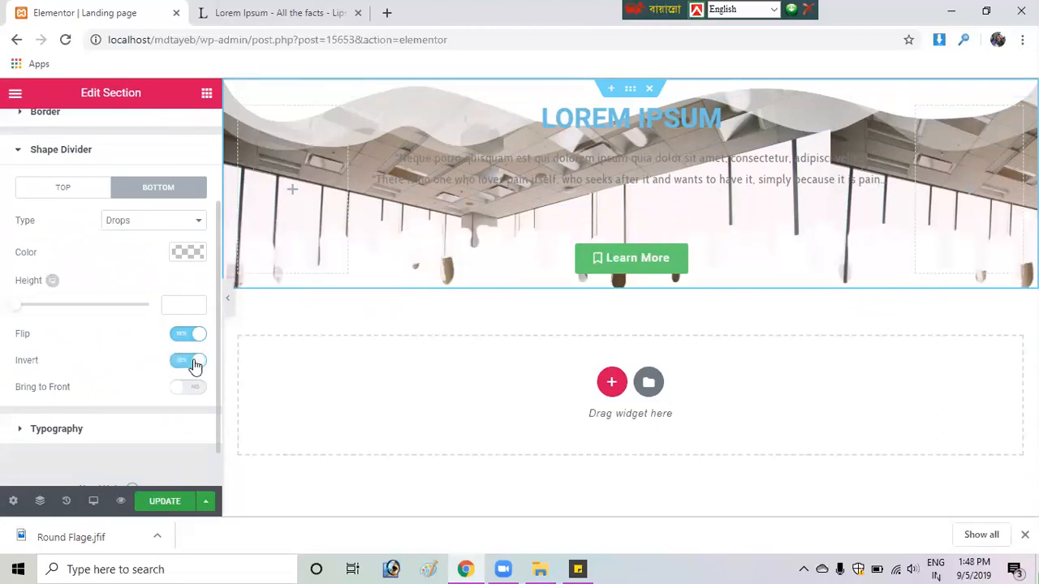
{"action": "left_click", "coordinate": [196, 366]}
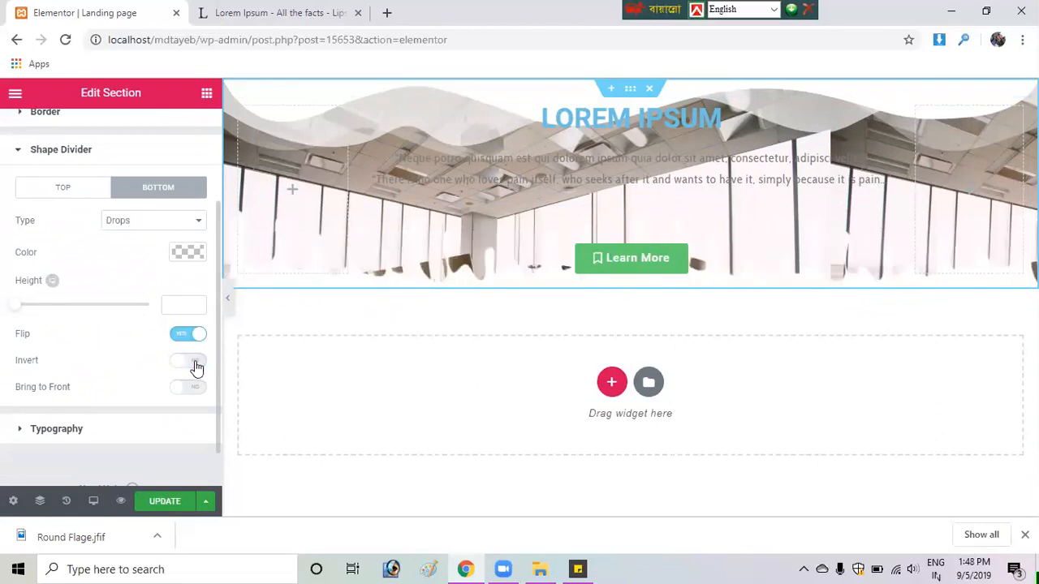
Set the bottom Drops divider's color to teal, #38bcb1
{"action": "left_click", "coordinate": [185, 253]}
{"action": "left_click", "coordinate": [123, 303]}
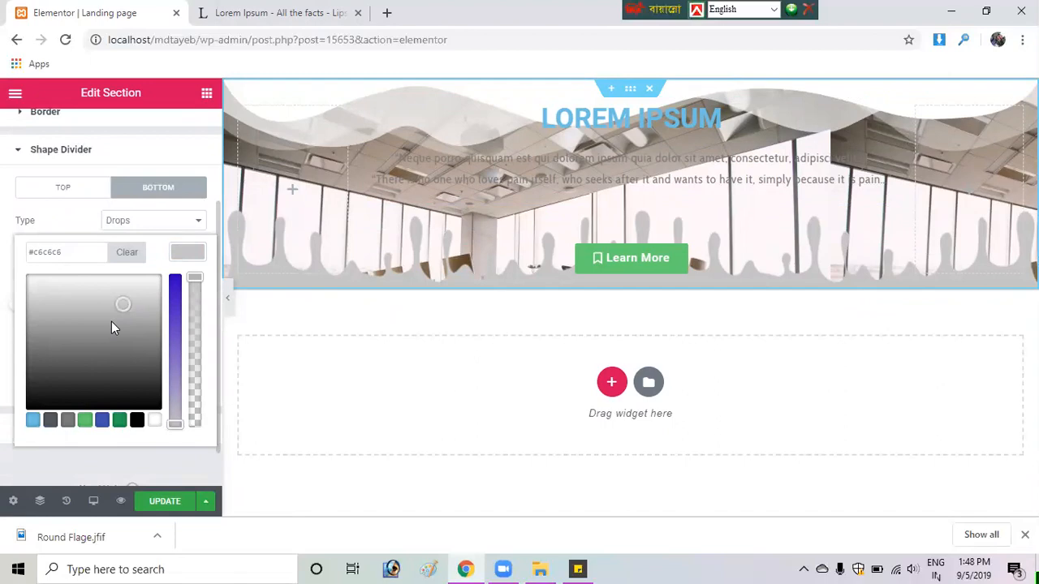
{"action": "mouse_move", "coordinate": [175, 350]}
{"action": "left_mouse_down"}
{"action": "mouse_move", "coordinate": [178, 265]}
{"action": "mouse_move", "coordinate": [181, 393]}
{"action": "mouse_move", "coordinate": [167, 333]}
{"action": "left_mouse_up"}
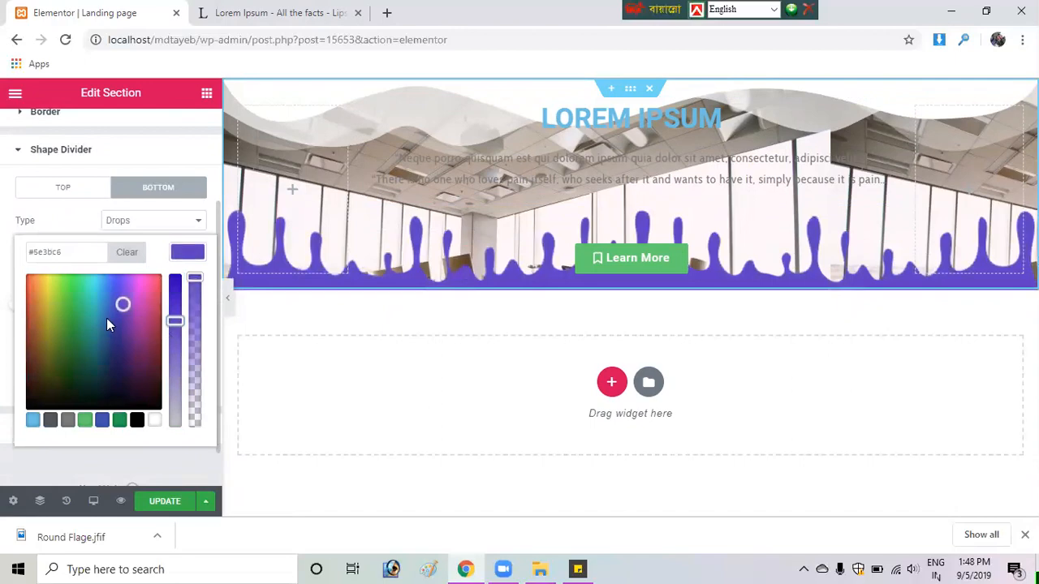
{"action": "mouse_move", "coordinate": [94, 303]}
{"action": "left_mouse_down"}
{"action": "mouse_move", "coordinate": [89, 279]}
{"action": "mouse_move", "coordinate": [92, 308]}
{"action": "left_mouse_up"}
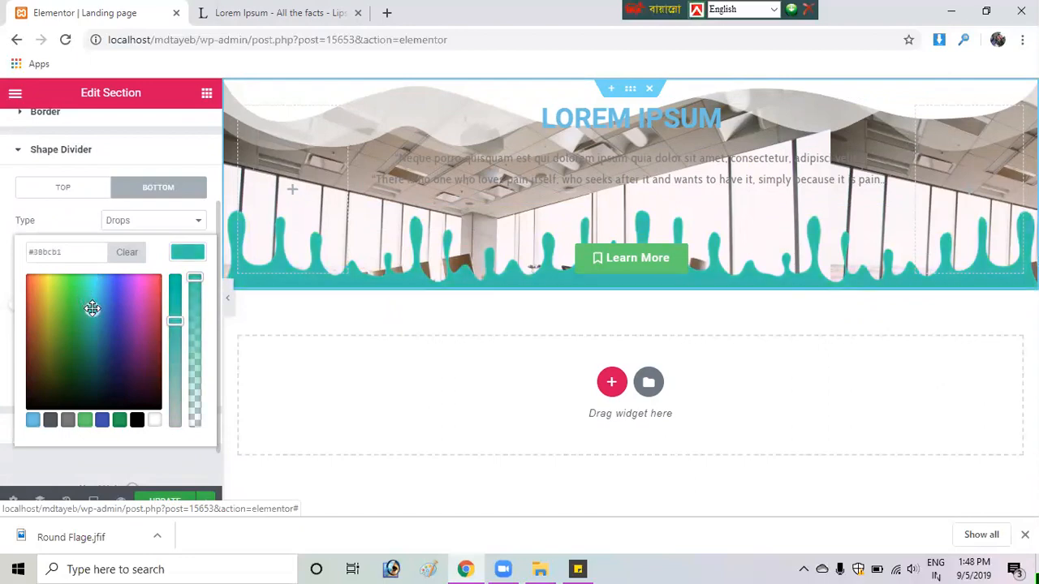
Search the computer for "pixie" using Windows search
{"action": "left_click", "coordinate": [139, 567]}
{"action": "type", "text": "p"}
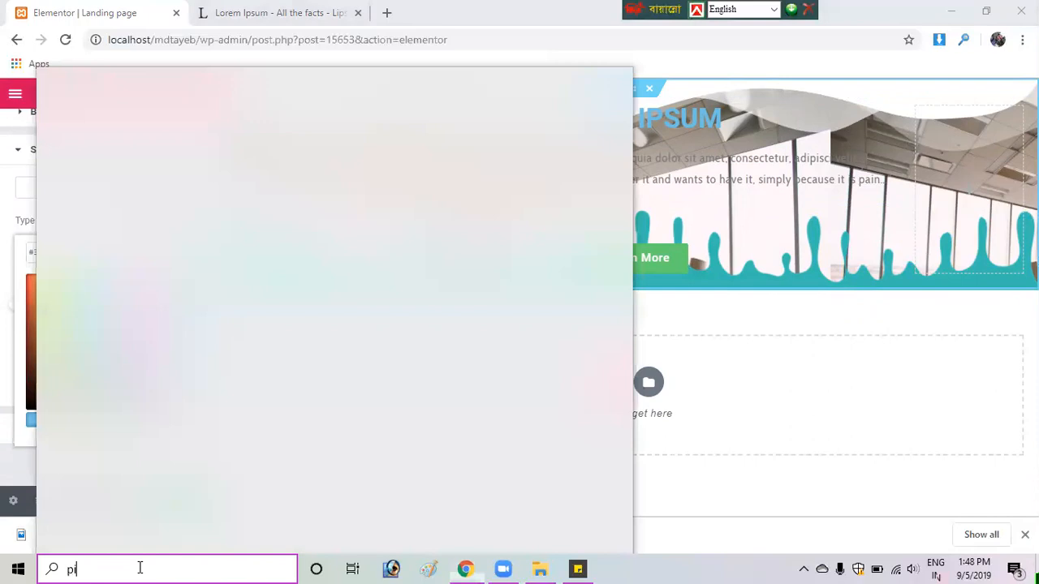
{"action": "type", "text": "ixie"}
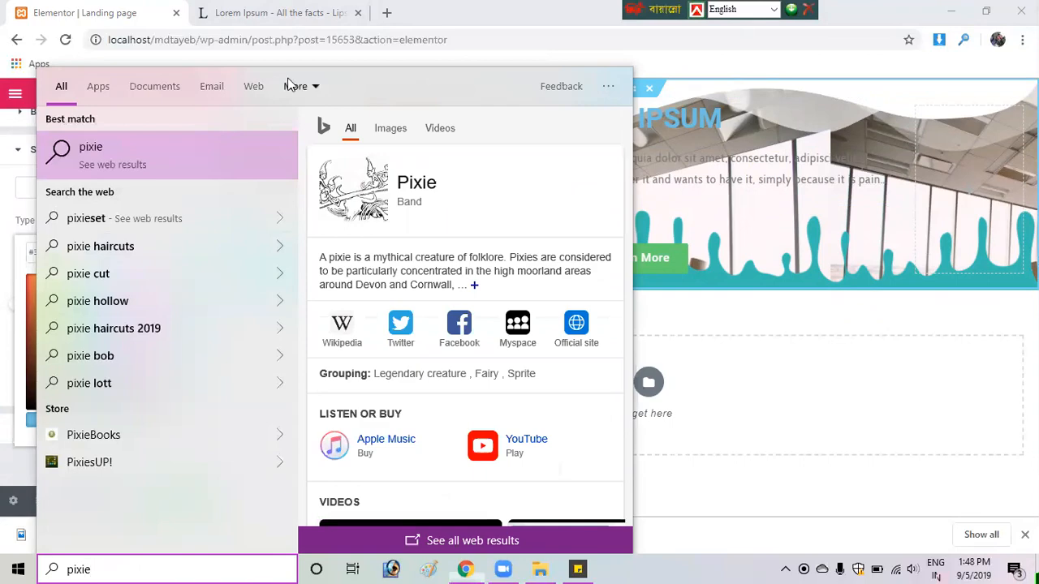
Search Google for "pixie" in a new browser tab
{"action": "left_click", "coordinate": [387, 14]}
{"action": "type", "text": "pixi"}
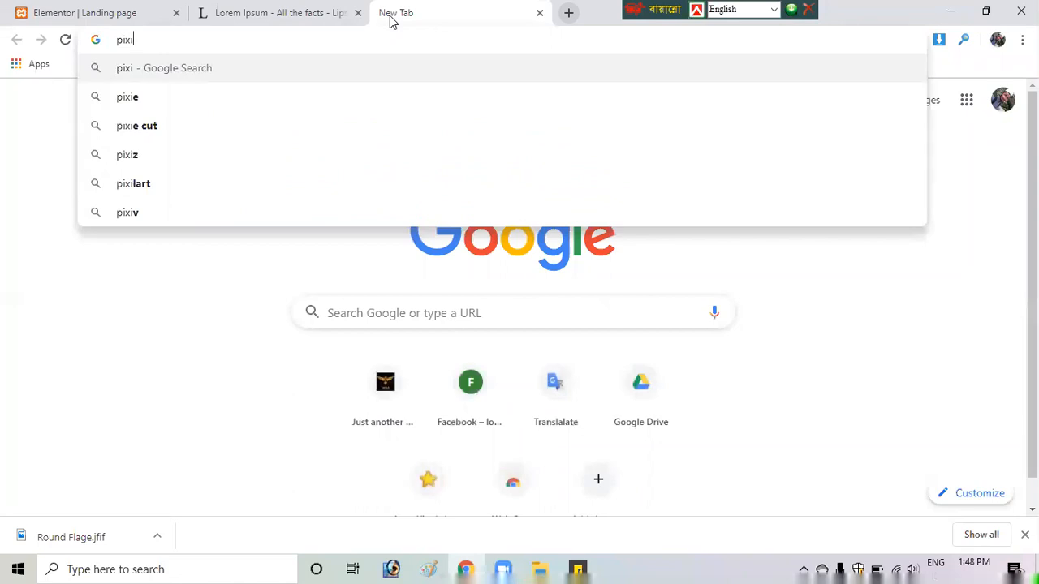
{"action": "type", "text": "e"}
{"action": "key", "text": "Return"}
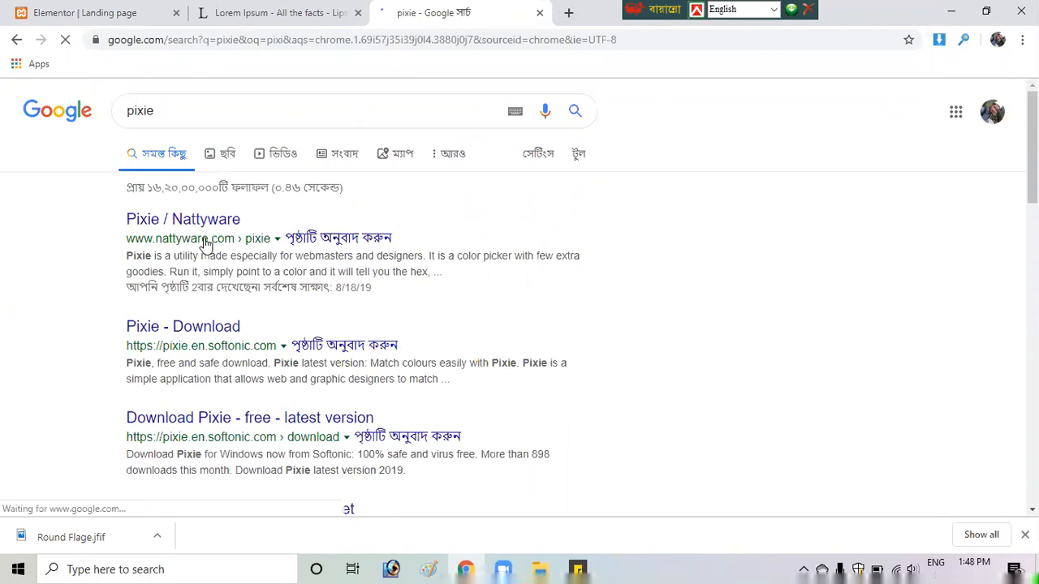
Download Pixie as a portable application from the Nattyware page and run pixie.exe
{"action": "left_click", "coordinate": [197, 224]}
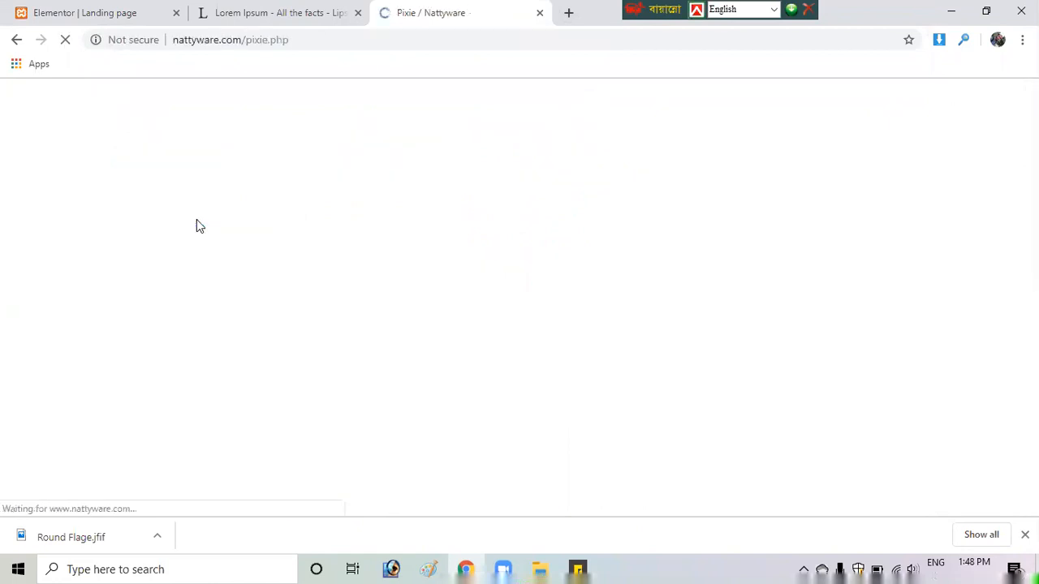
{"action": "left_click", "coordinate": [371, 326]}
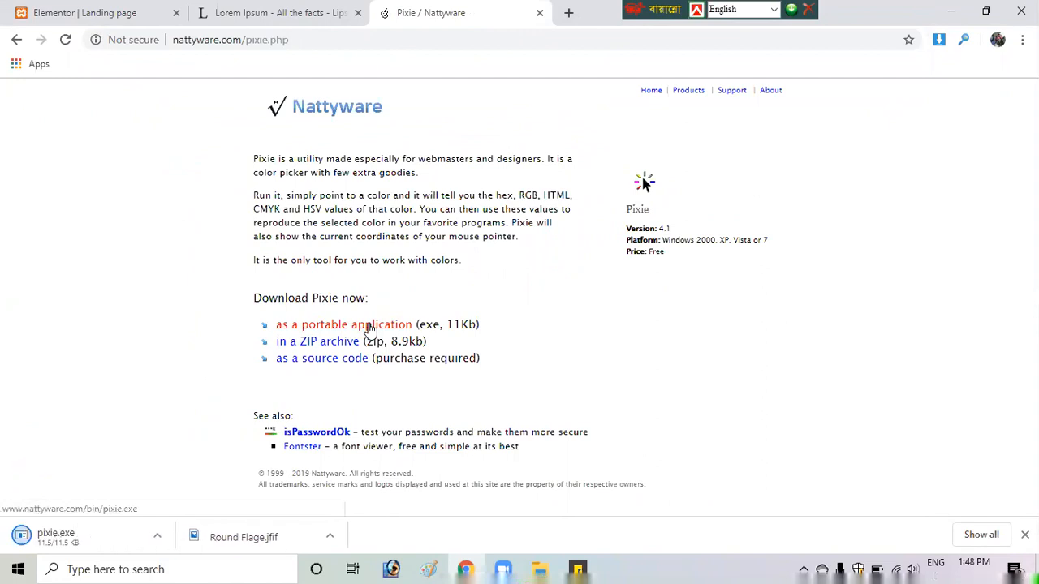
{"action": "left_click", "coordinate": [103, 538]}
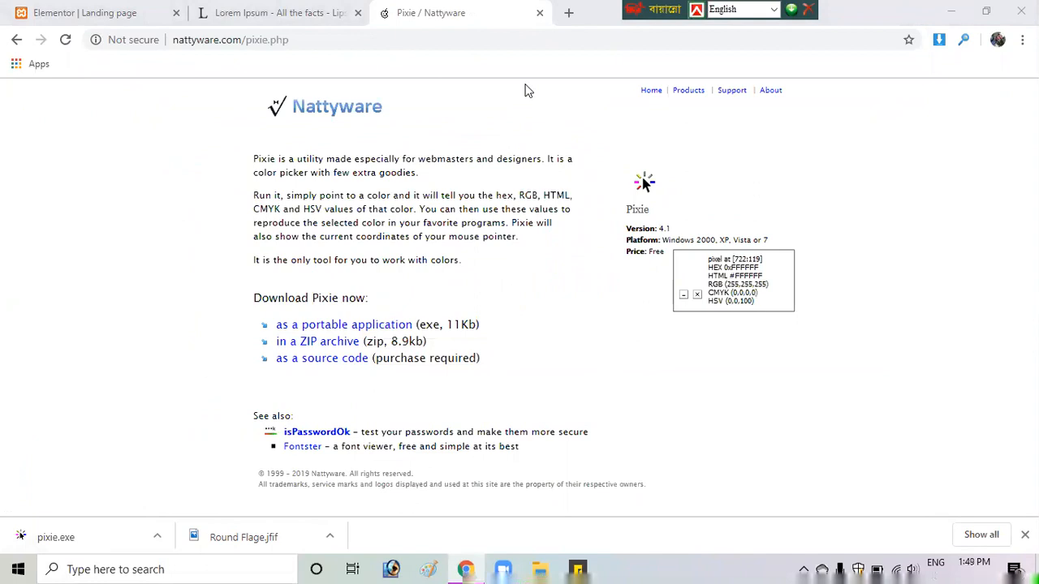
Return to the Elementor landing page and set the section's bottom Drops divider color to light blue, #6ec1e4
{"action": "left_click", "coordinate": [171, 12]}
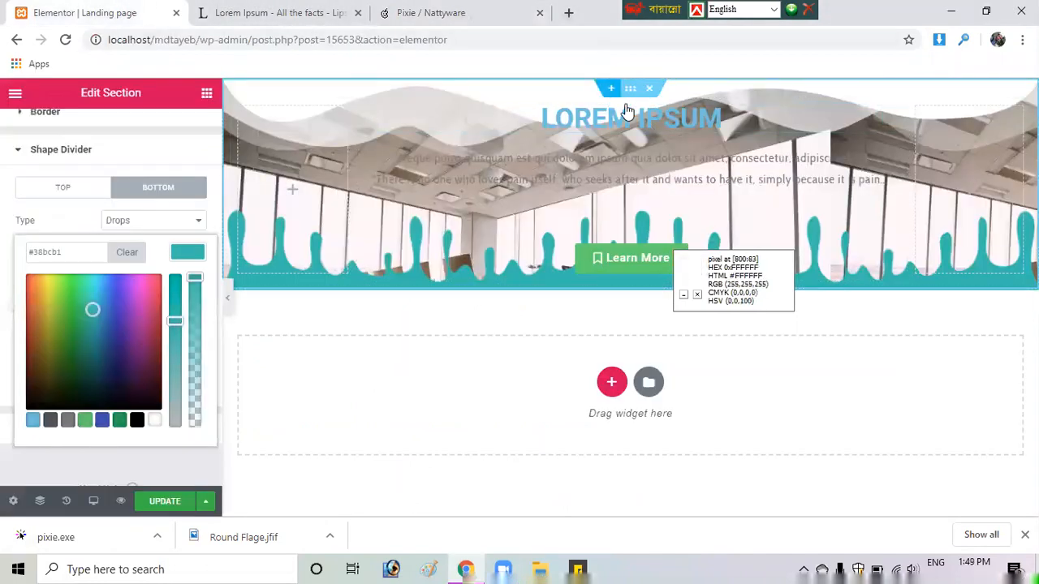
{"action": "left_click", "coordinate": [55, 255]}
{"action": "left_click_drag", "start_coordinate": [54, 254], "coordinate": [34, 256]}
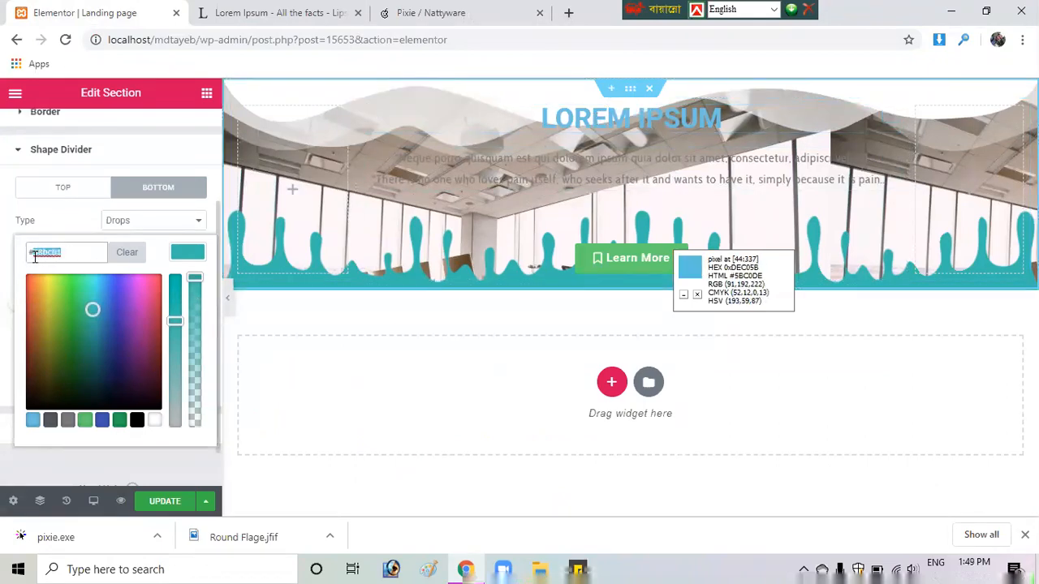
{"action": "type", "text": "#5bc0de"}
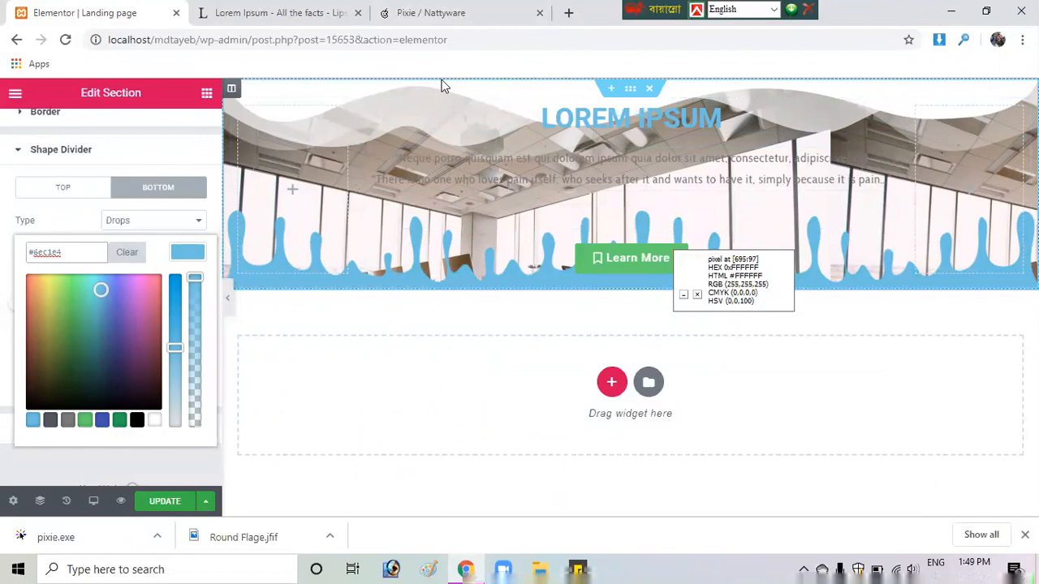
{"action": "left_click", "coordinate": [174, 150]}
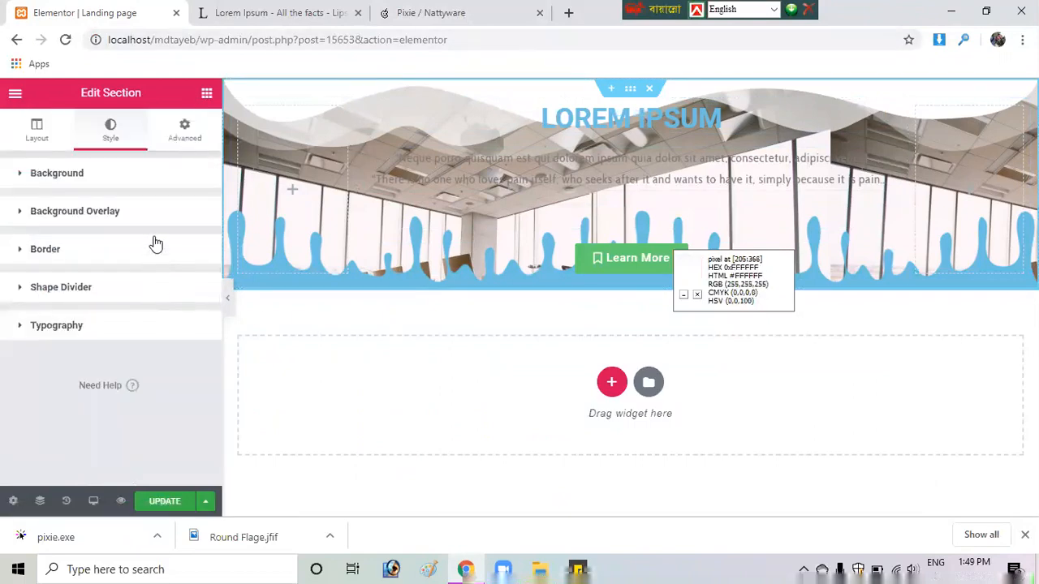
Give the section a classic background overlay with a near-black color
{"action": "left_click", "coordinate": [168, 214]}
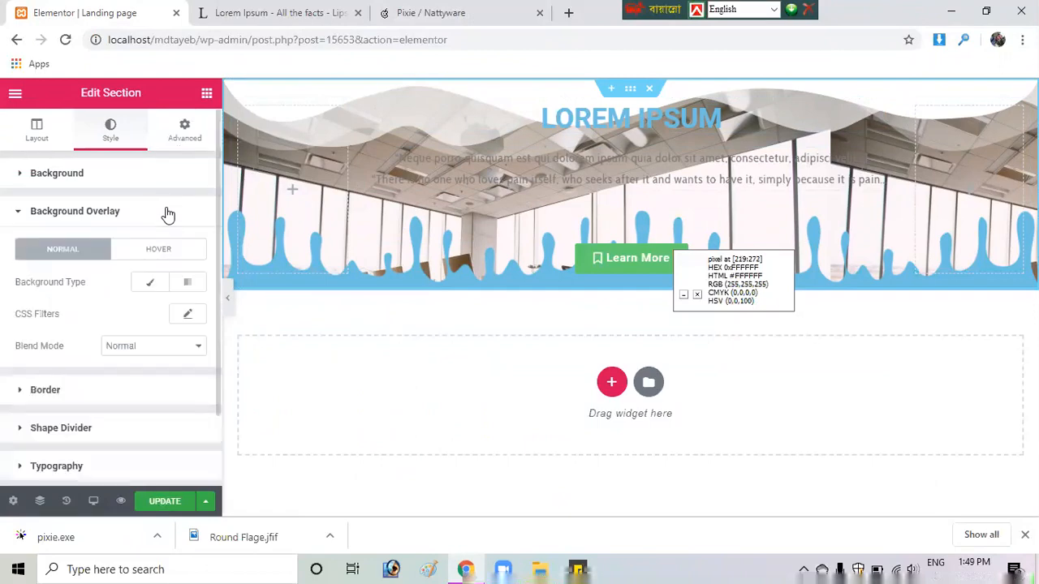
{"action": "left_click", "coordinate": [151, 289]}
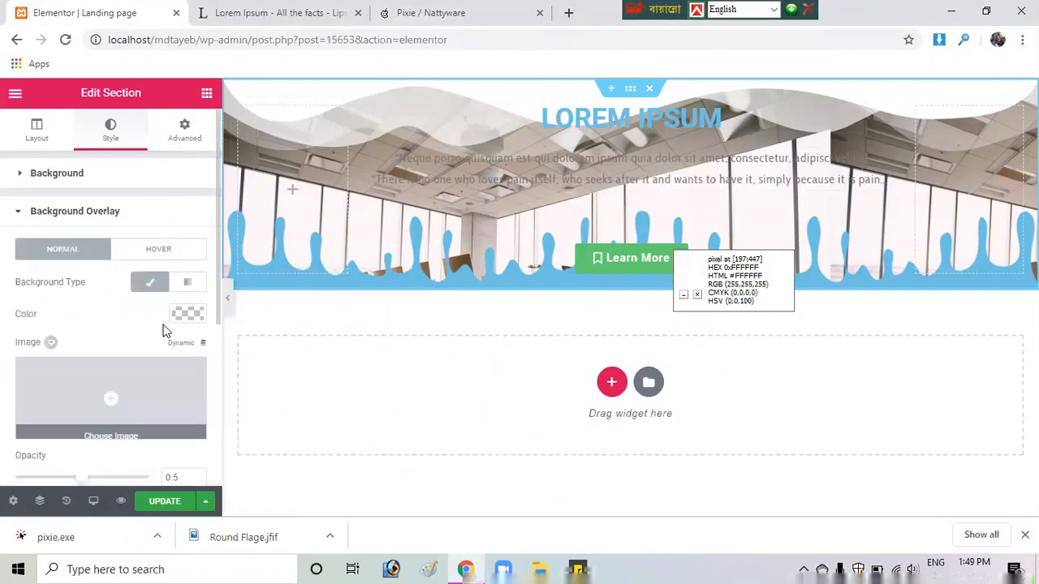
{"action": "left_click", "coordinate": [188, 314]}
{"action": "left_click", "coordinate": [117, 386]}
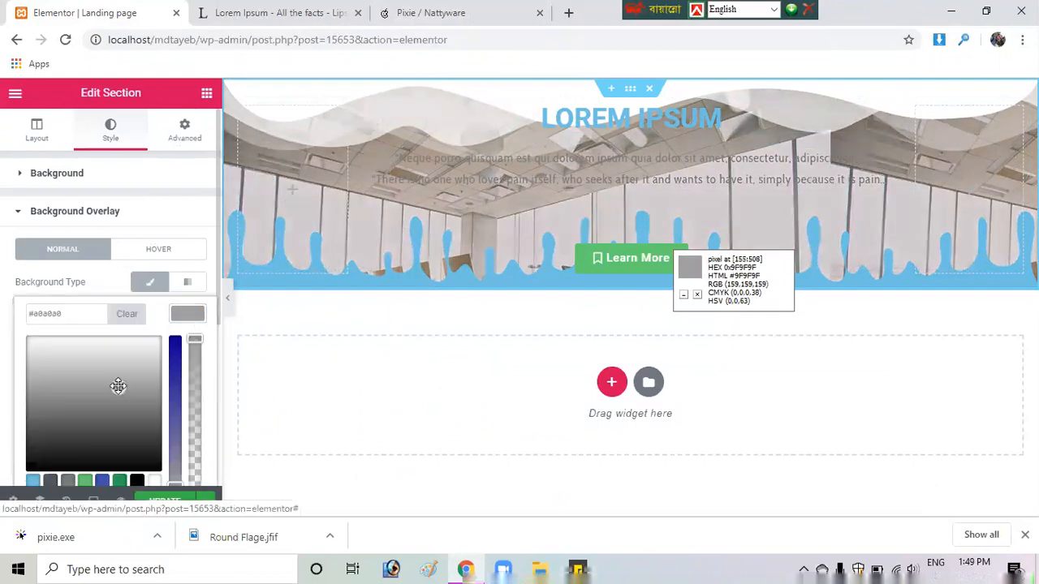
{"action": "left_click", "coordinate": [46, 448]}
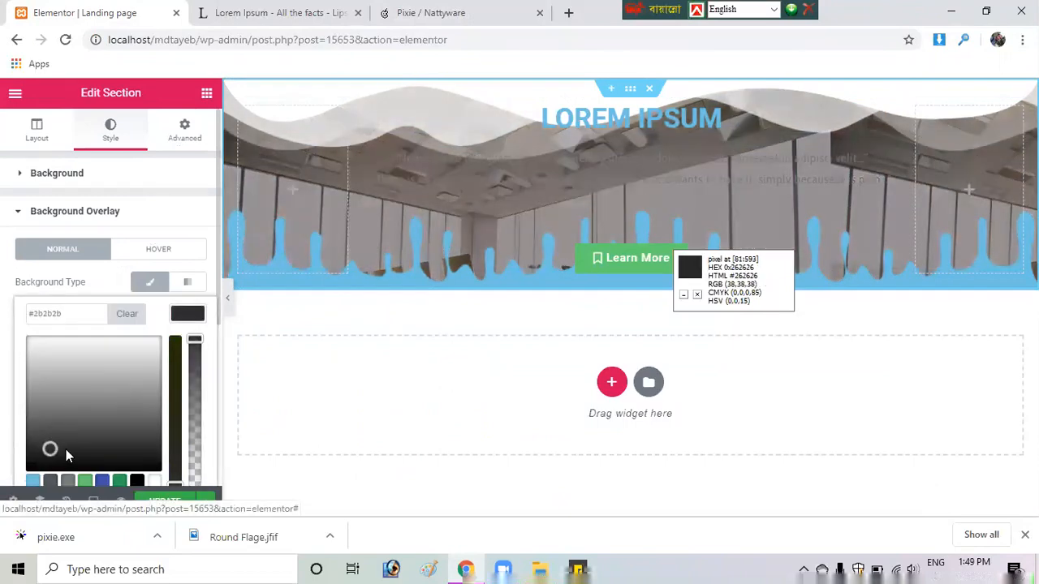
{"action": "left_click", "coordinate": [68, 449]}
{"action": "left_click", "coordinate": [33, 457]}
{"action": "mouse_move", "coordinate": [33, 457]}
{"action": "left_mouse_down"}
{"action": "mouse_move", "coordinate": [49, 451]}
{"action": "mouse_move", "coordinate": [24, 473]}
{"action": "mouse_move", "coordinate": [21, 495]}
{"action": "left_mouse_up"}
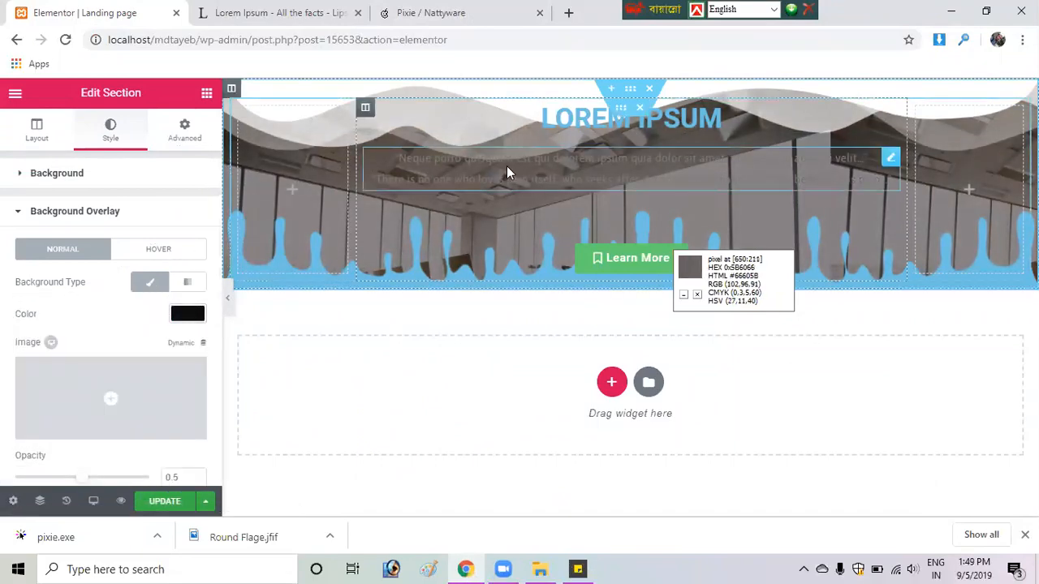
Set the text color of the paragraph below the LOREM IPSUM heading to white, #ffffff
{"action": "left_click", "coordinate": [887, 159]}
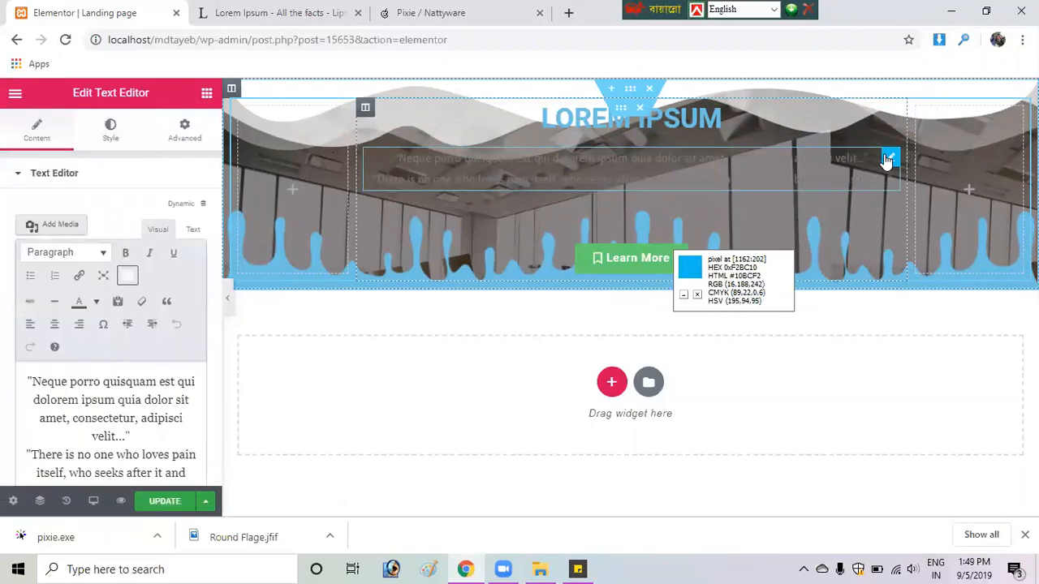
{"action": "left_click", "coordinate": [125, 403]}
{"action": "left_click", "coordinate": [112, 126]}
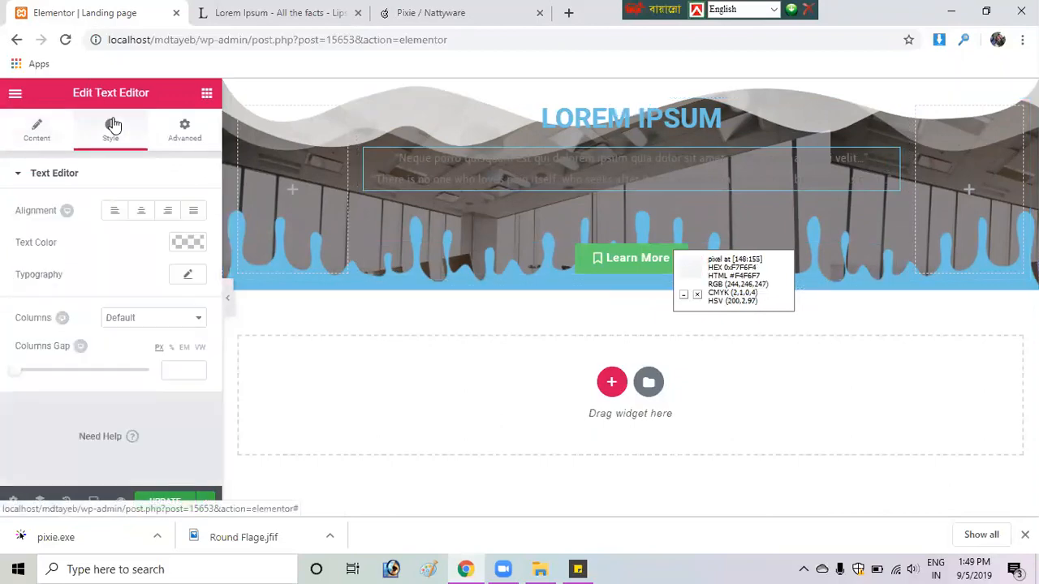
{"action": "left_click", "coordinate": [200, 243]}
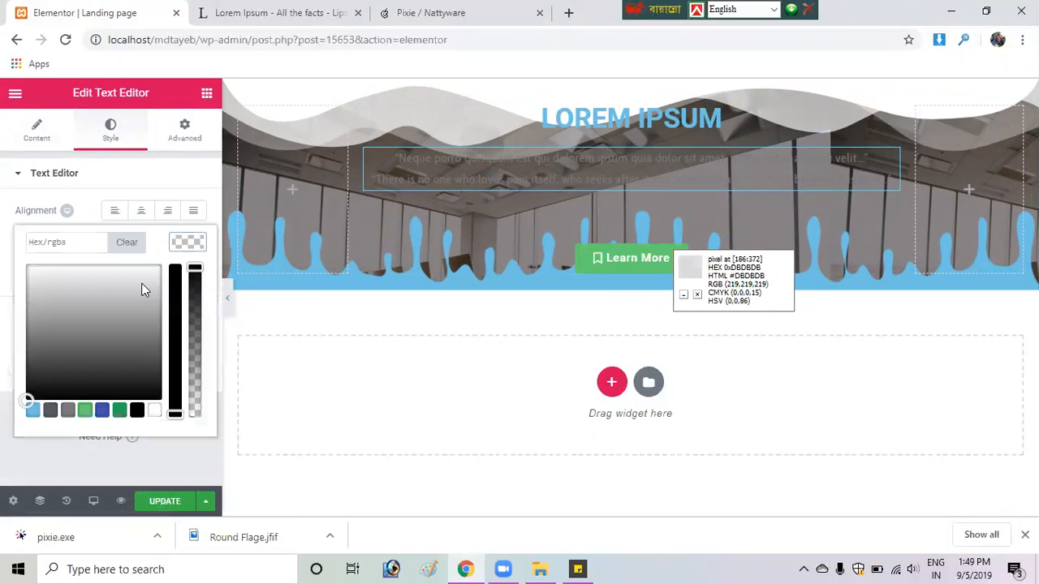
{"action": "left_click", "coordinate": [33, 258]}
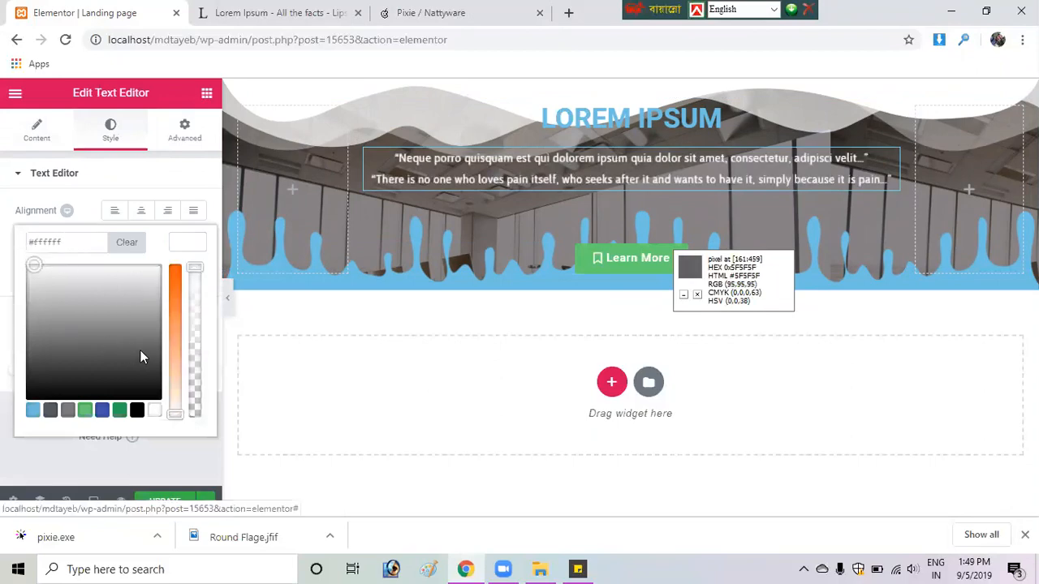
{"action": "left_click", "coordinate": [162, 182]}
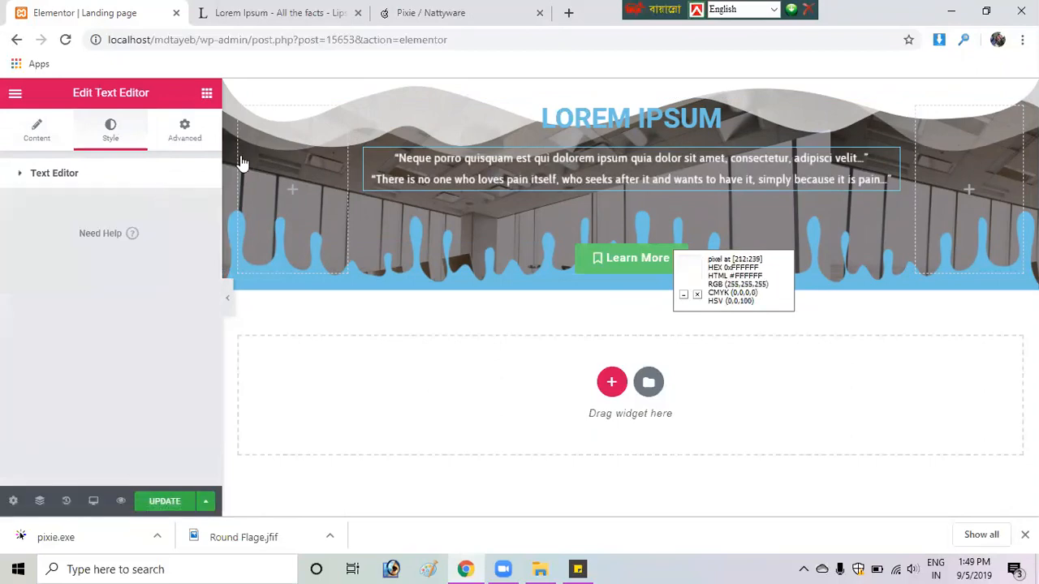